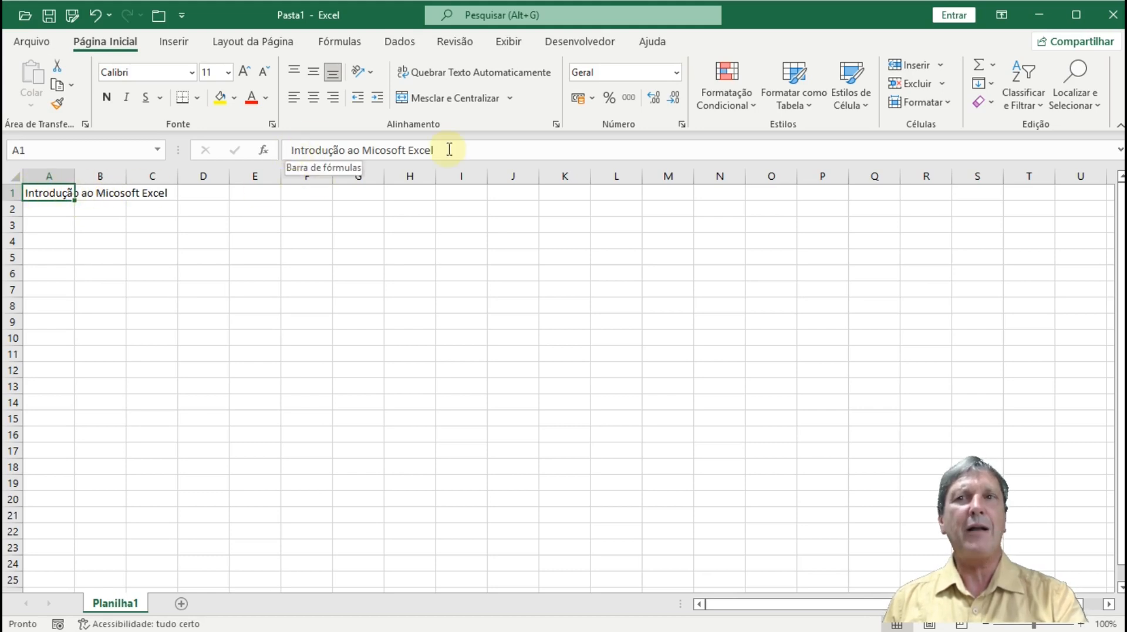
{"action": "left_click", "coordinate": [98, 193]}
{"action": "key", "text": "Right"}
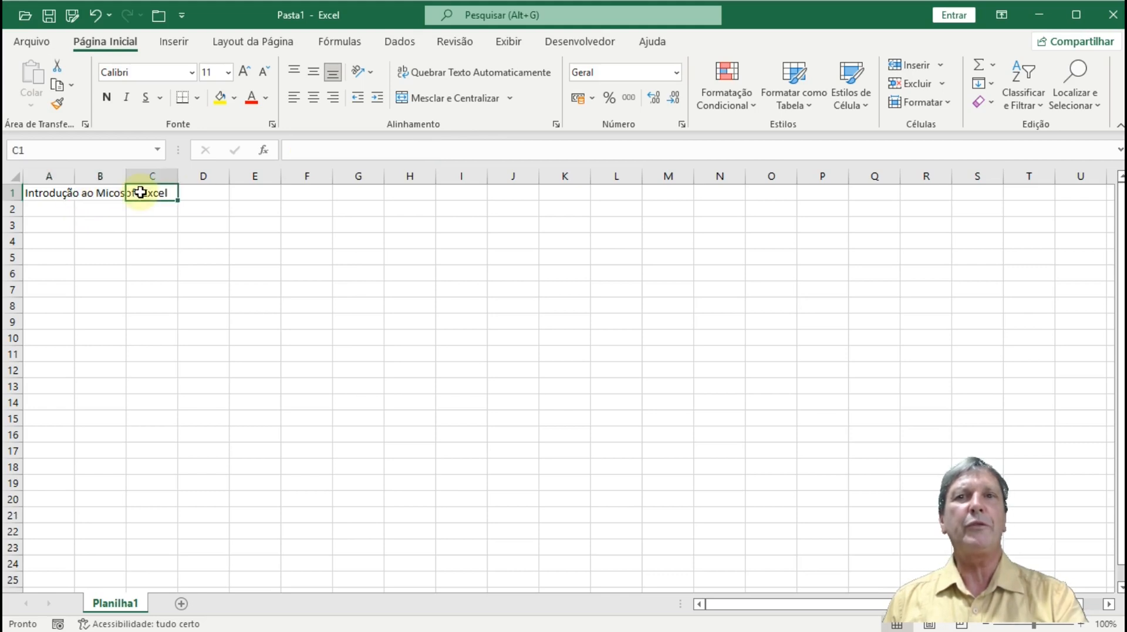
{"action": "key", "text": "Left"}
{"action": "key", "text": "Left"}
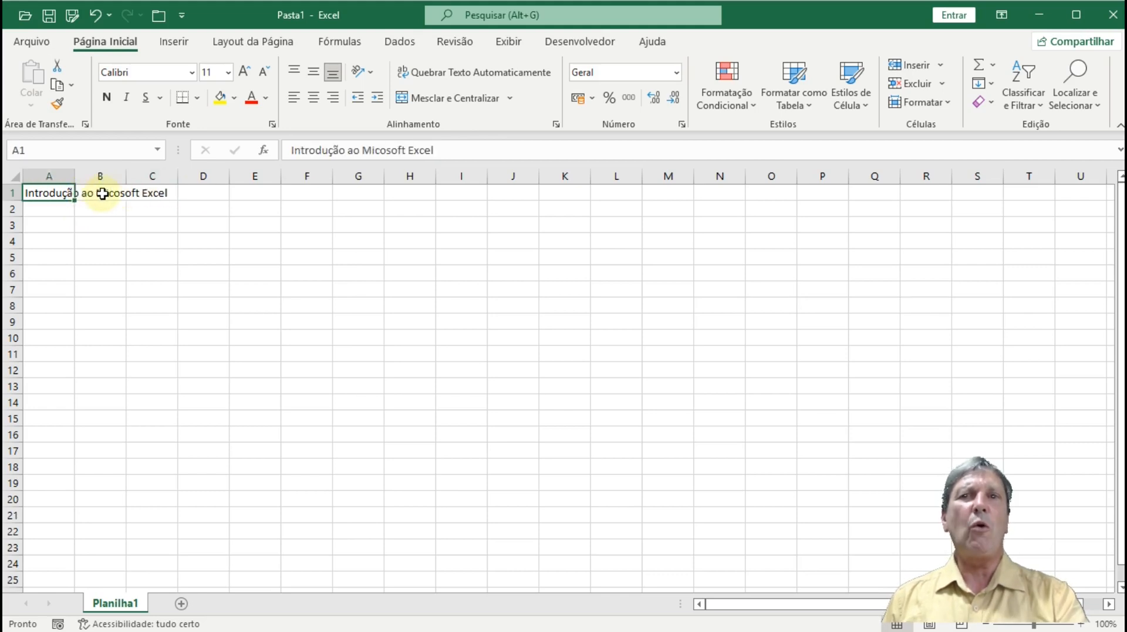
{"action": "left_click", "coordinate": [137, 192]}
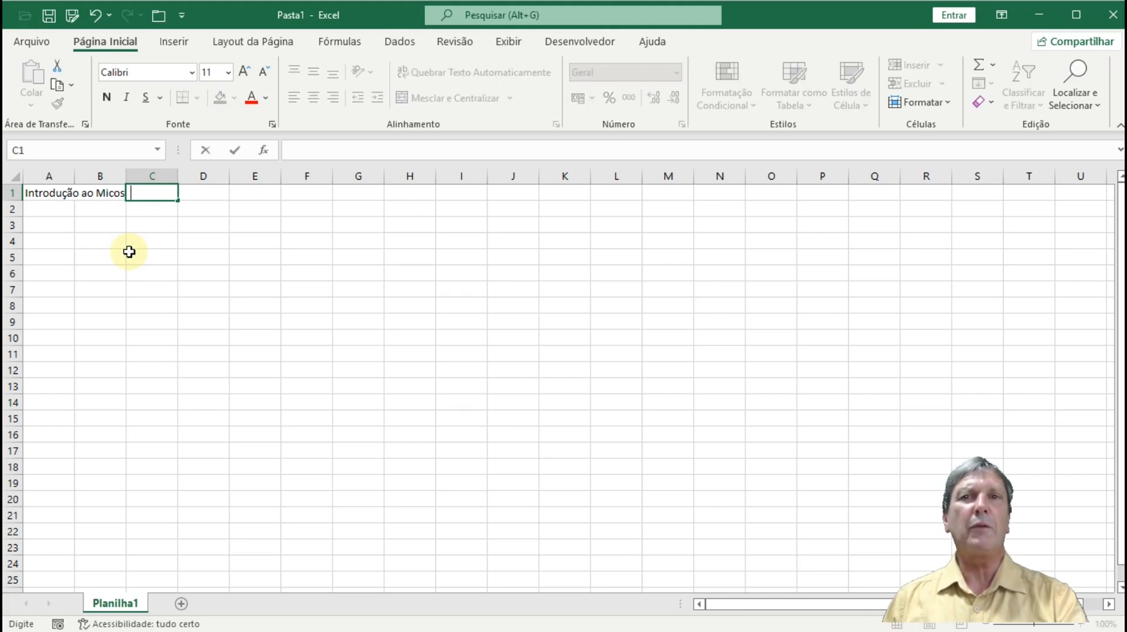
{"action": "key", "text": "Return"}
{"action": "key", "text": "Up"}
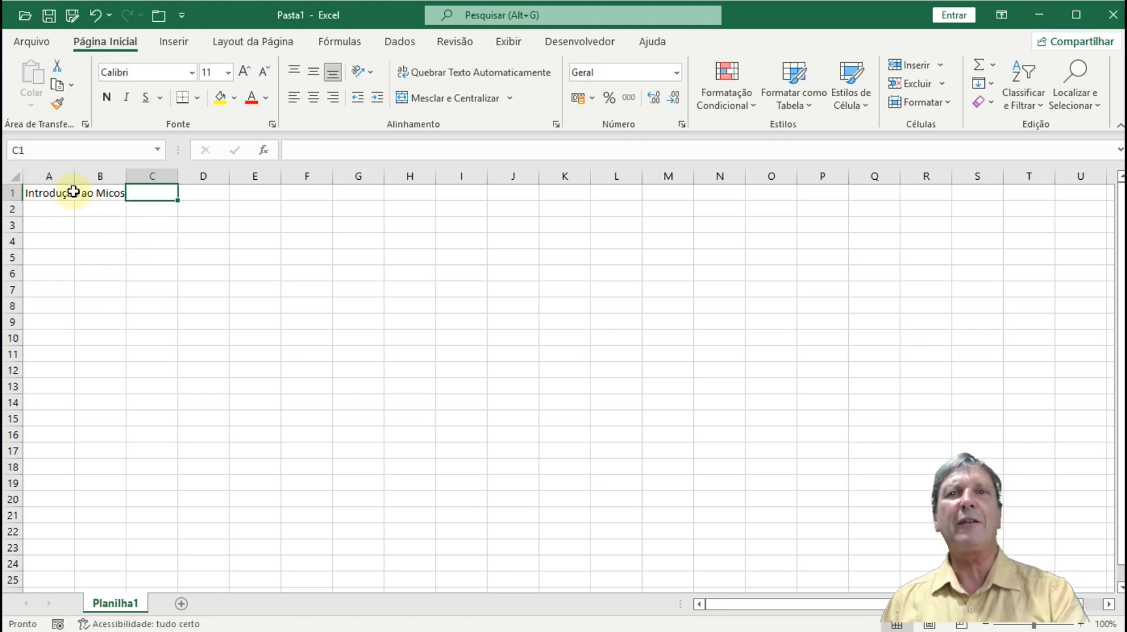
{"action": "left_click", "coordinate": [104, 196]}
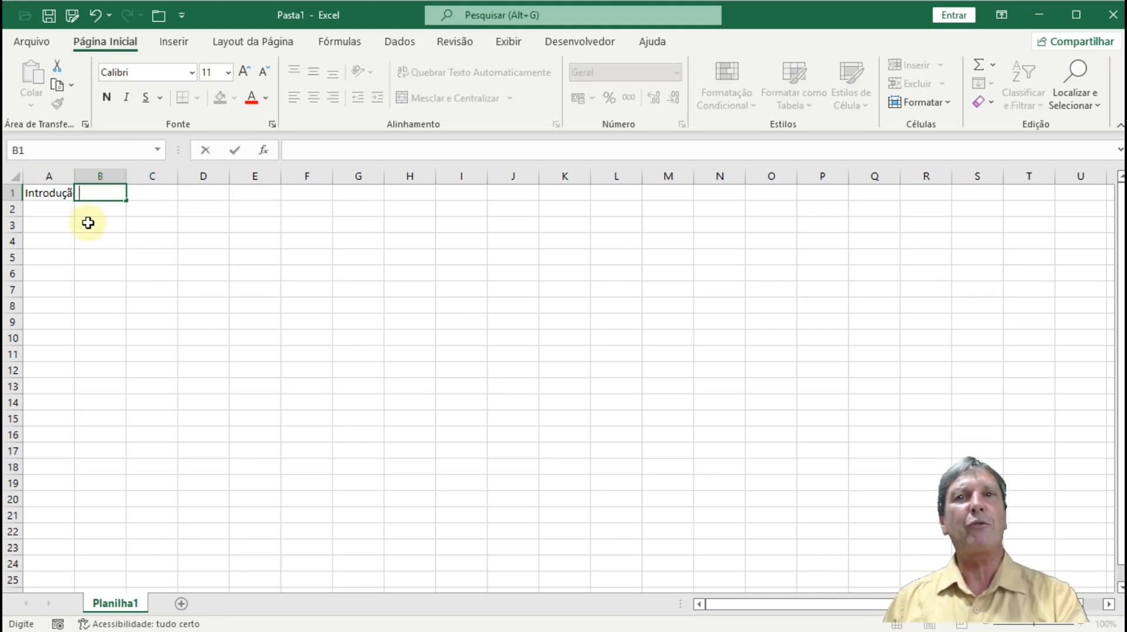
{"action": "key", "text": "Return"}
{"action": "key", "text": "Up"}
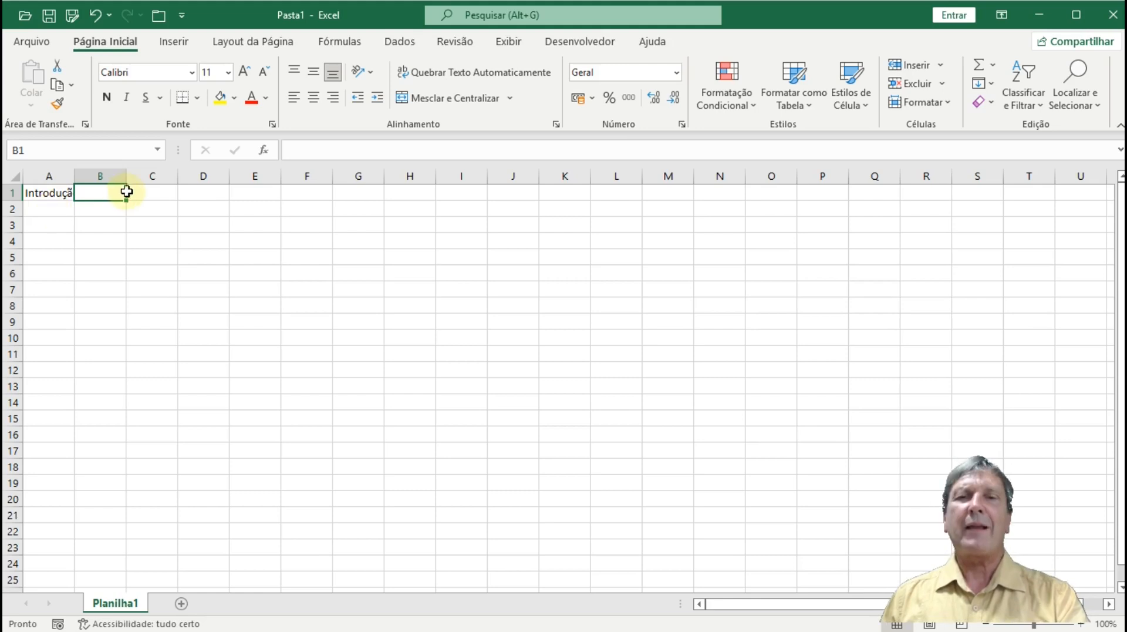
{"action": "left_click_drag", "start_coordinate": [126, 191], "coordinate": [131, 189]}
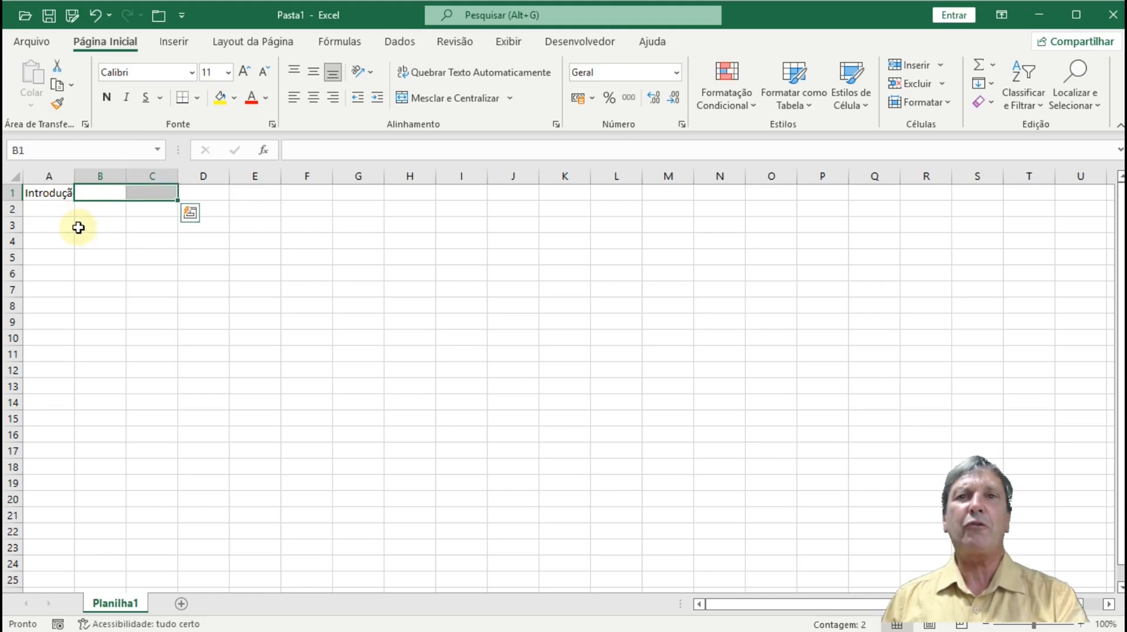
{"action": "left_click", "coordinate": [31, 194]}
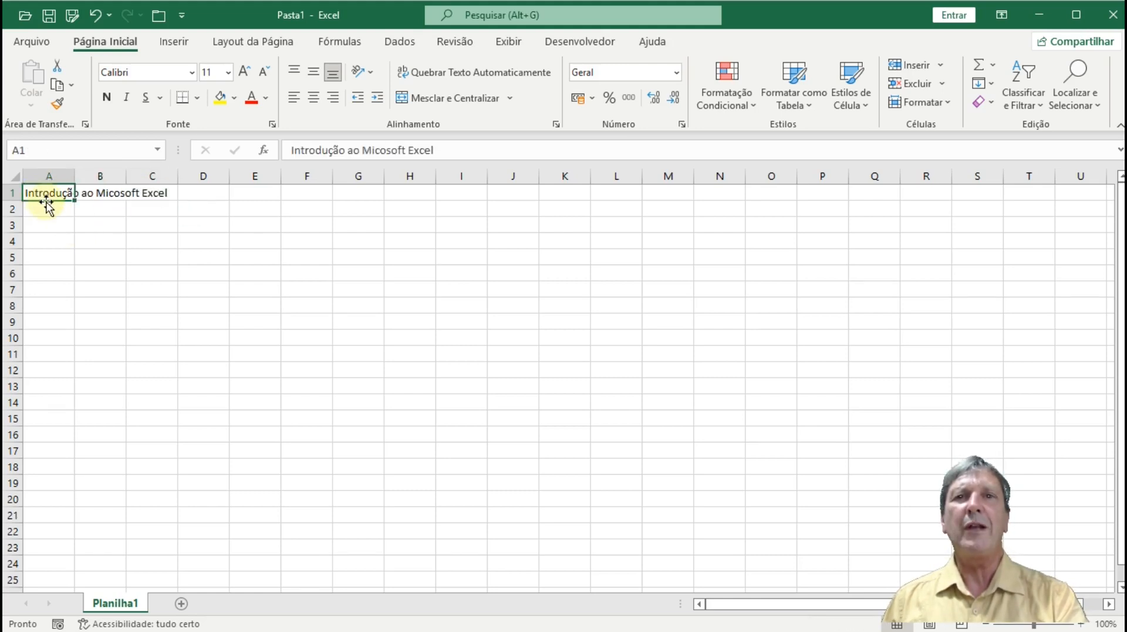
{"action": "left_click_drag", "start_coordinate": [46, 203], "coordinate": [147, 197]}
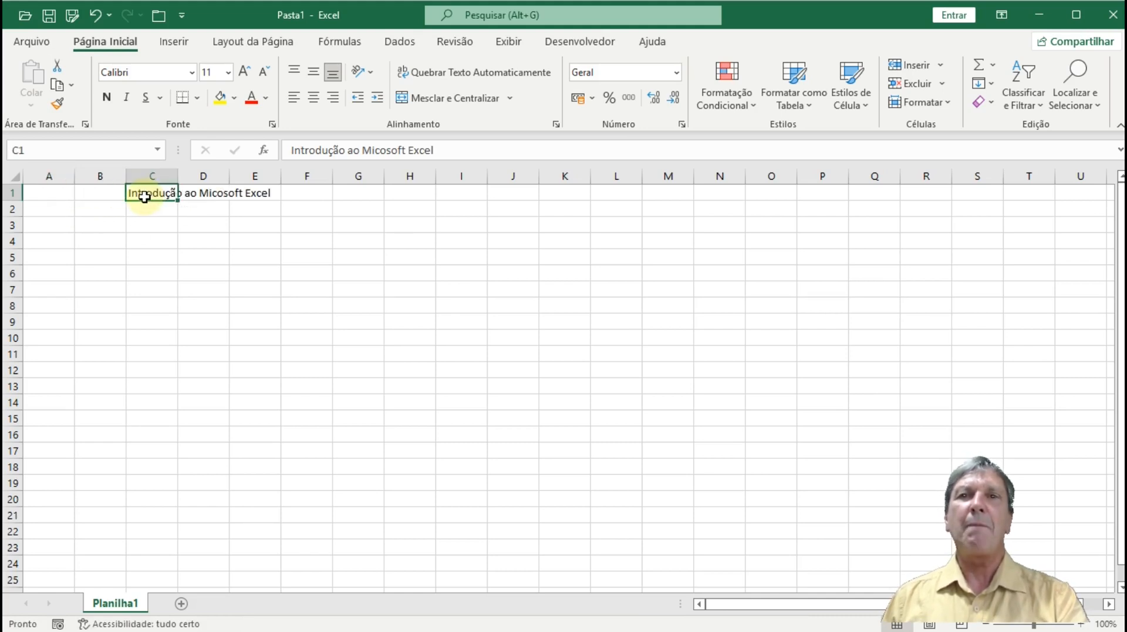
{"action": "left_click", "coordinate": [316, 103]}
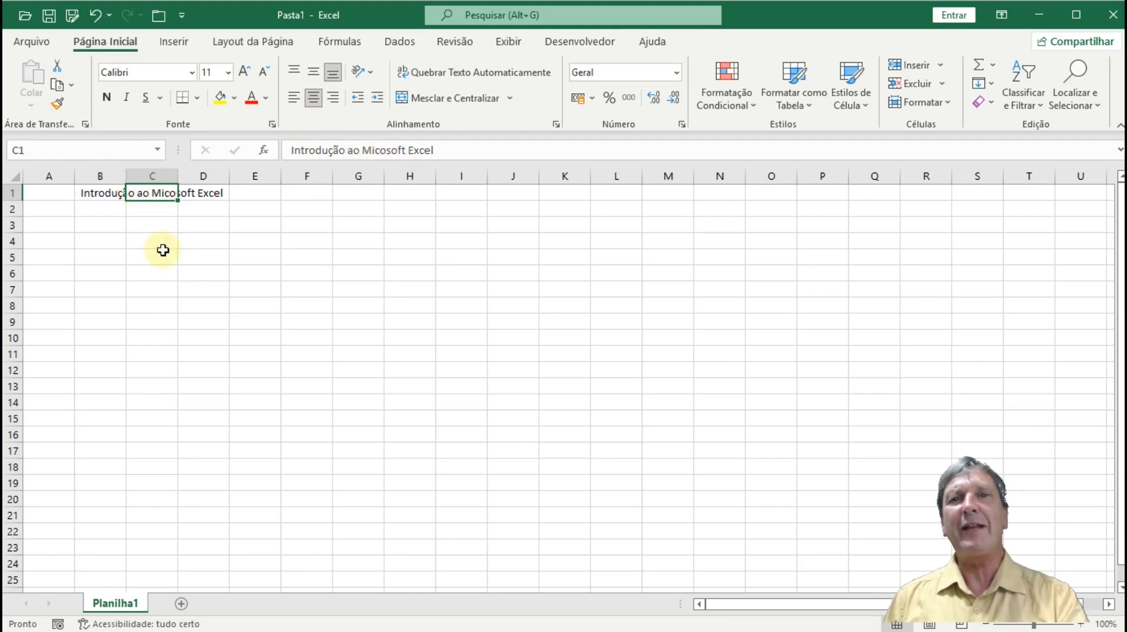
{"action": "left_click", "coordinate": [185, 318]}
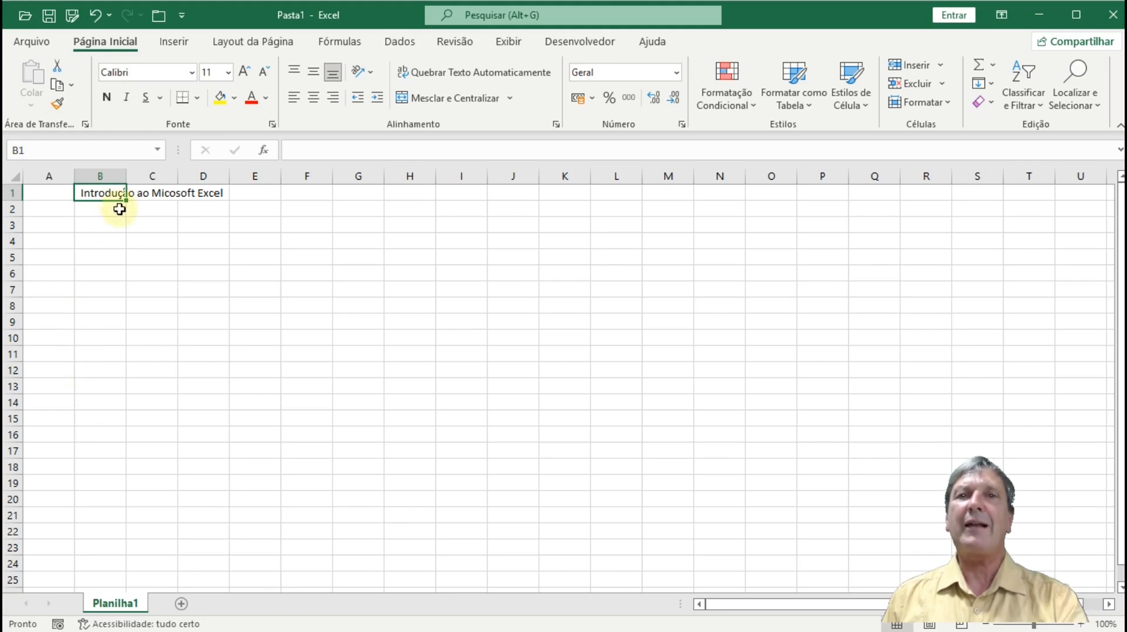
{"action": "left_click", "coordinate": [160, 186]}
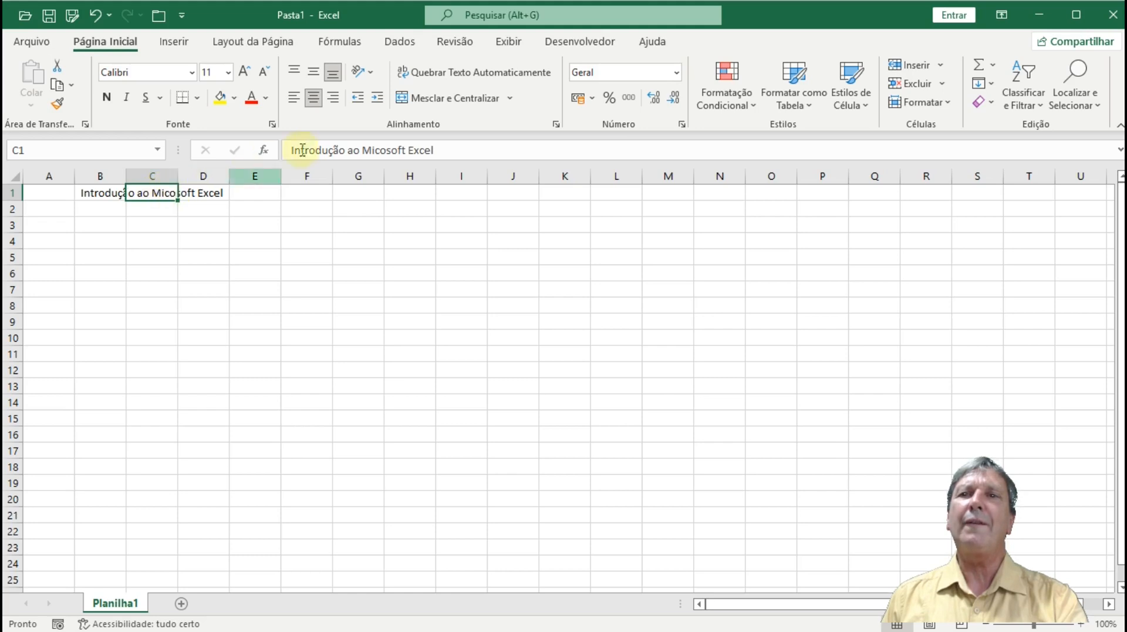
{"action": "left_click", "coordinate": [218, 204]}
{"action": "left_click", "coordinate": [166, 191]}
{"action": "left_click", "coordinate": [186, 192]}
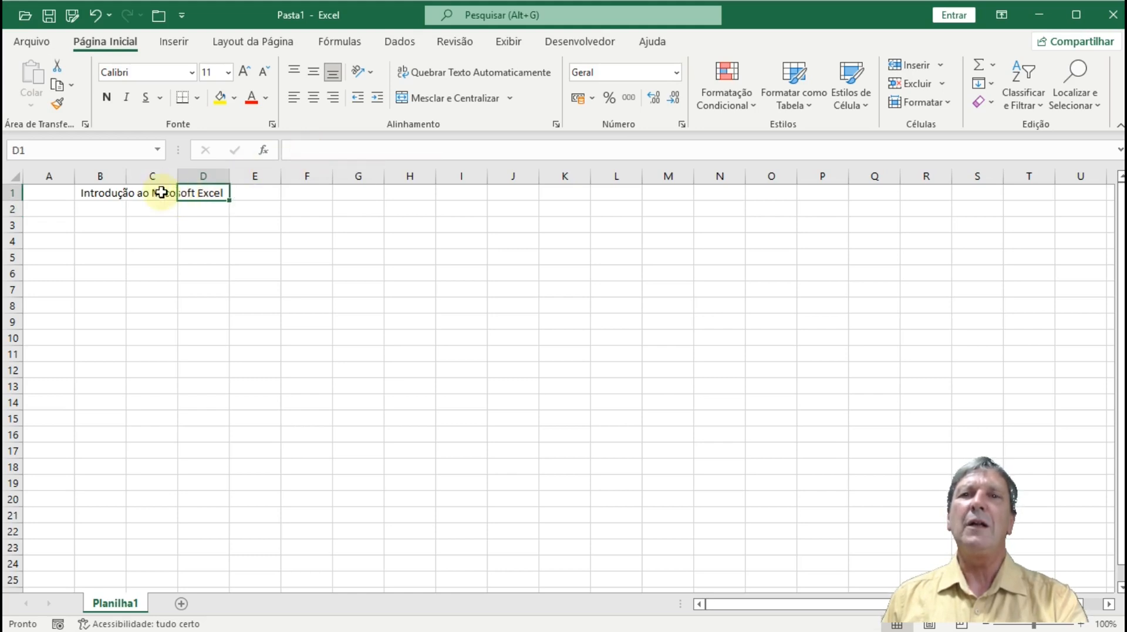
{"action": "left_click", "coordinate": [106, 193]}
{"action": "left_click", "coordinate": [197, 193]}
{"action": "left_click", "coordinate": [156, 192]}
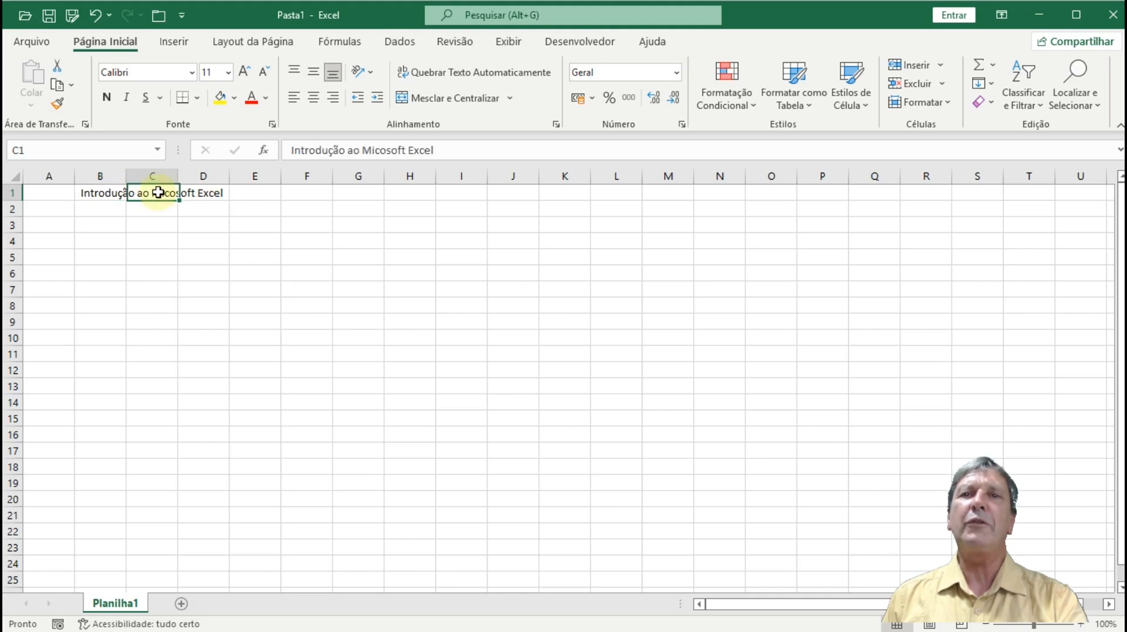
{"action": "left_click_drag", "start_coordinate": [152, 201], "coordinate": [73, 206]}
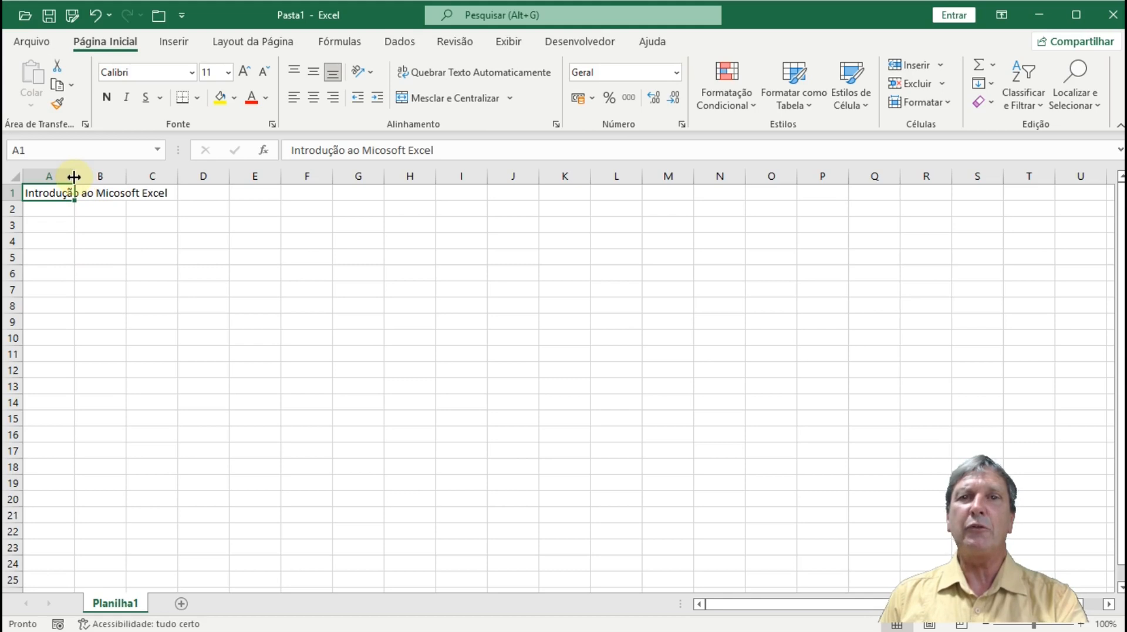
- Widen column A and auto-fit it to the title 'Introdução ao Micosoft Excel'
{"action": "mouse_move", "coordinate": [74, 177]}
{"action": "left_mouse_down"}
{"action": "mouse_move", "coordinate": [176, 176]}
{"action": "mouse_move", "coordinate": [78, 177]}
{"action": "left_mouse_up"}
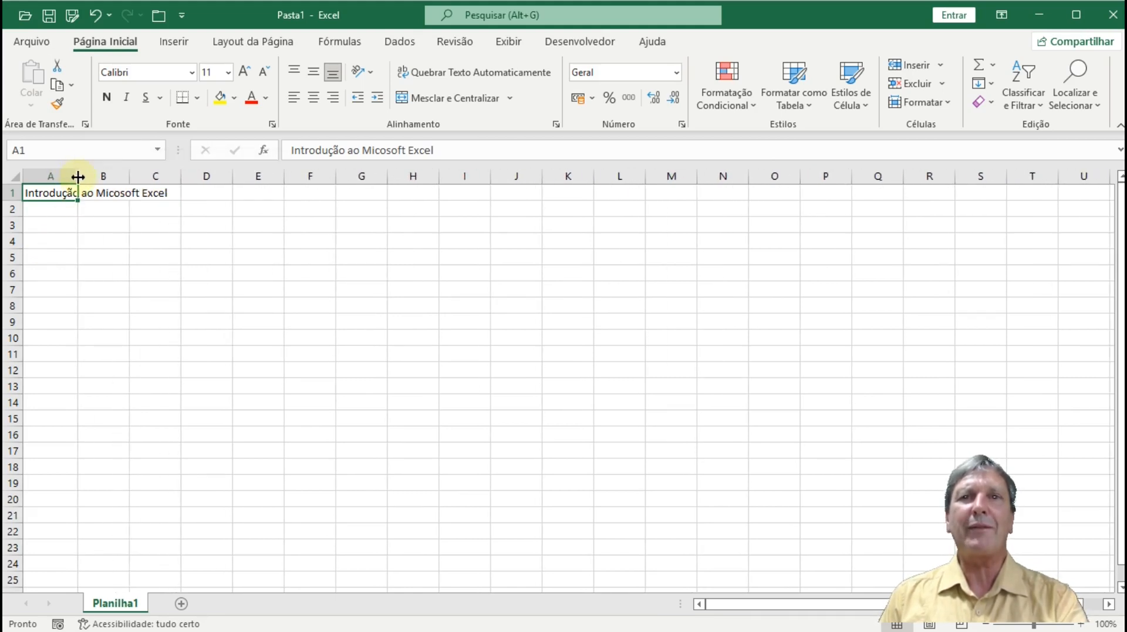
{"action": "double_click", "coordinate": [78, 176]}
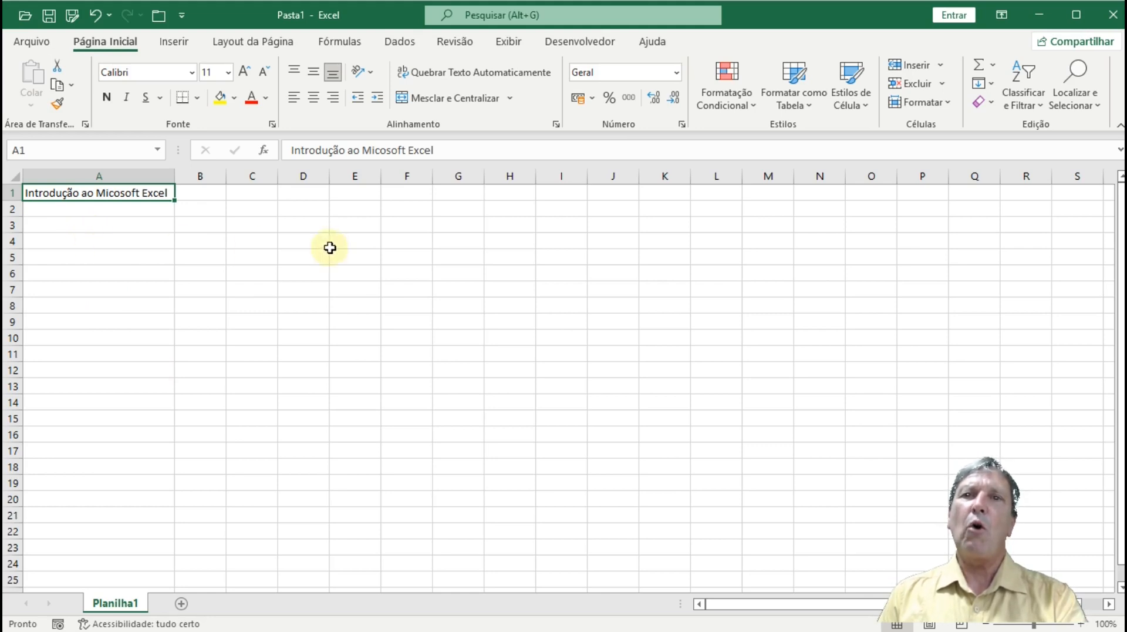
{"action": "left_click", "coordinate": [283, 244]}
- Select empty cells C6 and C4, then A1, ending on B1 to enter a number
{"action": "left_click", "coordinate": [265, 269]}
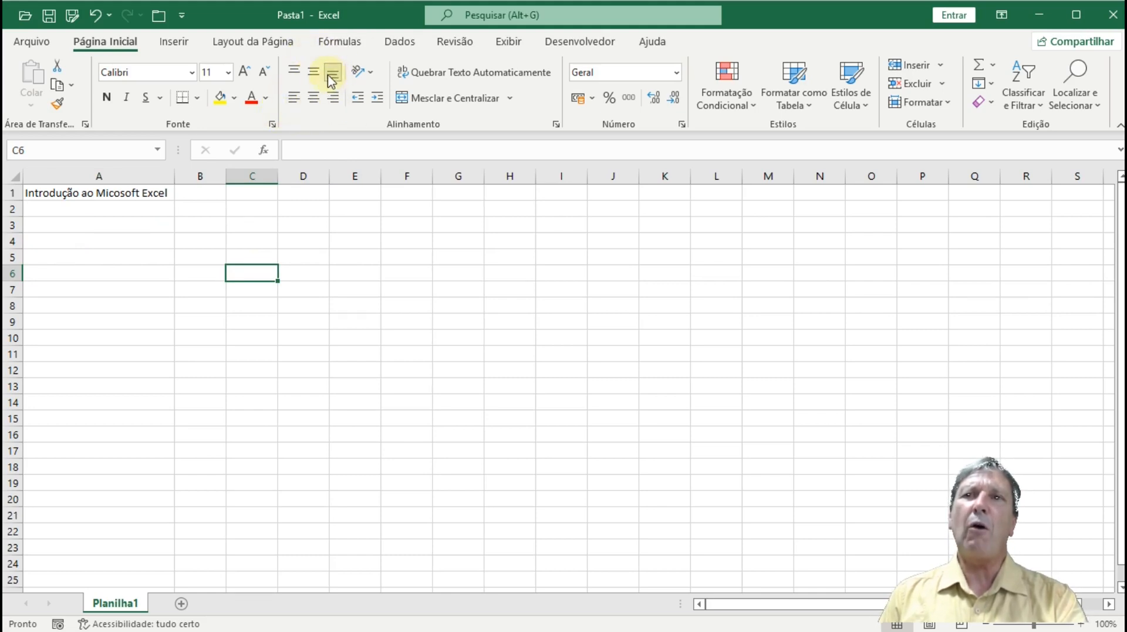
{"action": "left_click", "coordinate": [238, 242]}
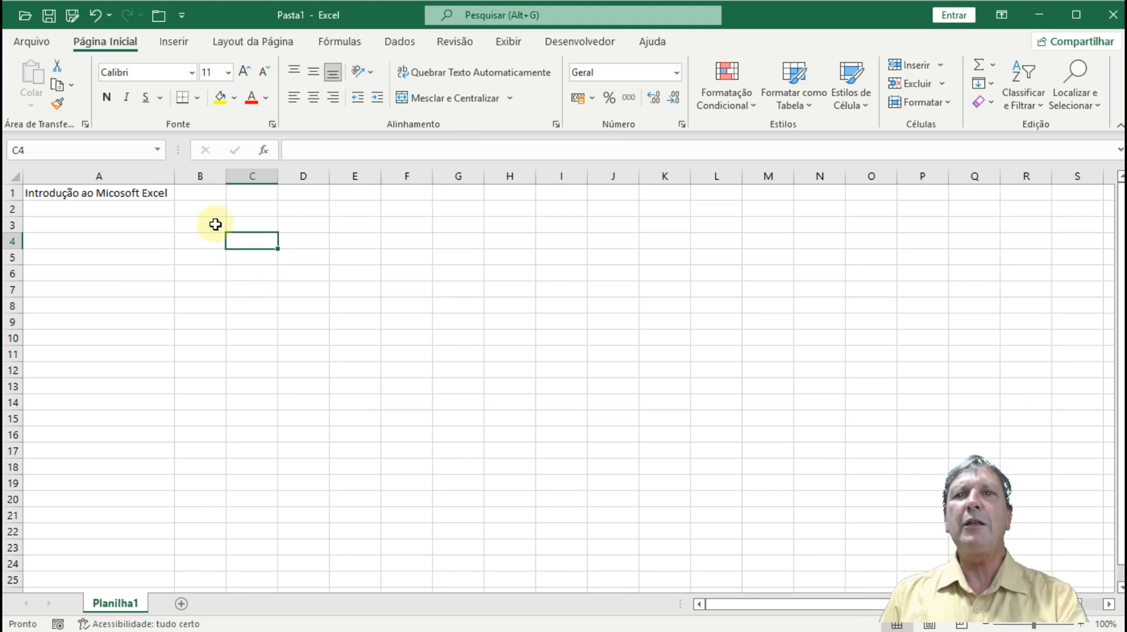
{"action": "left_click", "coordinate": [157, 196]}
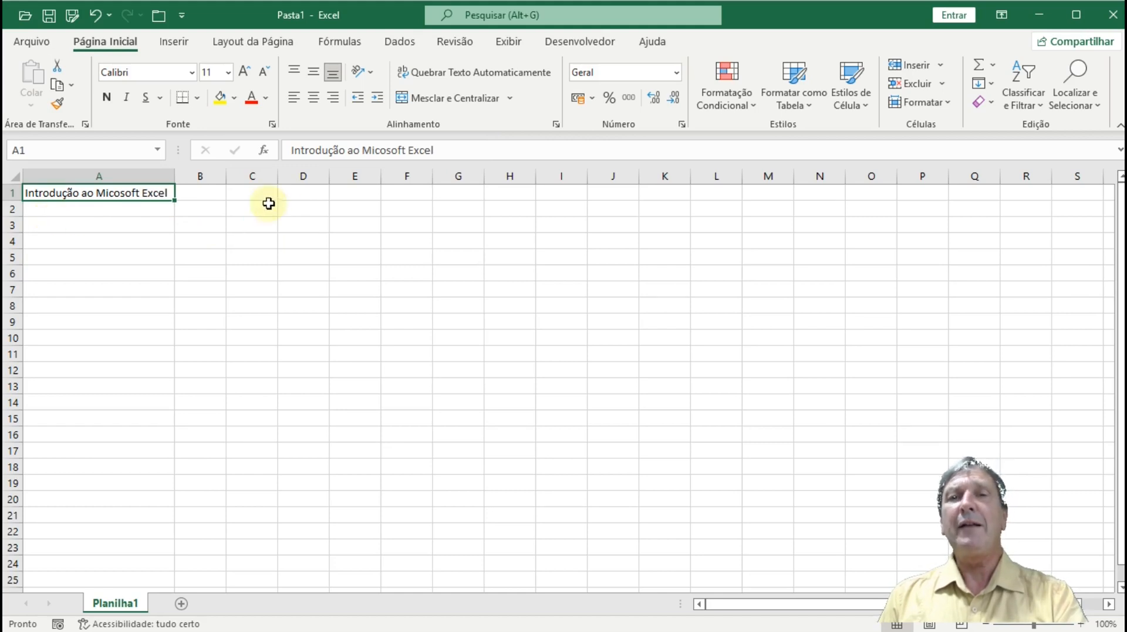
{"action": "left_click", "coordinate": [201, 193]}
- Enter 1 in cell B1, then switch the selection between A1 and B1
{"action": "type", "text": "1"}
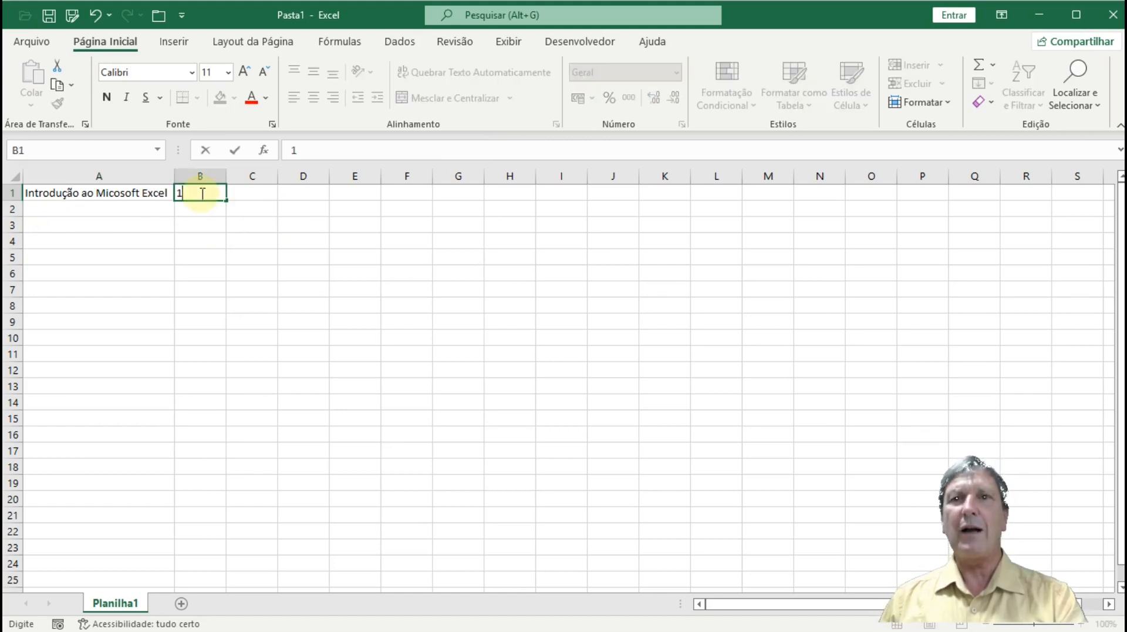
{"action": "key", "text": "Return"}
{"action": "left_click", "coordinate": [134, 197]}
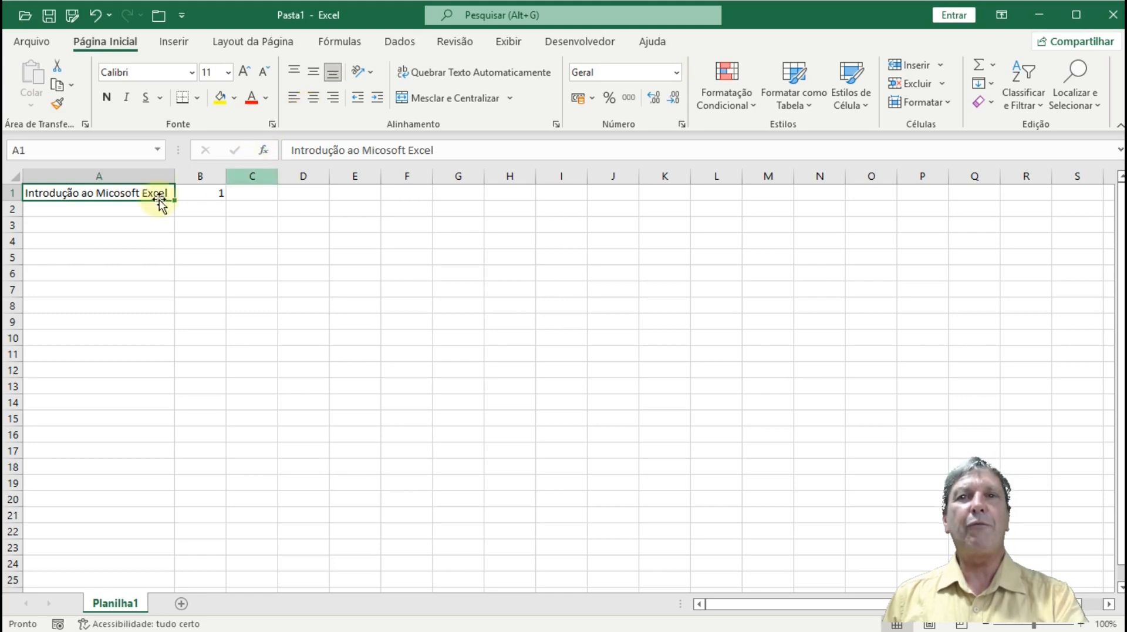
{"action": "left_click", "coordinate": [207, 190]}
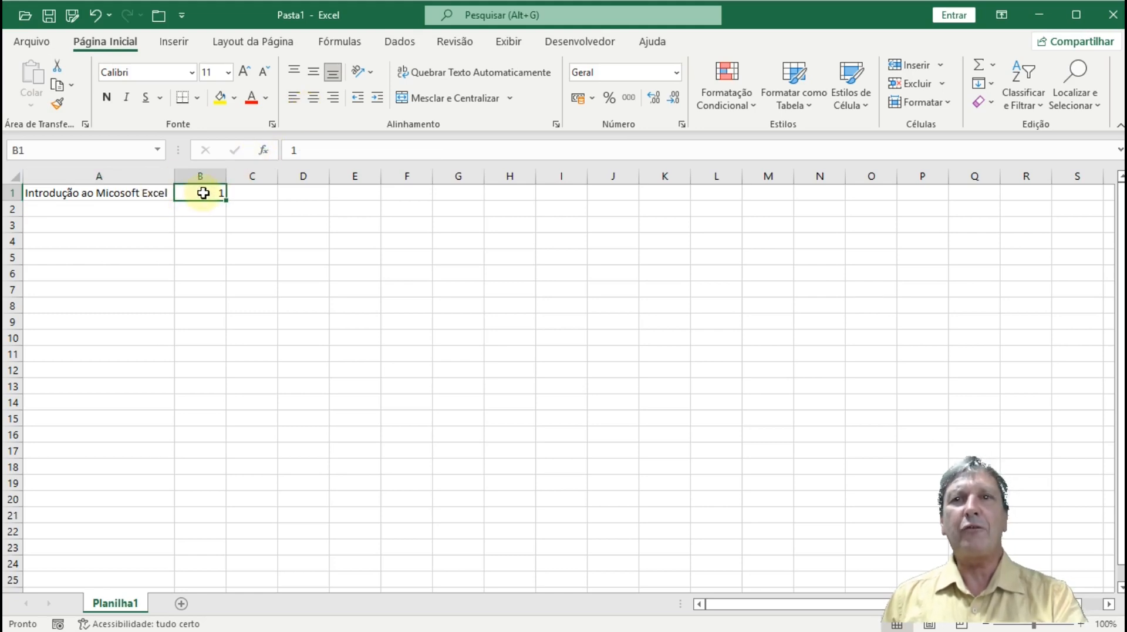
{"action": "left_click", "coordinate": [136, 193]}
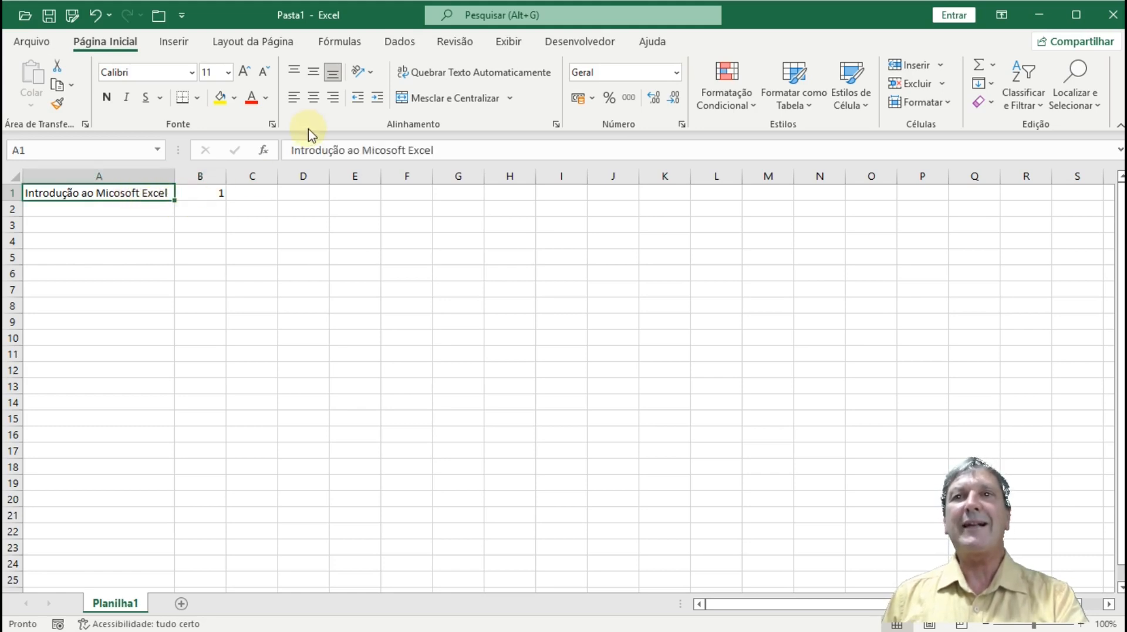
- Try left and center alignment on the 1 in B1, then turn centering off
{"action": "left_click", "coordinate": [214, 197]}
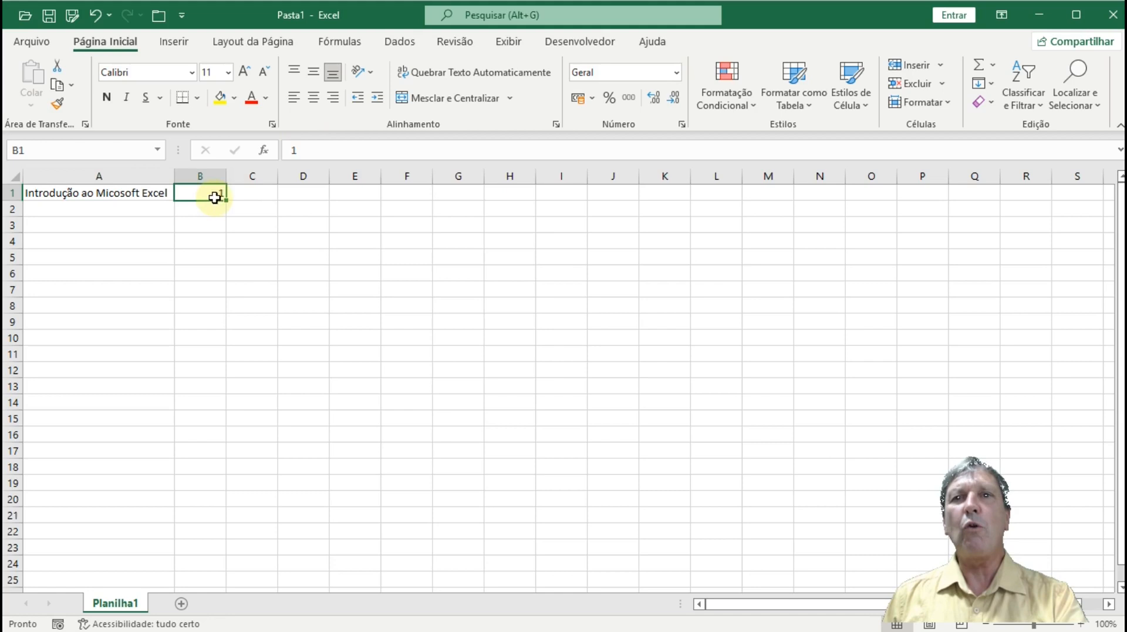
{"action": "left_click", "coordinate": [294, 98]}
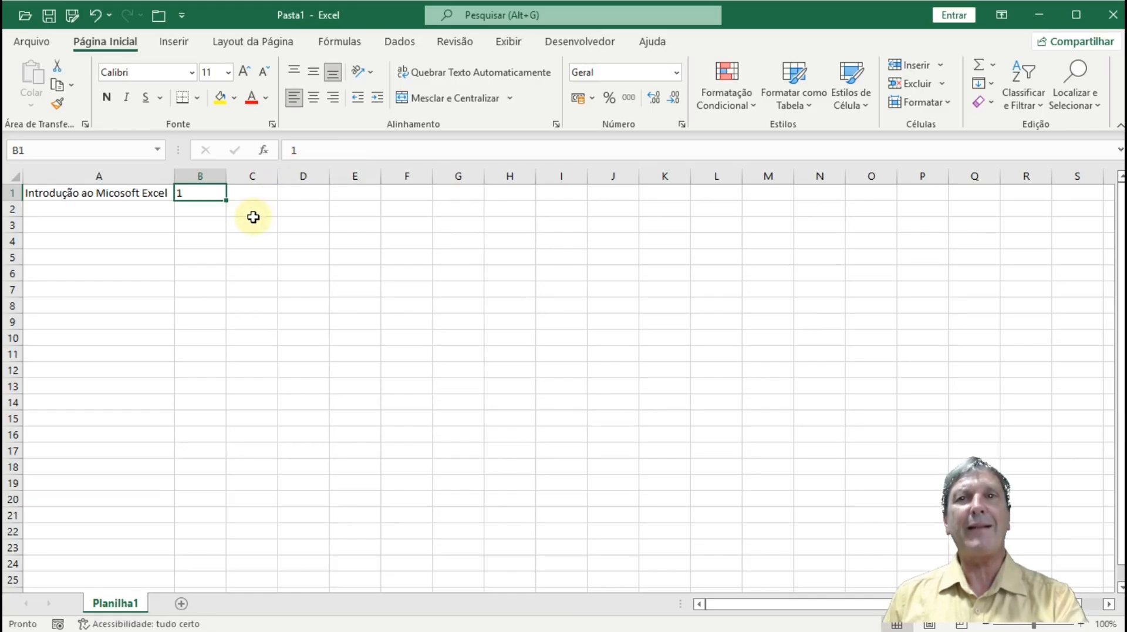
{"action": "left_click", "coordinate": [314, 97]}
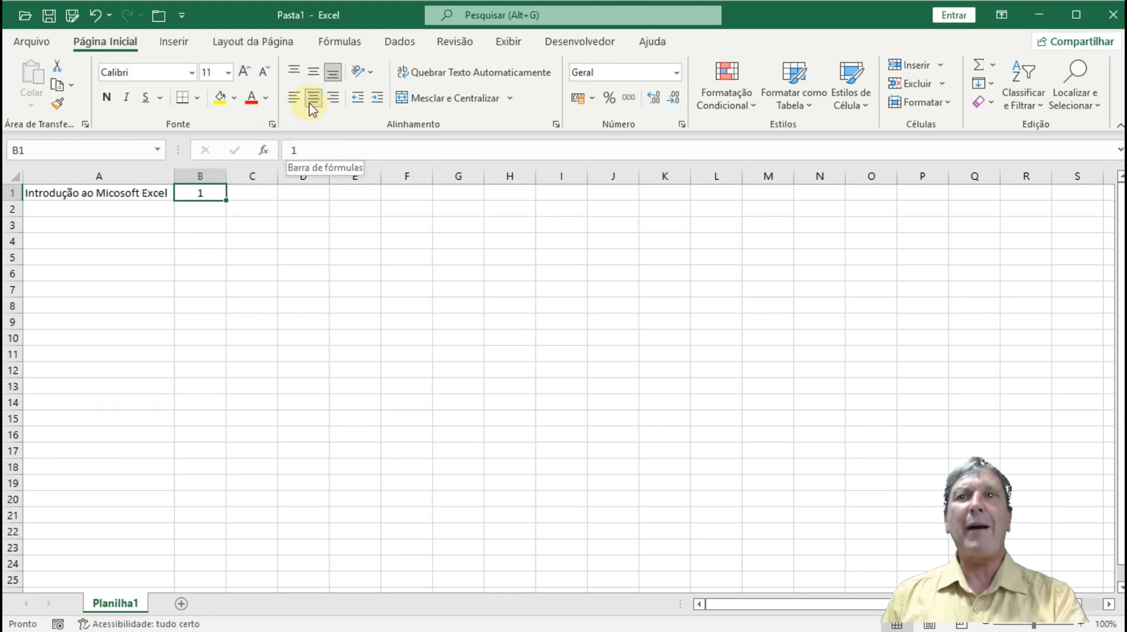
{"action": "left_click", "coordinate": [312, 101]}
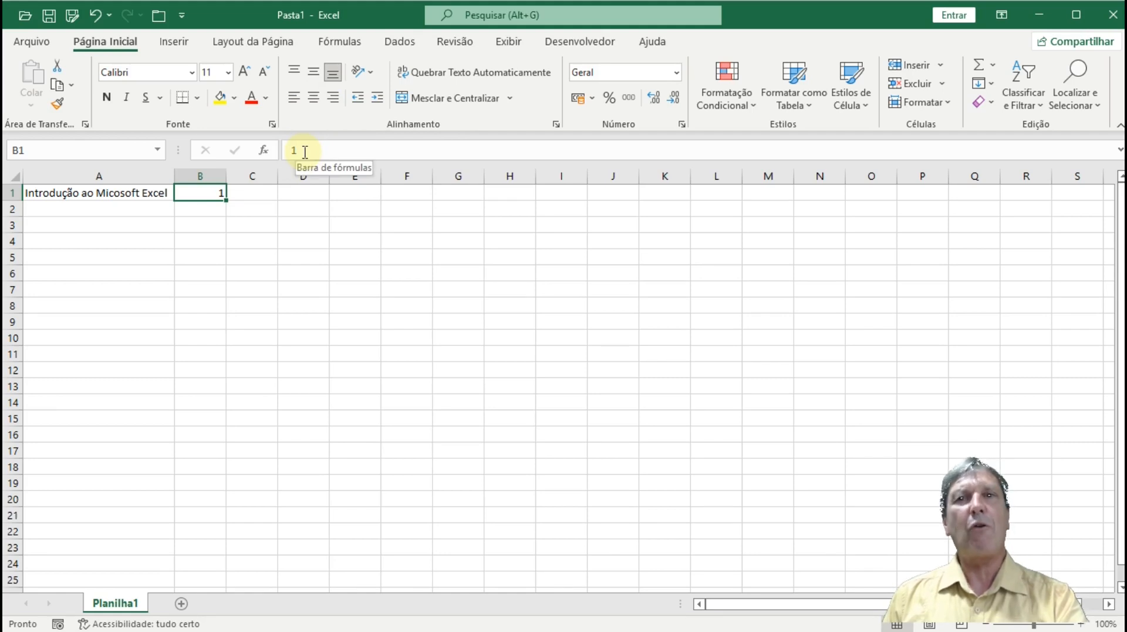
- Widen column A to 37.43 so the whole title fits
{"action": "left_click", "coordinate": [118, 172]}
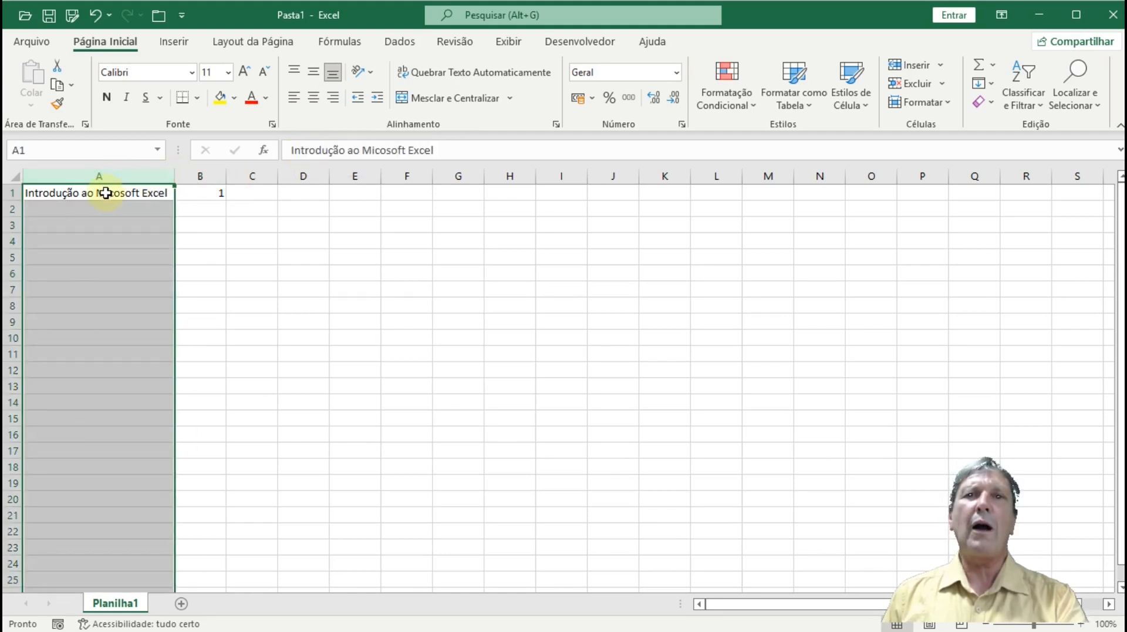
{"action": "left_click", "coordinate": [105, 193]}
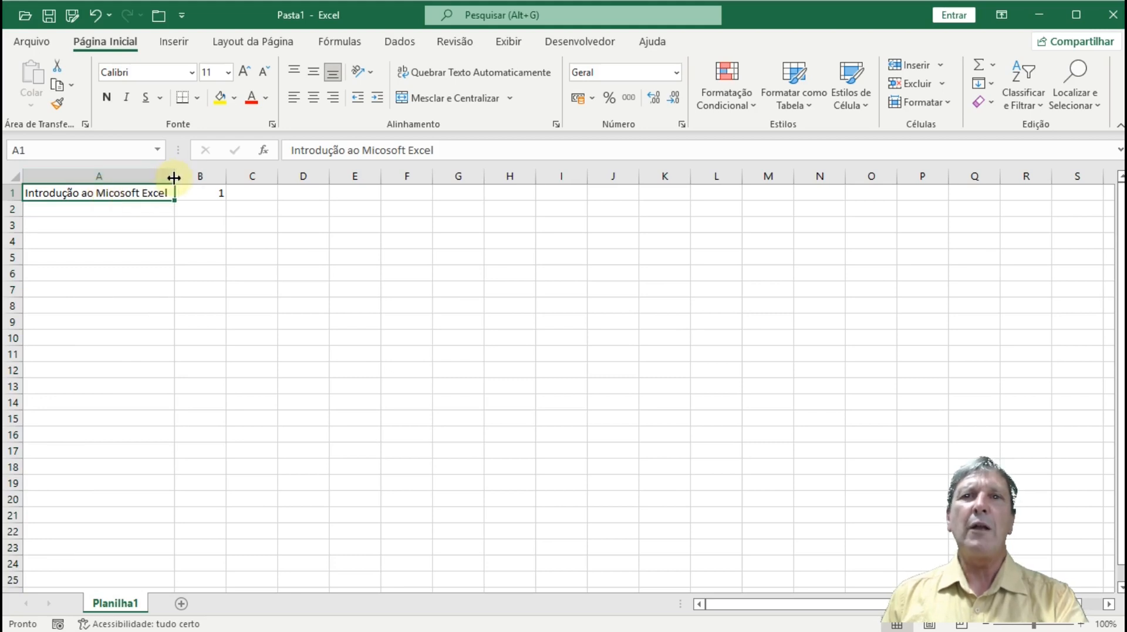
{"action": "left_click_drag", "start_coordinate": [174, 178], "coordinate": [238, 173]}
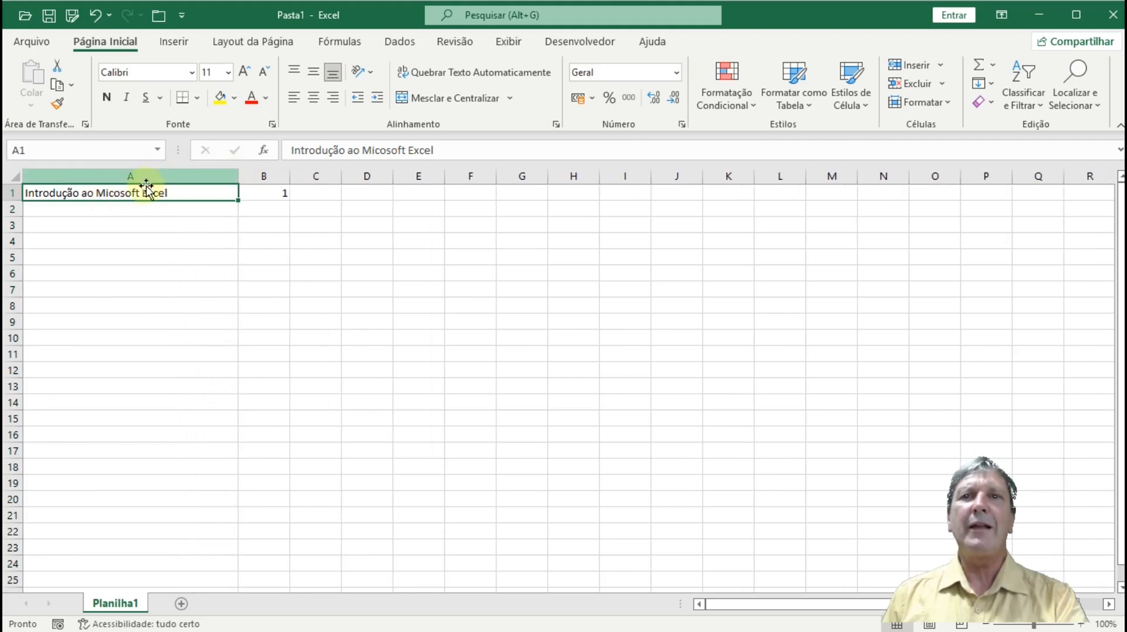
- Center, then right-align, then left-align the A1 title, and select B1
{"action": "left_click", "coordinate": [314, 101]}
{"action": "left_click", "coordinate": [332, 99]}
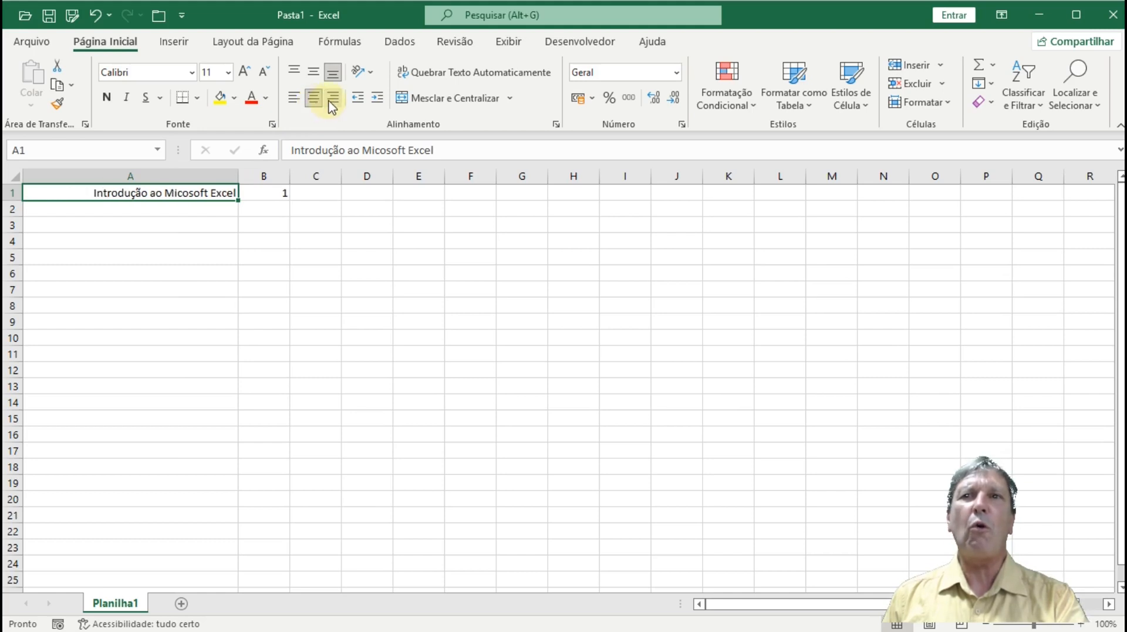
{"action": "left_click", "coordinate": [295, 101]}
{"action": "left_click", "coordinate": [263, 194]}
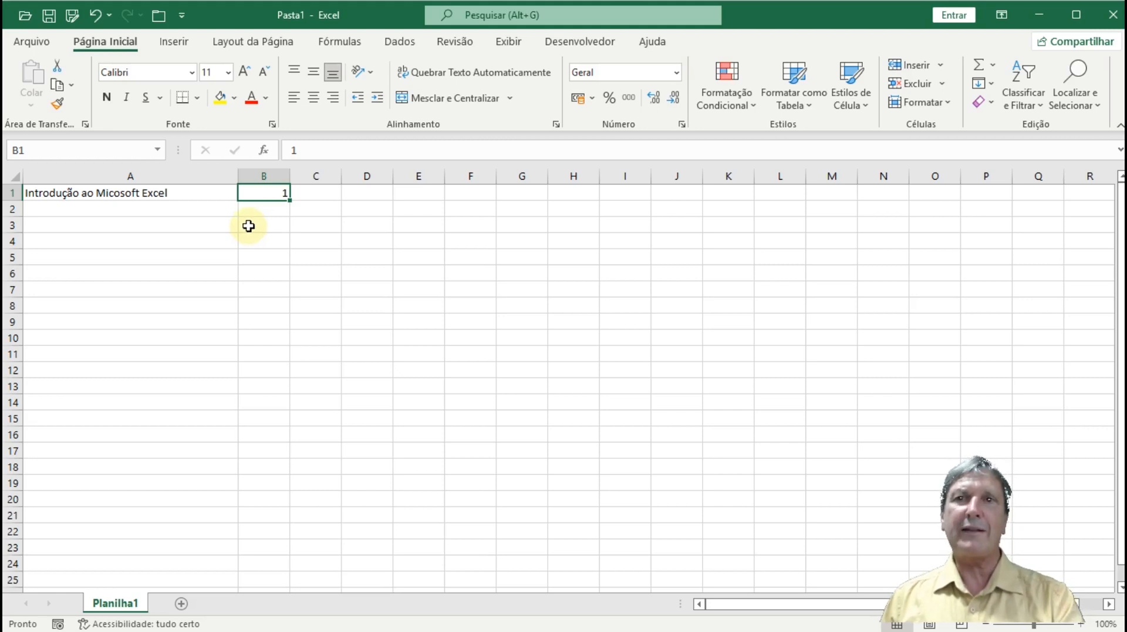
- Enter '1 in B1 as text to see its warning flag, then clear B1 and return to A1
{"action": "type", "text": "'"}
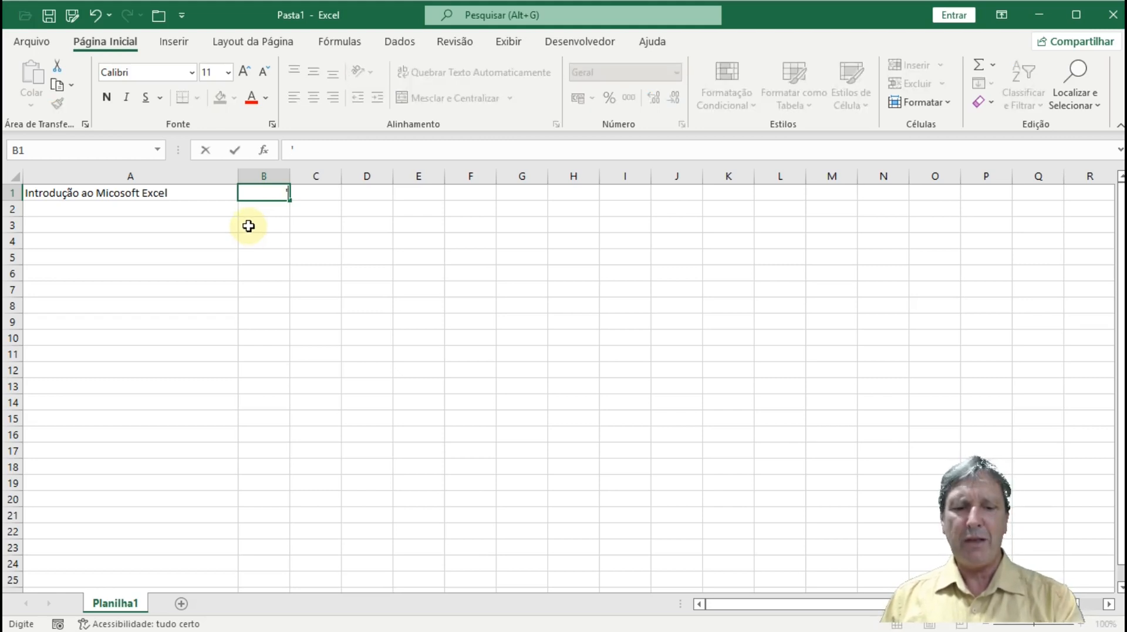
{"action": "type", "text": "1"}
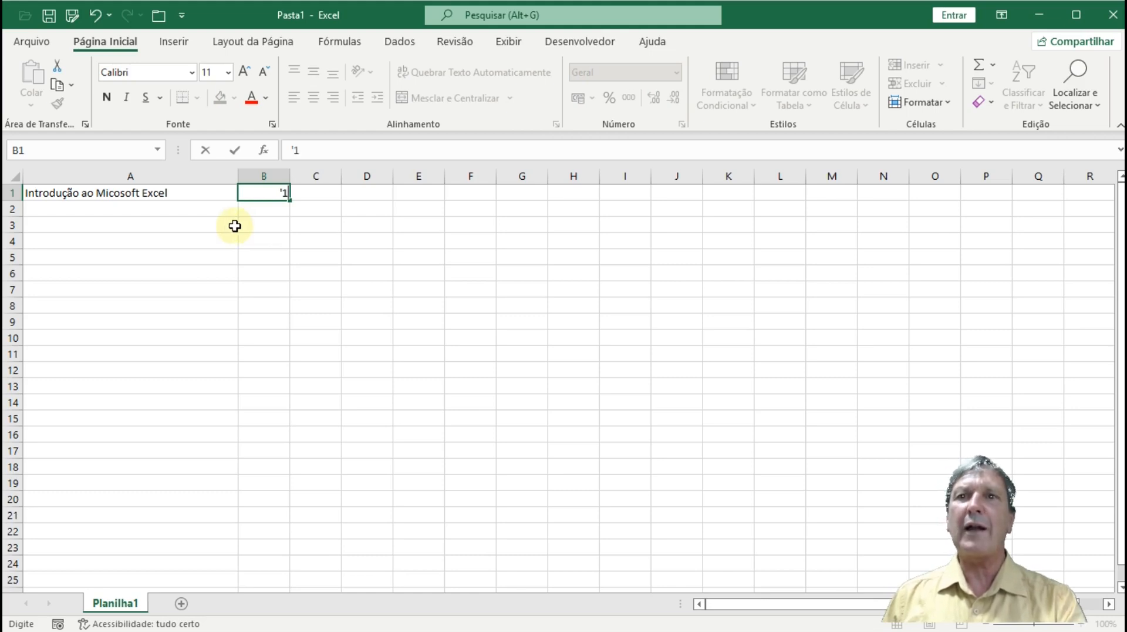
{"action": "key", "text": "Return"}
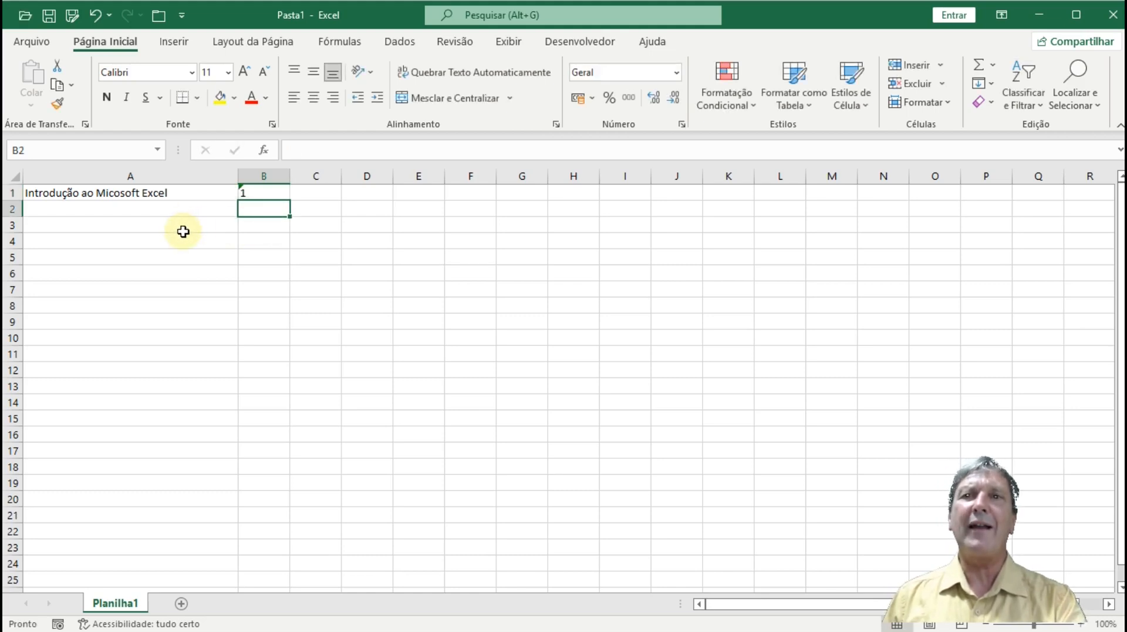
{"action": "key", "text": "Up"}
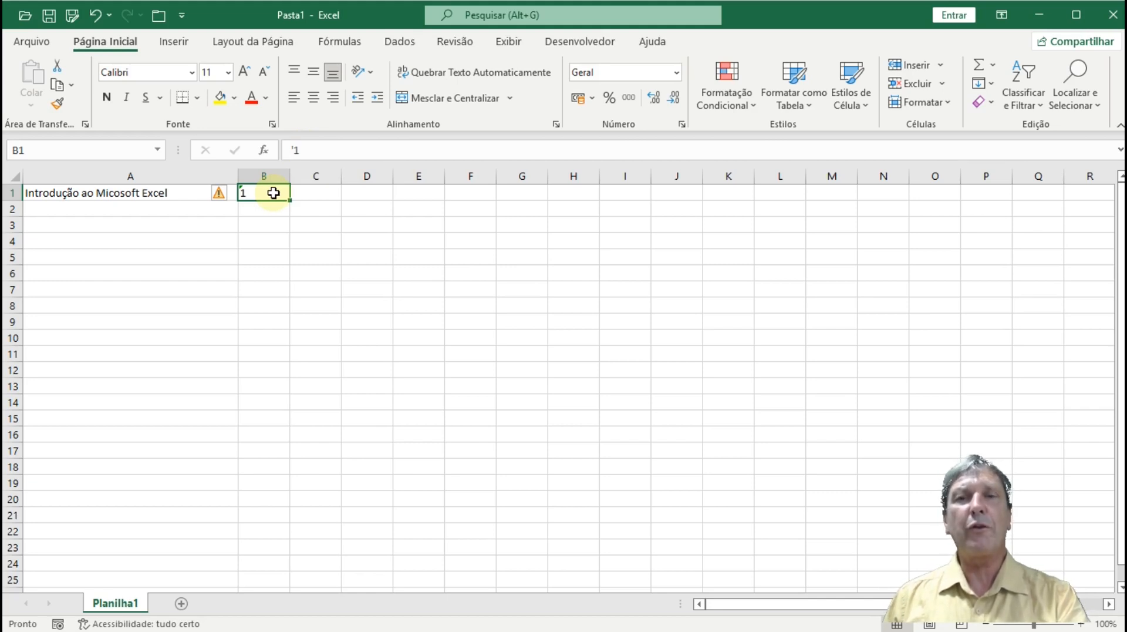
{"action": "key", "text": "Delete"}
{"action": "key", "text": "Left"}
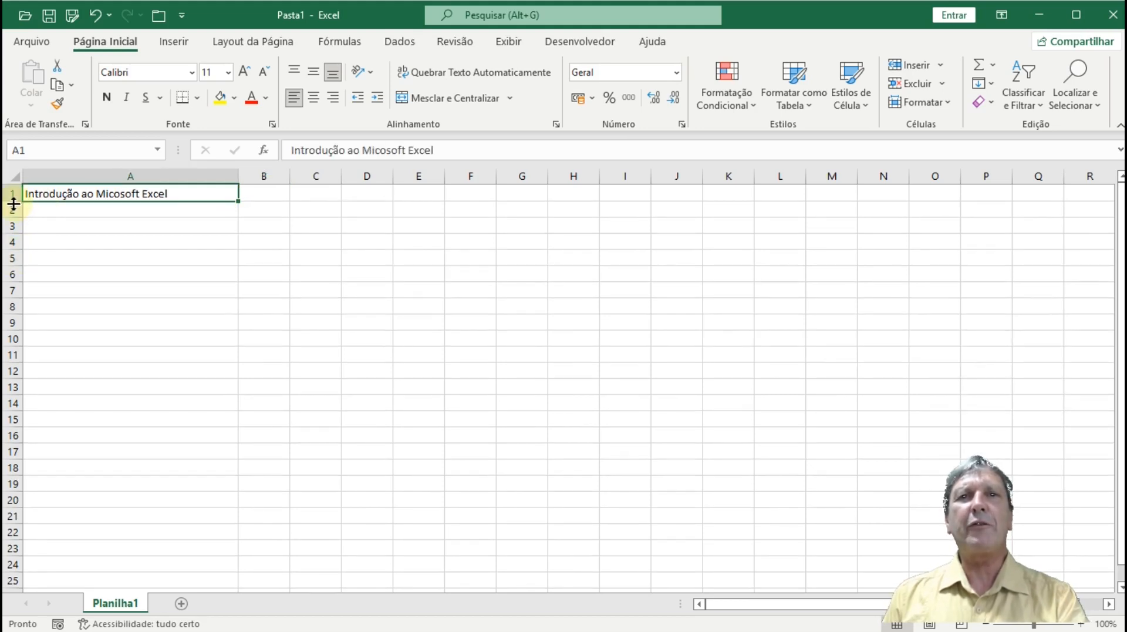
- Make row 1 taller and try center, middle, top and bottom alignments, ending bottom-left
{"action": "left_click_drag", "start_coordinate": [13, 201], "coordinate": [14, 235]}
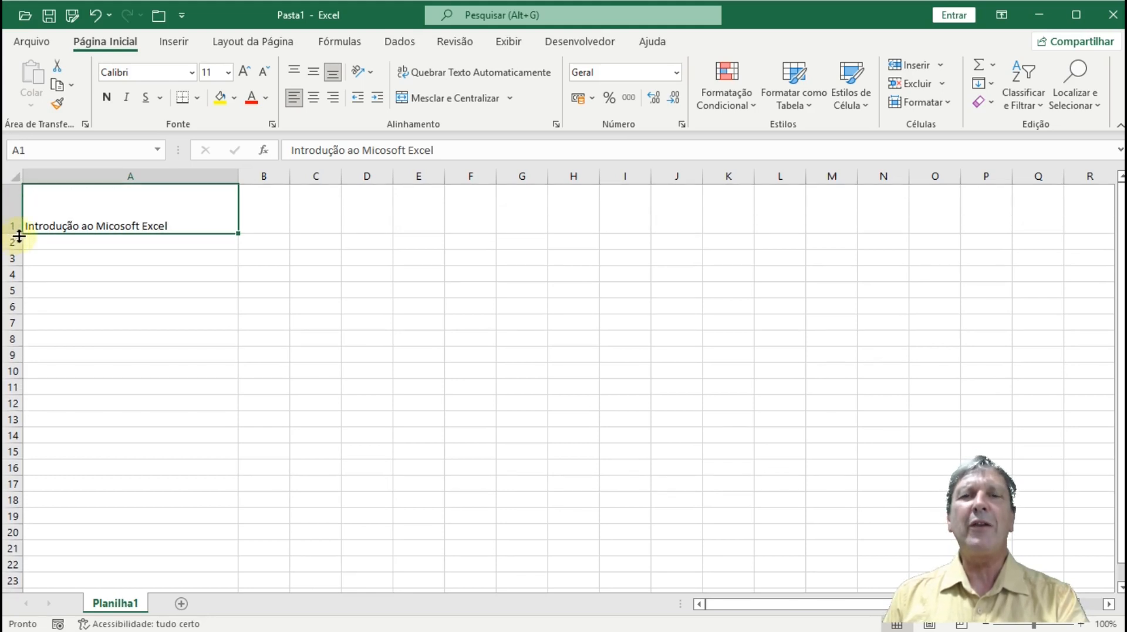
{"action": "left_click", "coordinate": [313, 100]}
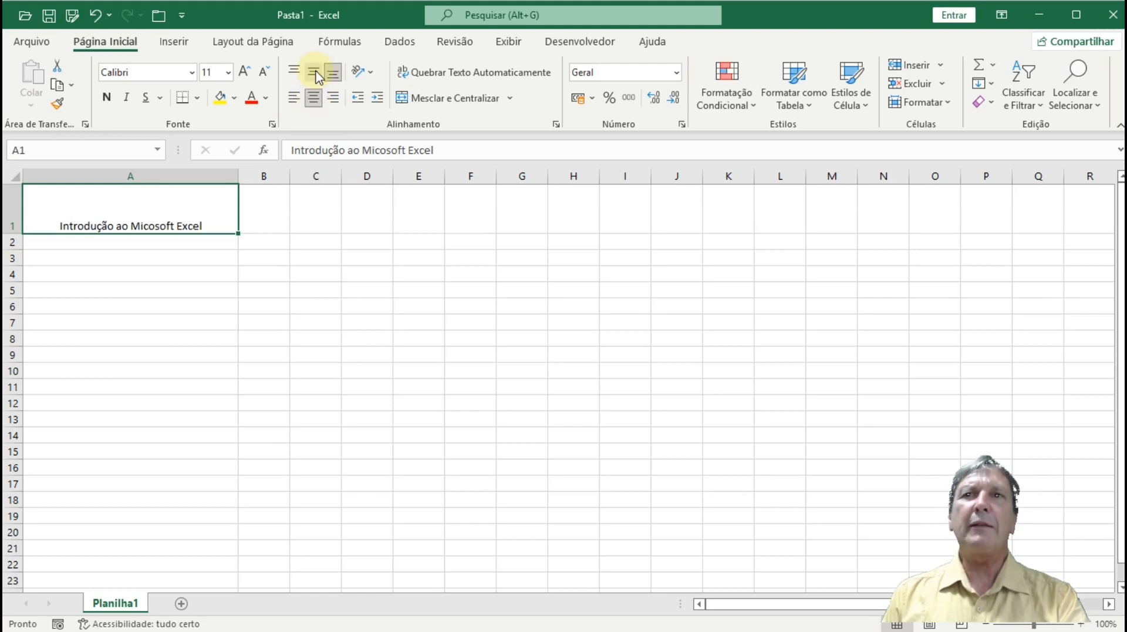
{"action": "left_click", "coordinate": [317, 74]}
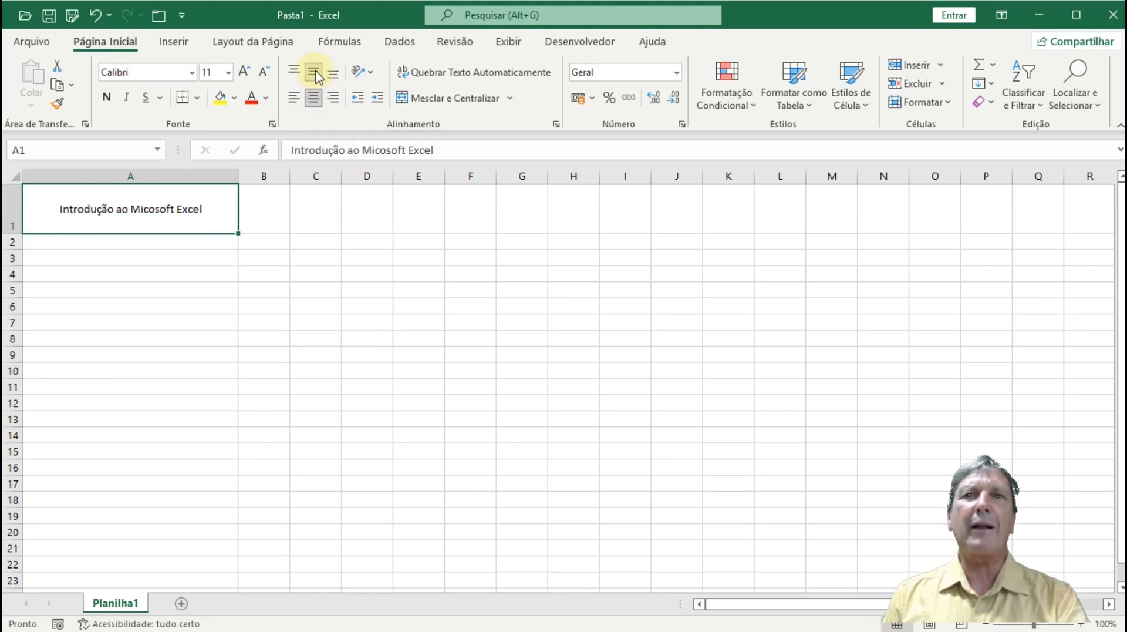
{"action": "left_click", "coordinate": [299, 73]}
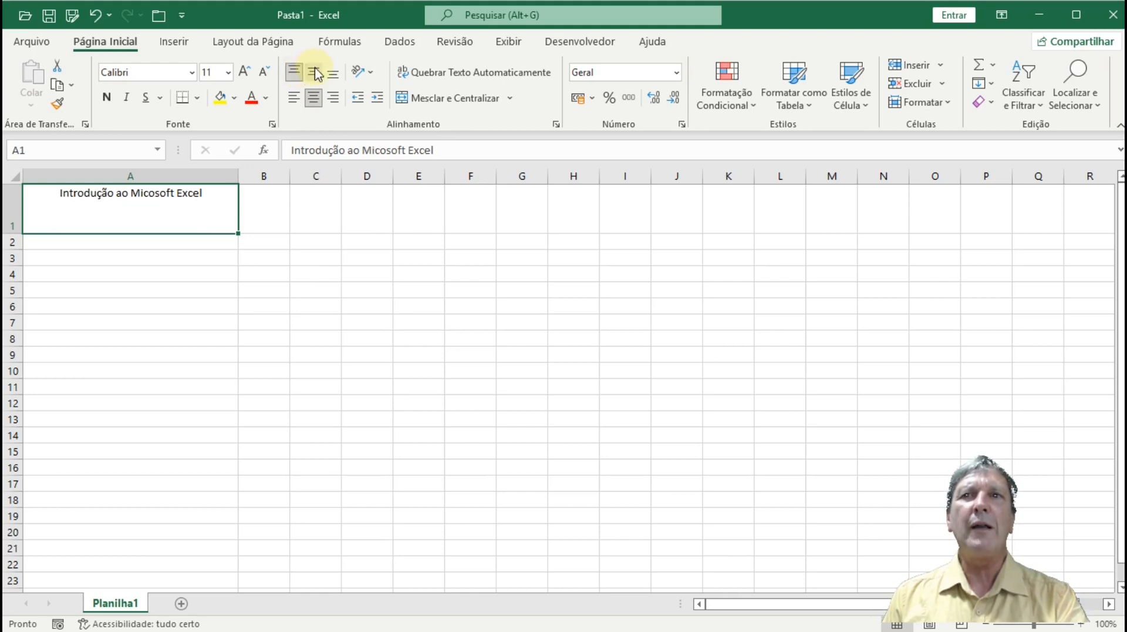
{"action": "left_click", "coordinate": [314, 73]}
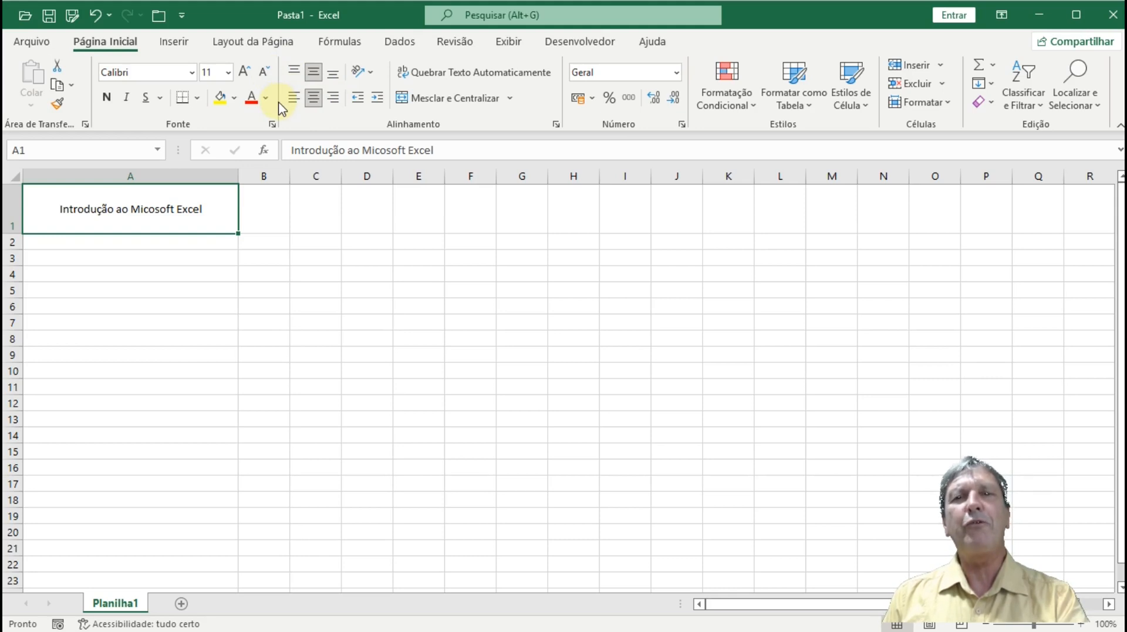
{"action": "left_click", "coordinate": [332, 73]}
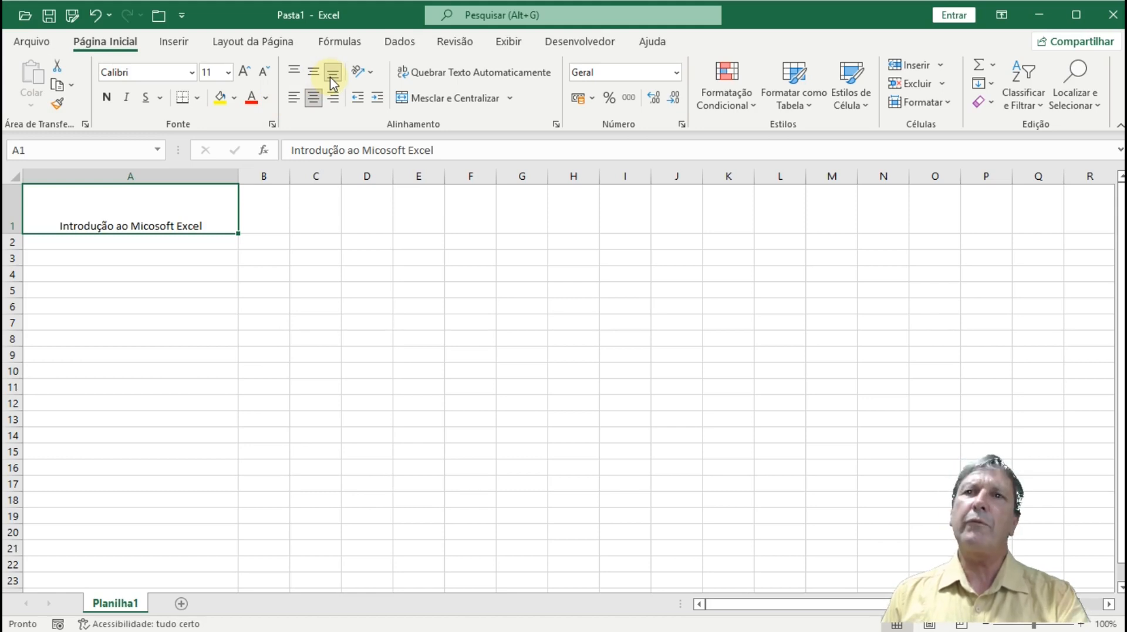
{"action": "left_click", "coordinate": [312, 101]}
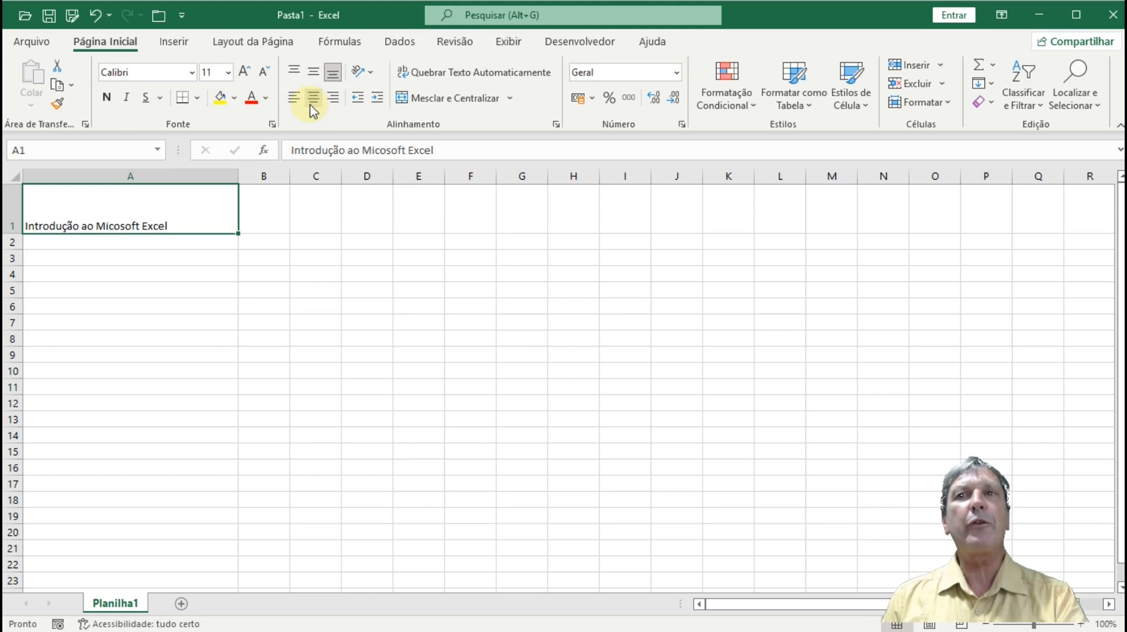
- Auto-fit column A's width and row 1's height back to the title text
{"action": "double_click", "coordinate": [236, 170]}
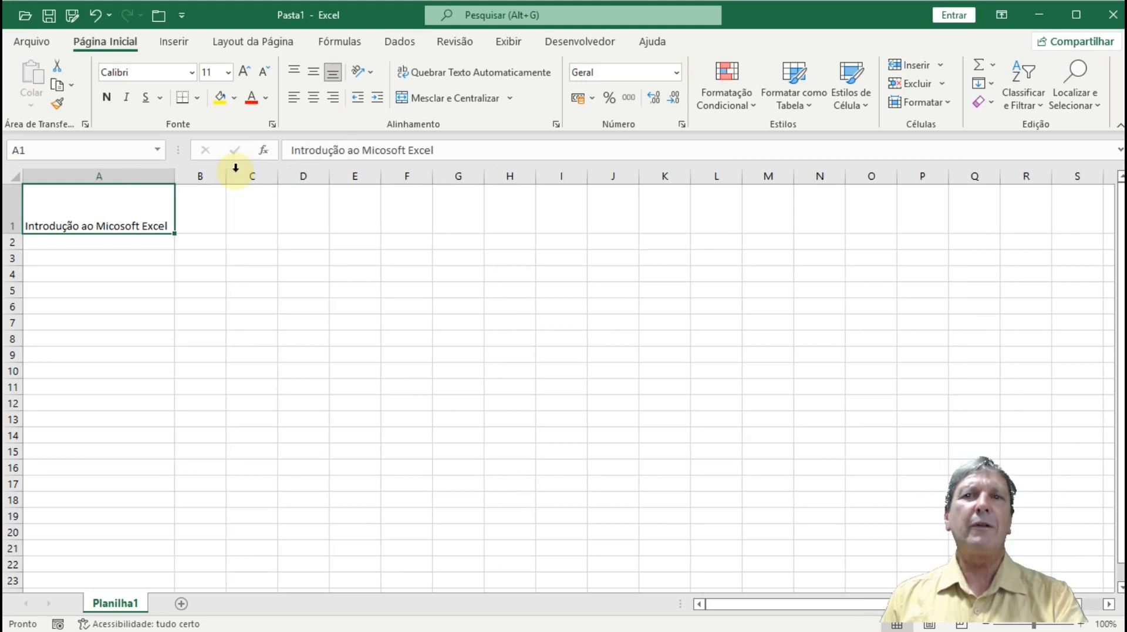
{"action": "double_click", "coordinate": [14, 233]}
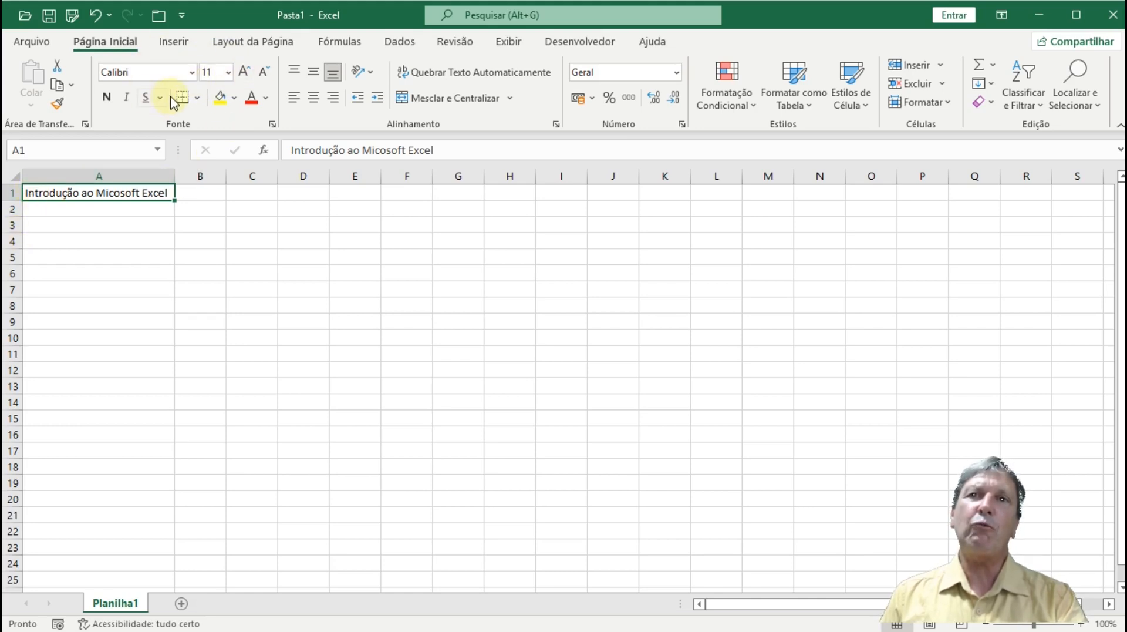
{"action": "left_click", "coordinate": [246, 73]}
{"action": "left_click", "coordinate": [246, 73]}
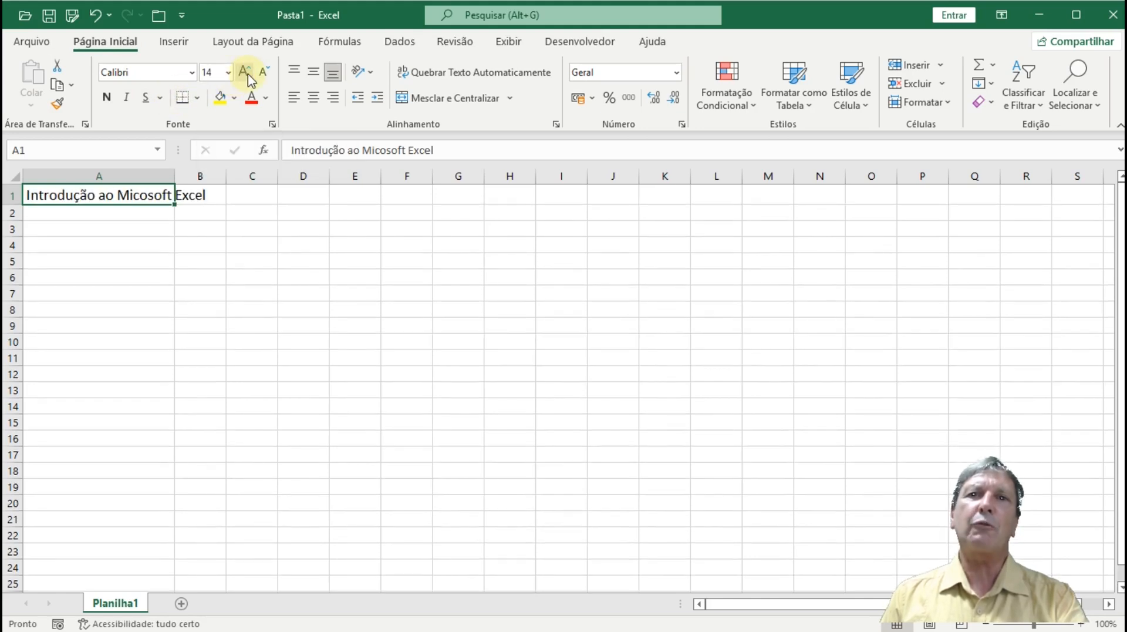
{"action": "left_click", "coordinate": [247, 73]}
{"action": "left_click", "coordinate": [247, 73]}
{"action": "left_click", "coordinate": [247, 73]}
{"action": "left_click", "coordinate": [247, 73]}
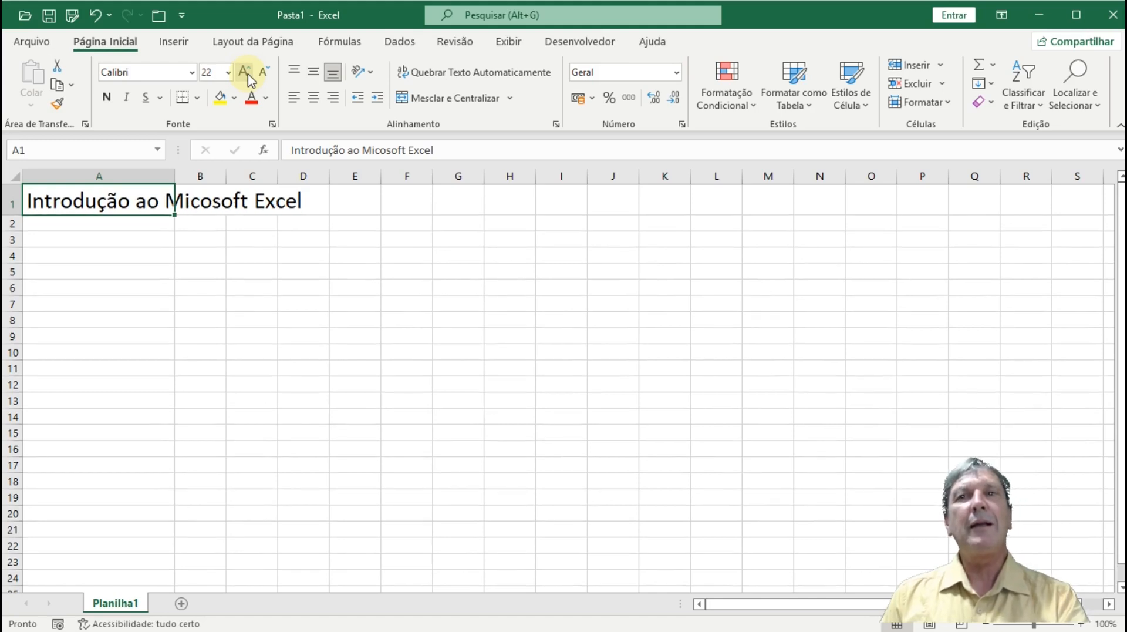
{"action": "left_click", "coordinate": [258, 75]}
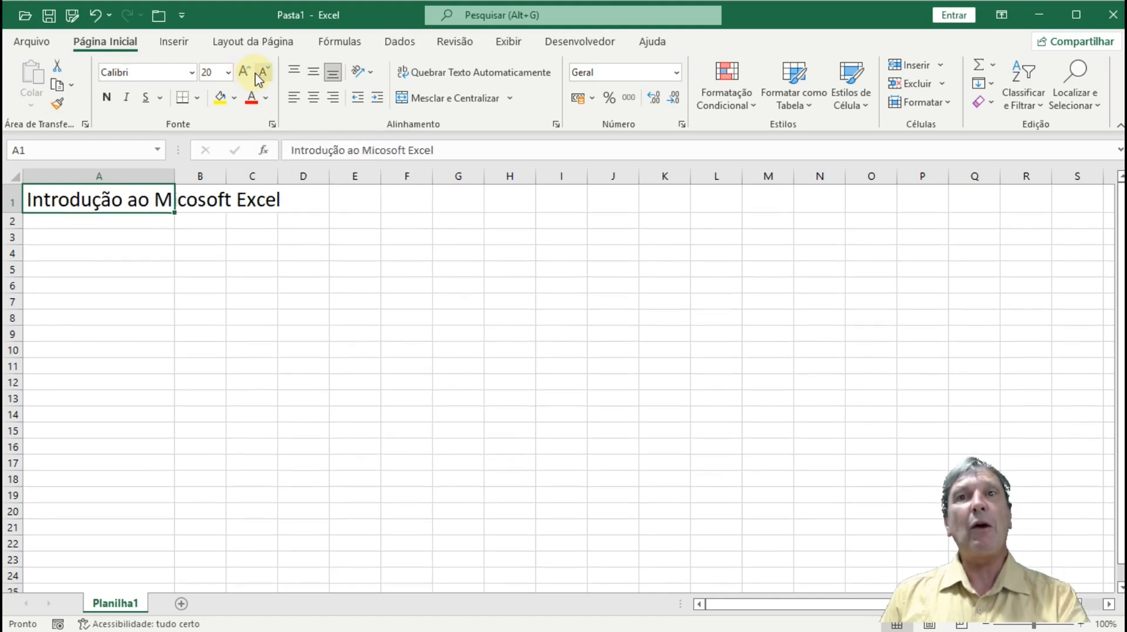
{"action": "left_click", "coordinate": [258, 75]}
{"action": "left_click", "coordinate": [258, 75]}
{"action": "left_click", "coordinate": [258, 75]}
{"action": "left_click", "coordinate": [258, 76]}
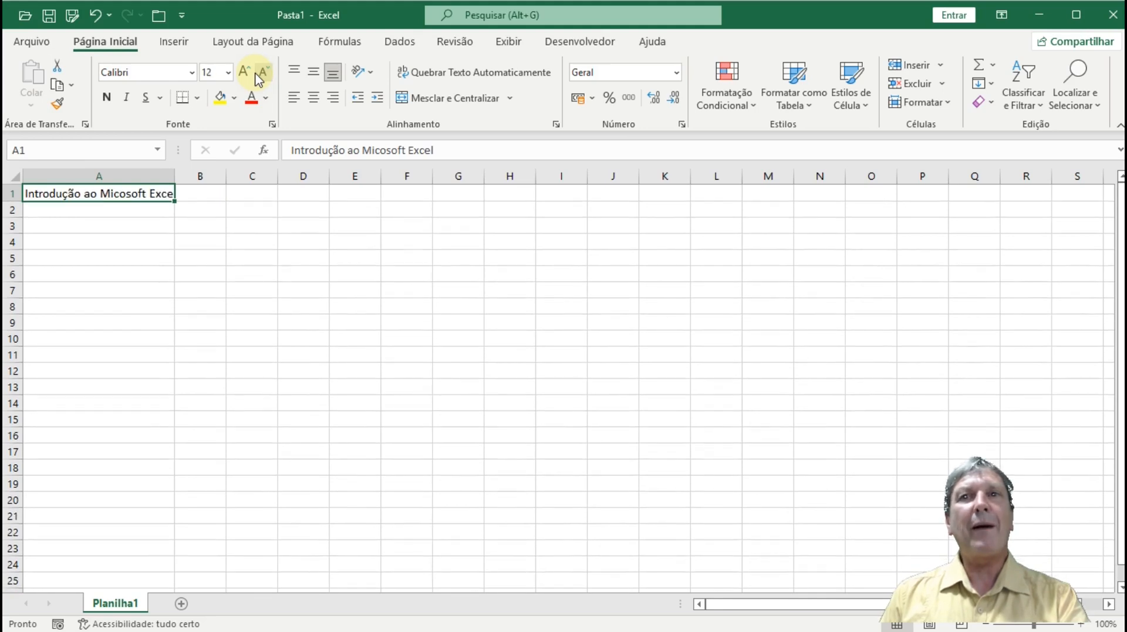
{"action": "left_click", "coordinate": [258, 75]}
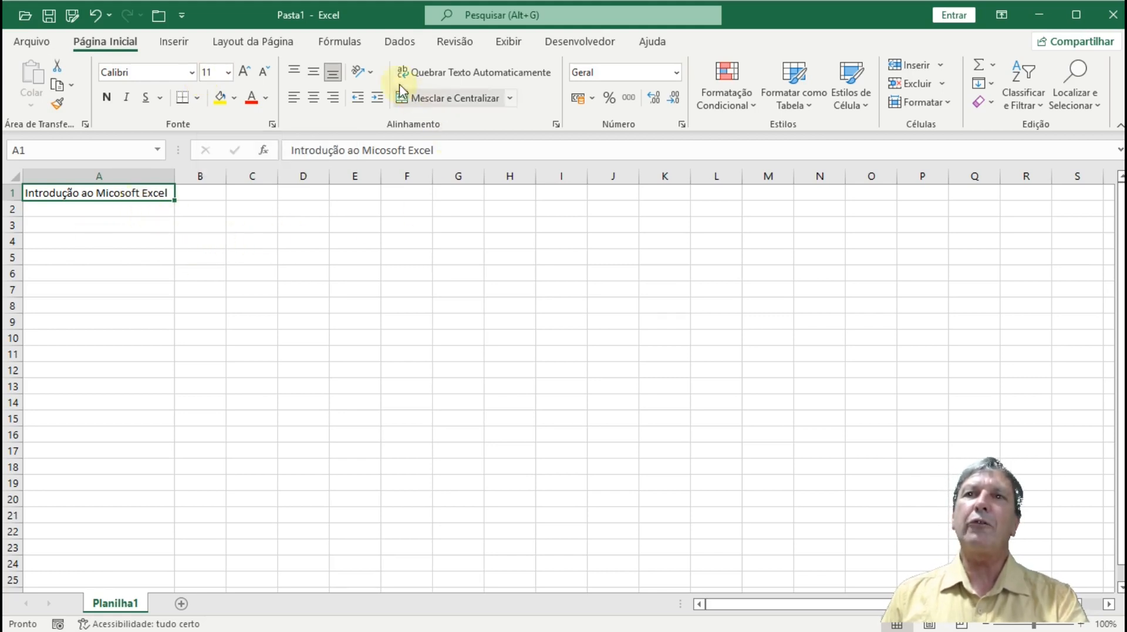
- Angle the A1 title counter-clockwise and auto-fit column A to it
{"action": "left_click", "coordinate": [363, 78]}
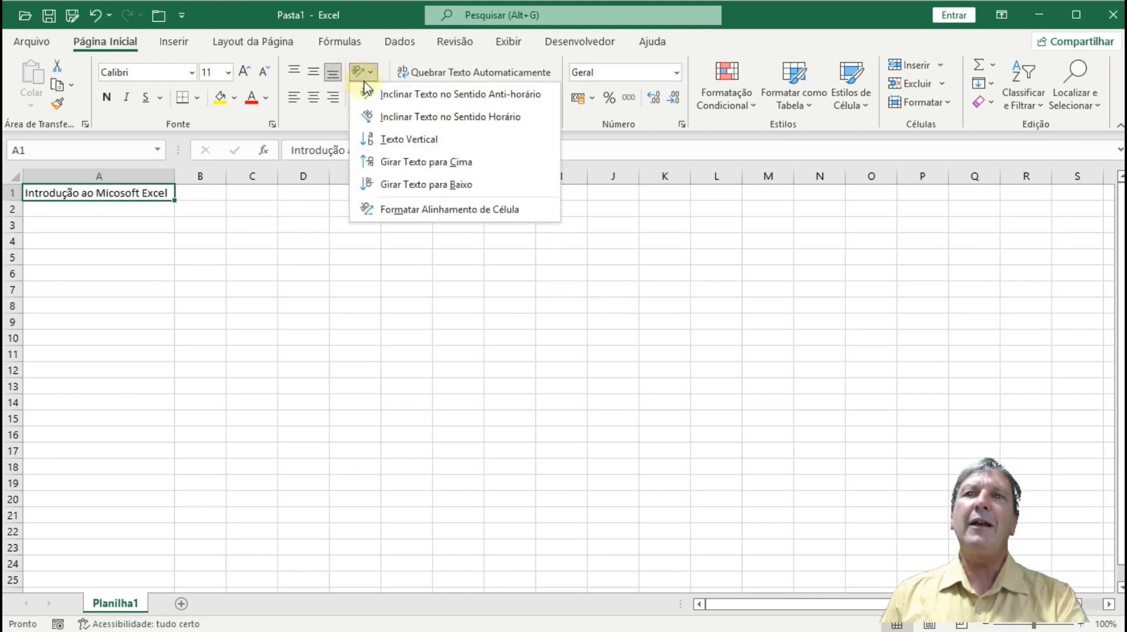
{"action": "left_click", "coordinate": [371, 95]}
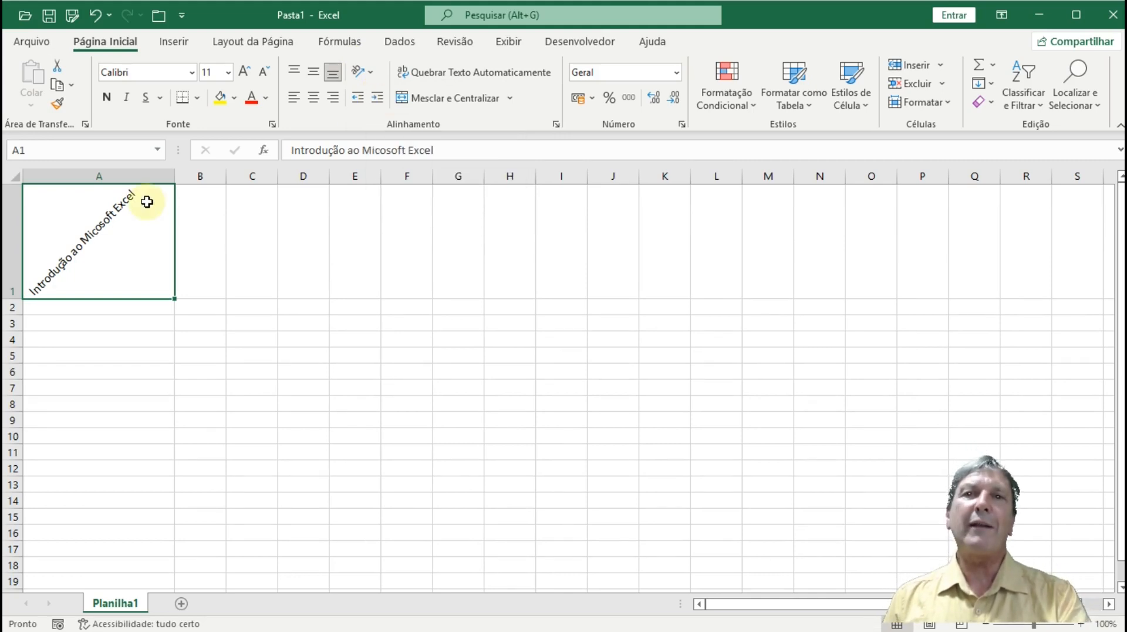
{"action": "mouse_move", "coordinate": [172, 176]}
{"action": "left_mouse_down"}
{"action": "mouse_move", "coordinate": [160, 176]}
{"action": "mouse_move", "coordinate": [171, 176]}
{"action": "left_mouse_up"}
{"action": "double_click", "coordinate": [171, 177]}
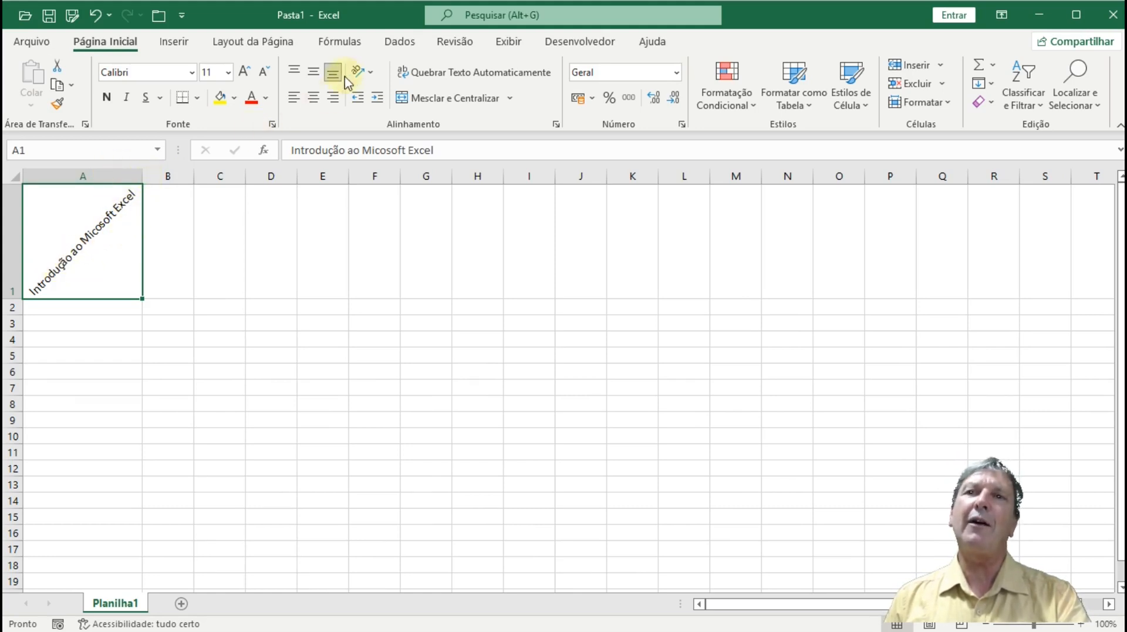
- Angle the title clockwise, then switch to vertical stacked text aligned to the cell top
{"action": "left_click", "coordinate": [373, 75]}
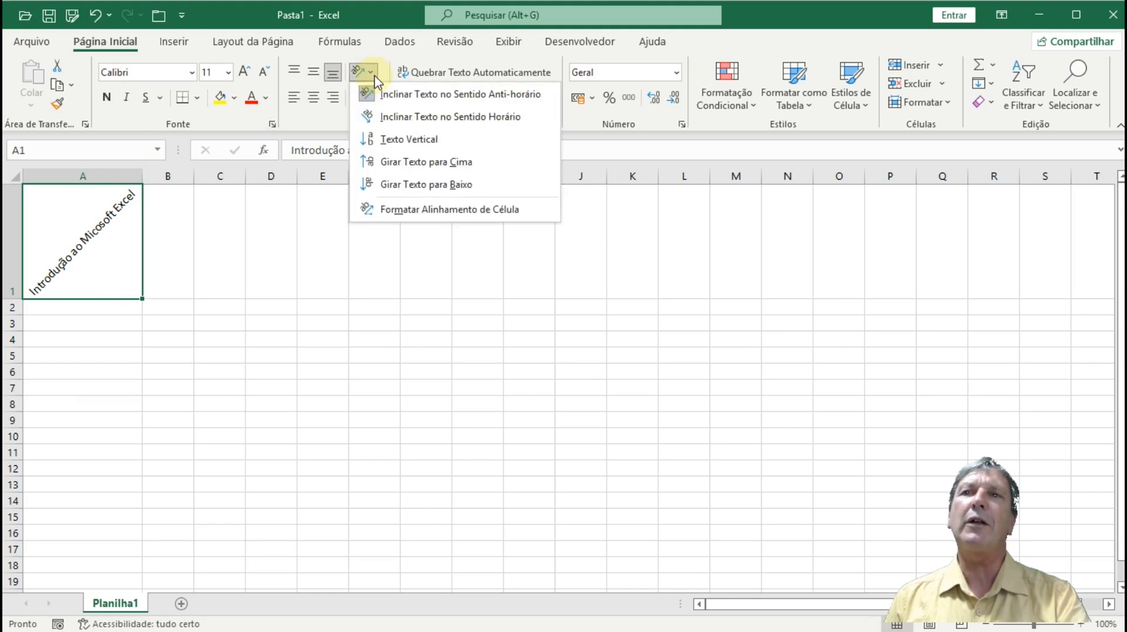
{"action": "left_click", "coordinate": [381, 119]}
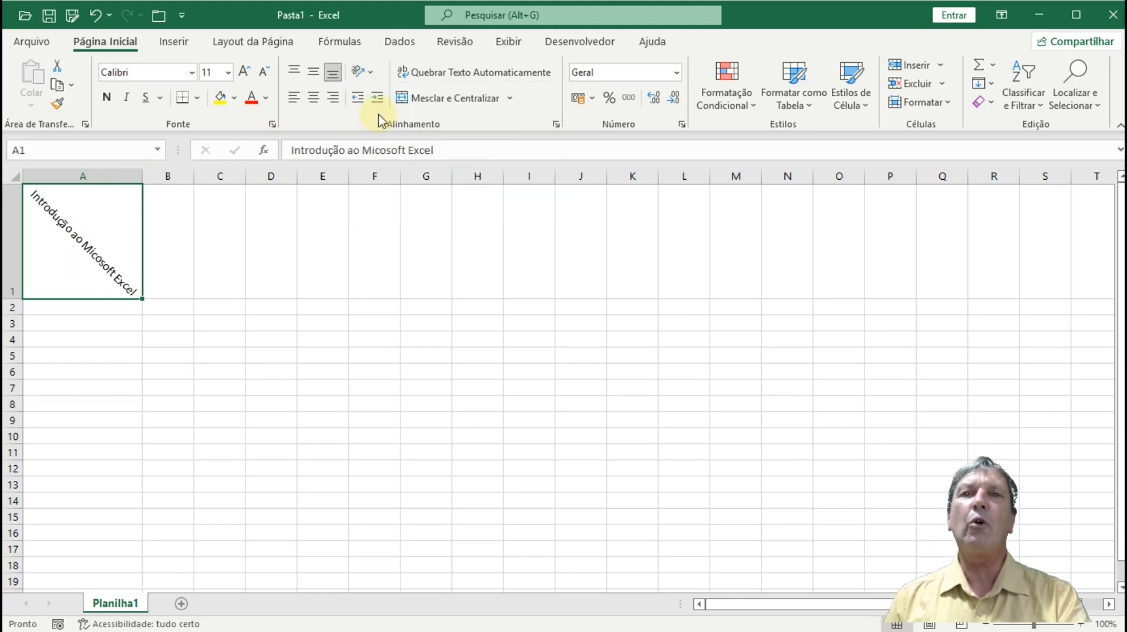
{"action": "left_click", "coordinate": [370, 72]}
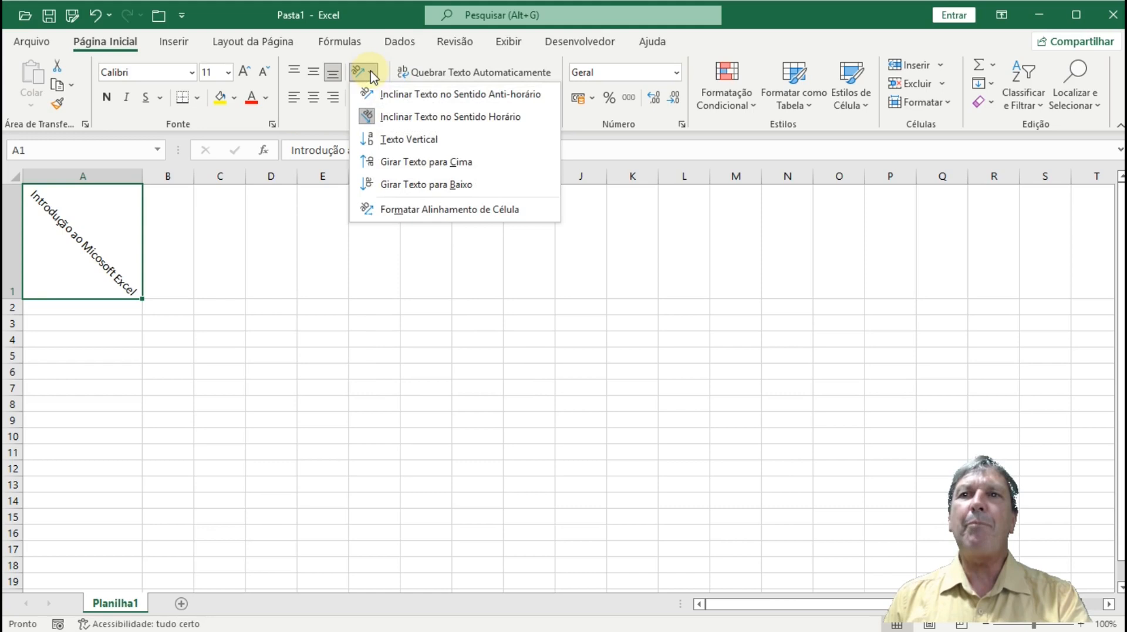
{"action": "left_click", "coordinate": [380, 136]}
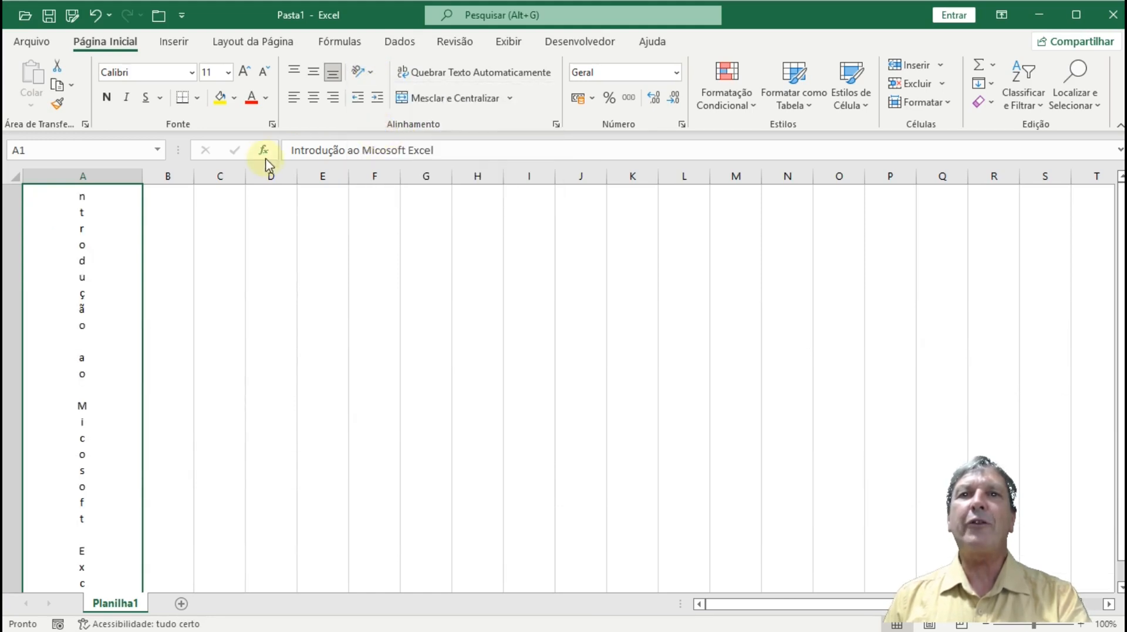
{"action": "left_click", "coordinate": [292, 77]}
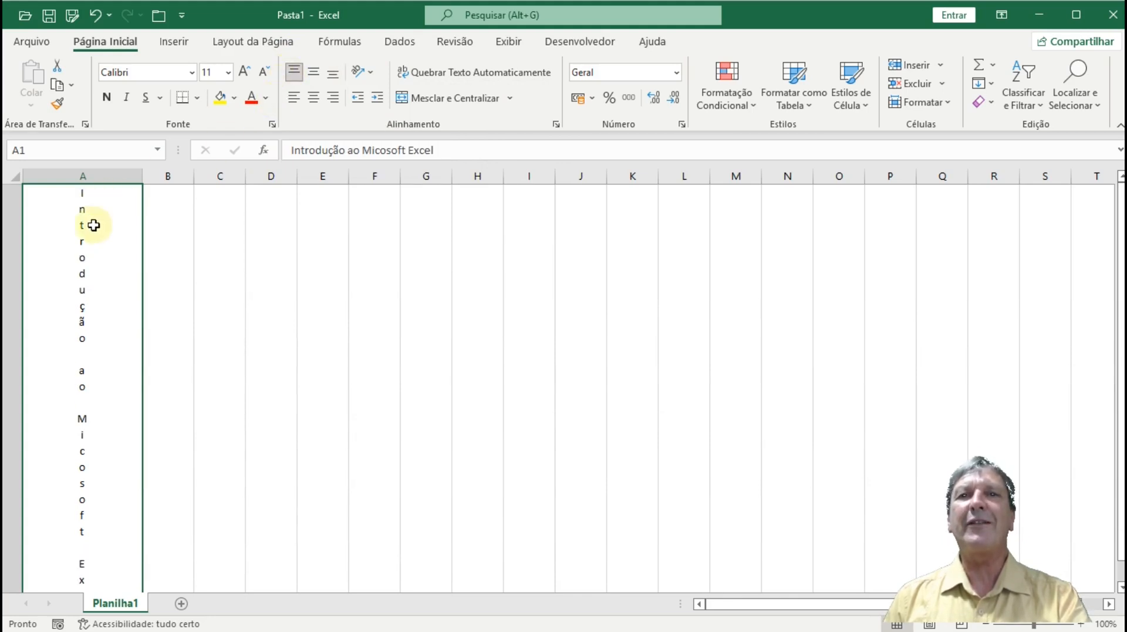
- Rotate the A1 title to read upward and auto-fit column A to it
{"action": "left_click", "coordinate": [368, 73]}
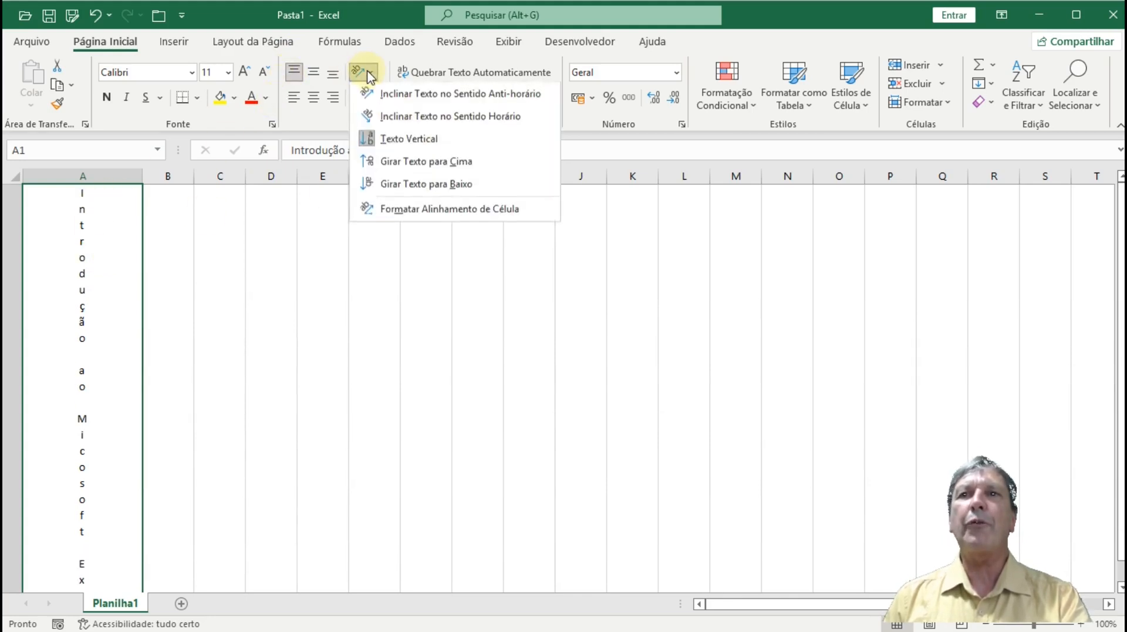
{"action": "left_click", "coordinate": [376, 162]}
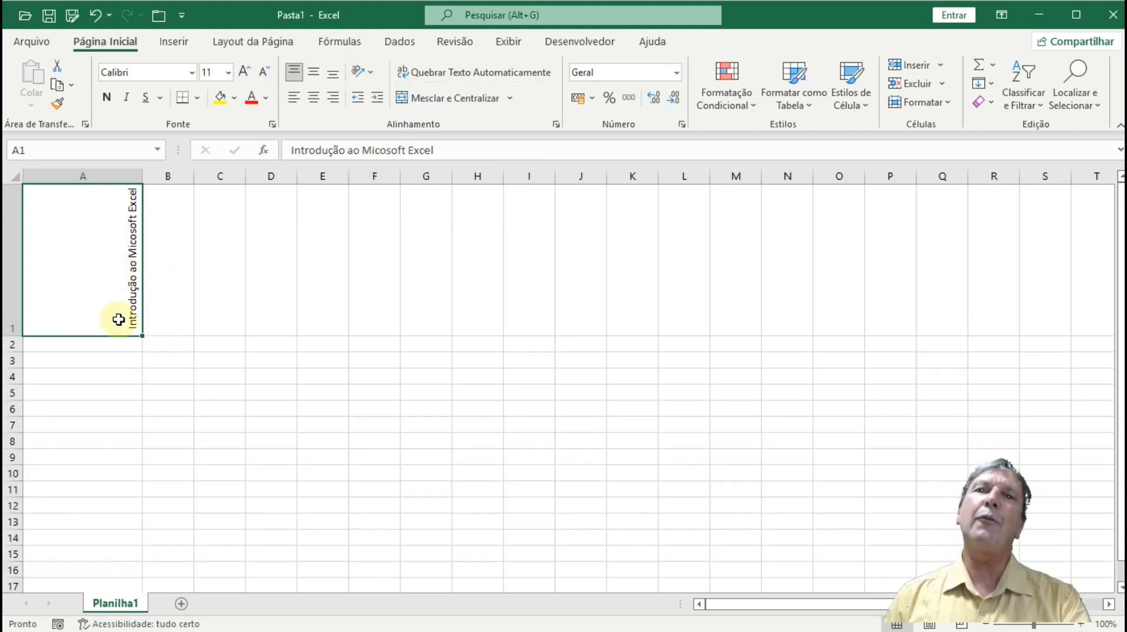
{"action": "double_click", "coordinate": [142, 172]}
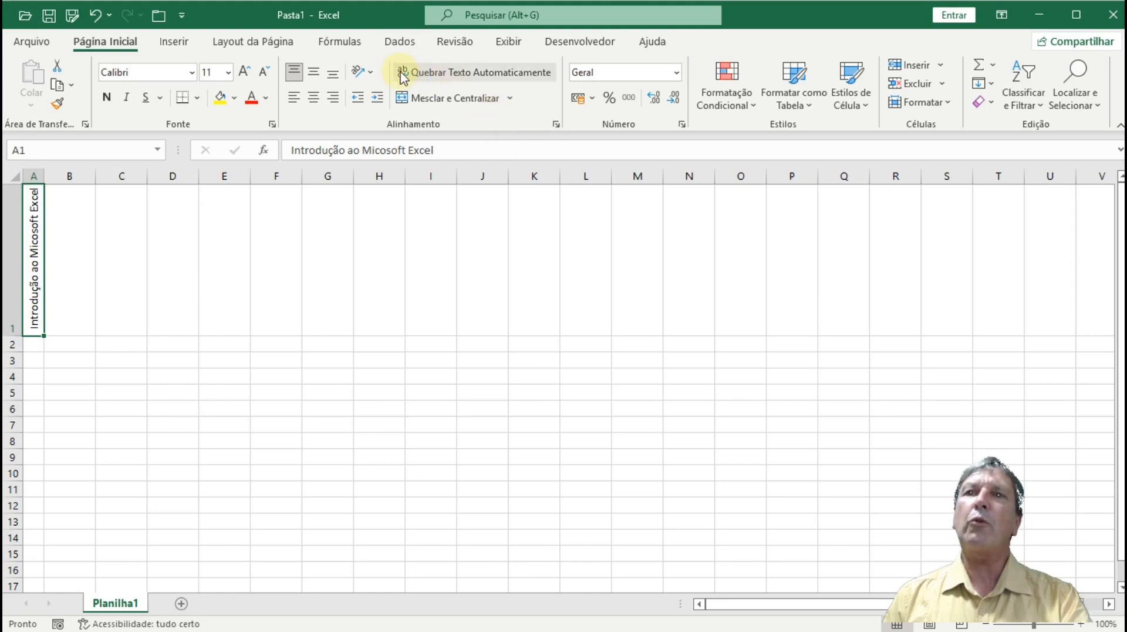
- Rotate the title downward, toggle it back to horizontal, and open Format Cell Alignment
{"action": "left_click", "coordinate": [369, 73]}
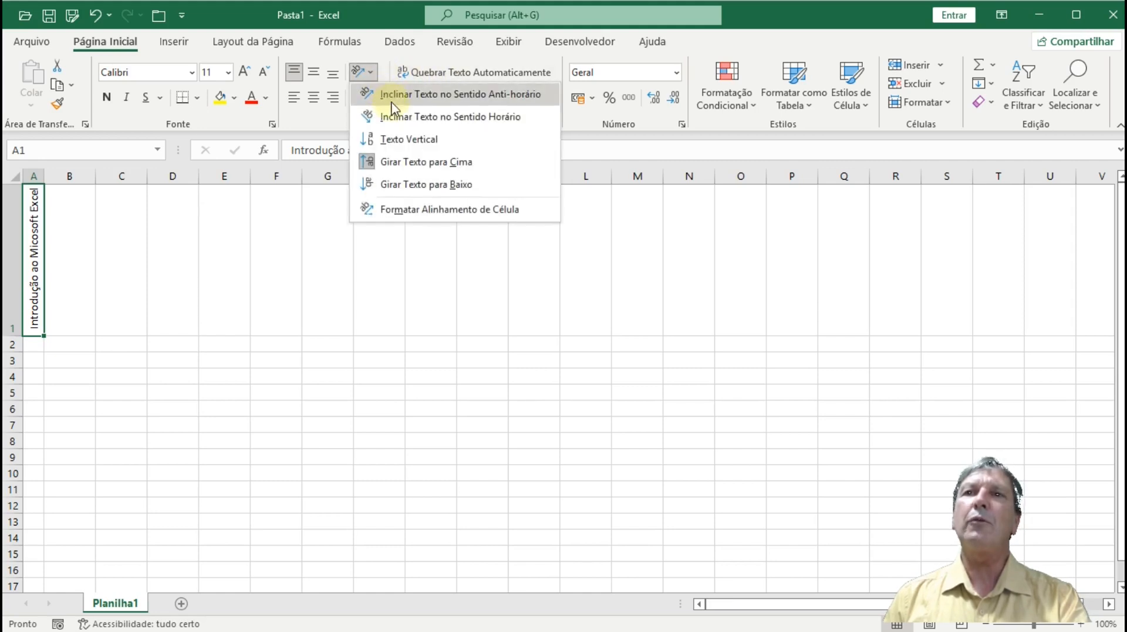
{"action": "left_click", "coordinate": [391, 185]}
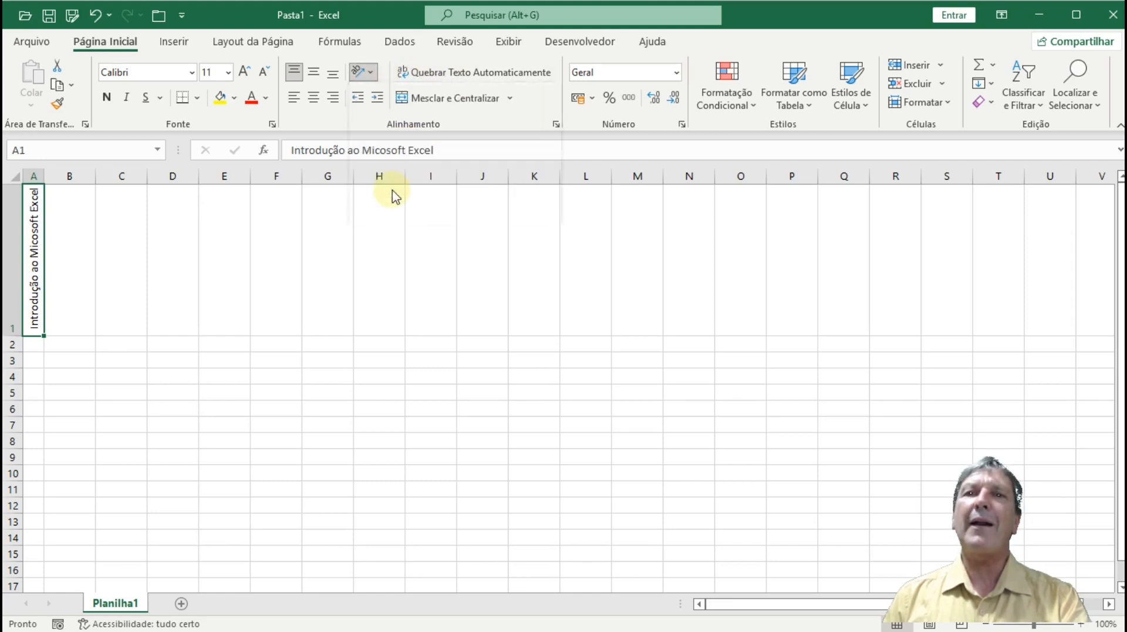
{"action": "left_click", "coordinate": [371, 72]}
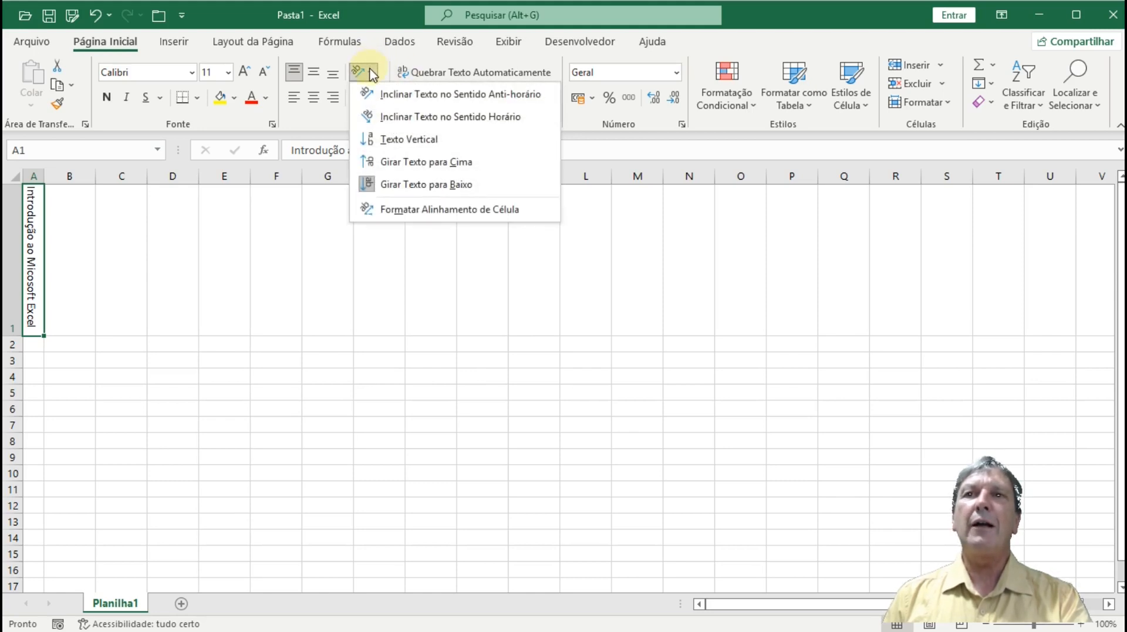
{"action": "left_click", "coordinate": [373, 183]}
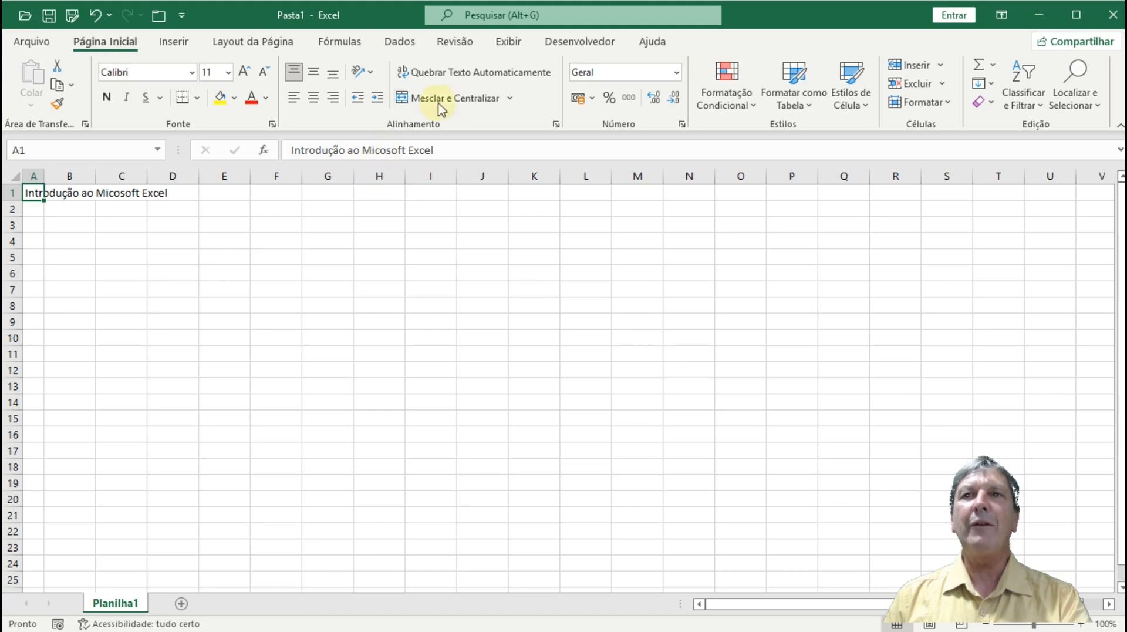
{"action": "left_click", "coordinate": [371, 72]}
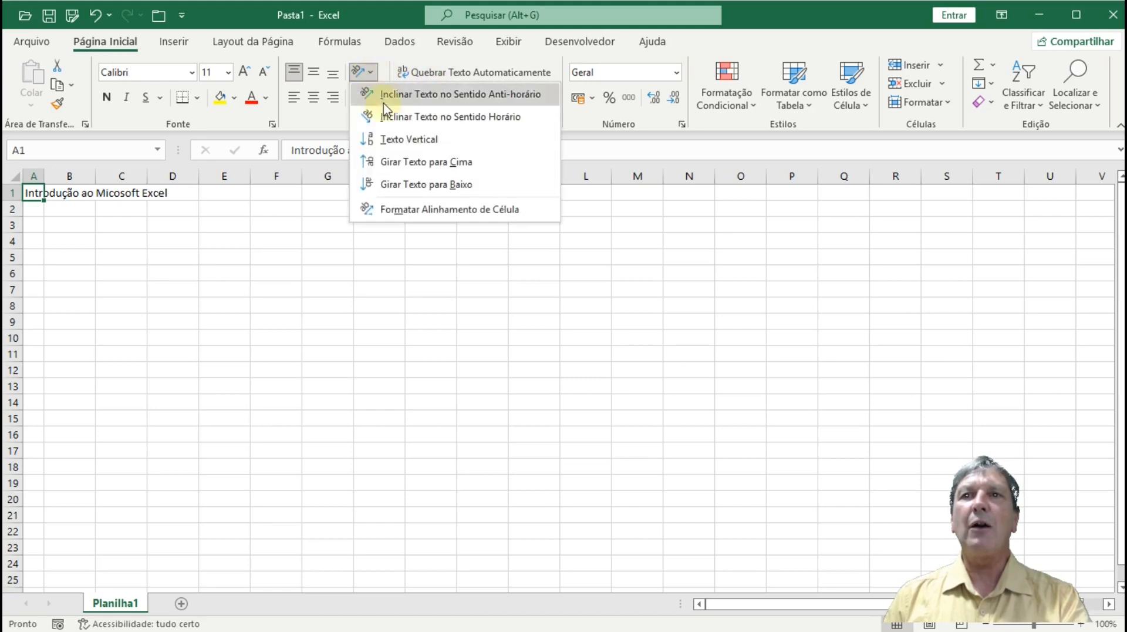
{"action": "left_click", "coordinate": [397, 210]}
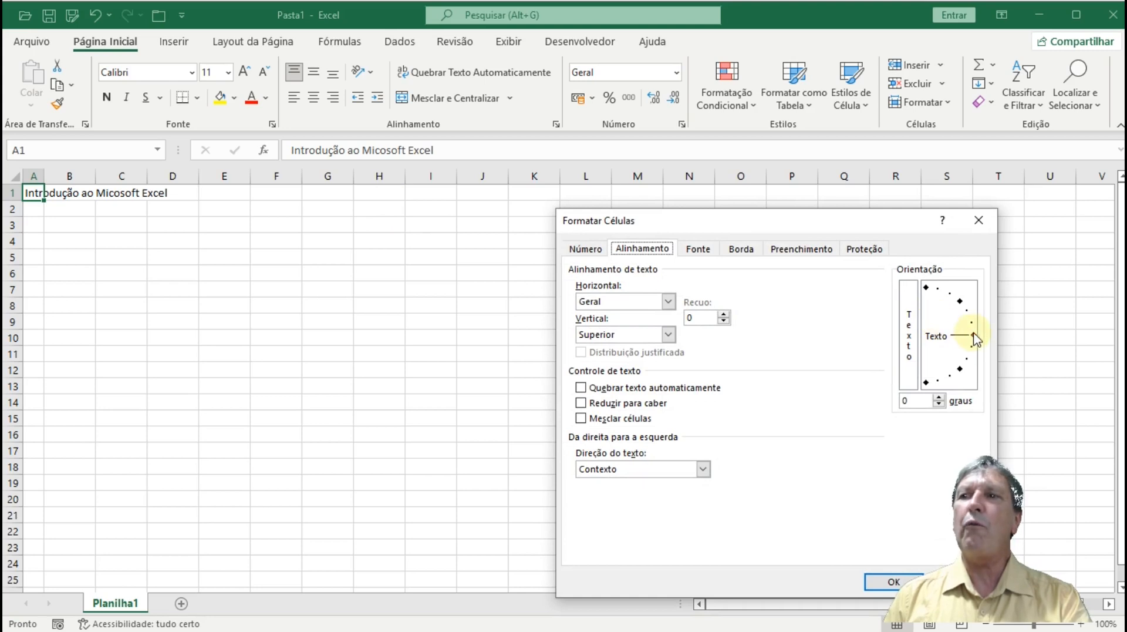
- Tilt the A1 title upward with the orientation needle, then set it precisely to 8 degrees
{"action": "left_click_drag", "start_coordinate": [973, 336], "coordinate": [963, 306]}
{"action": "left_click", "coordinate": [892, 581]}
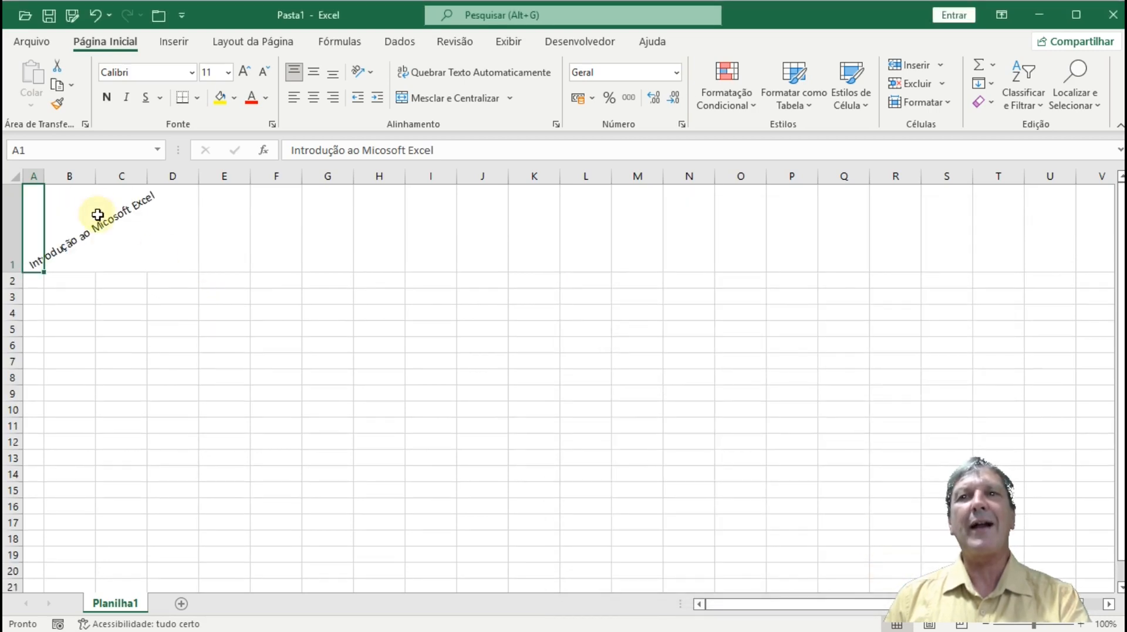
{"action": "left_click", "coordinate": [372, 78]}
{"action": "left_click", "coordinate": [380, 202]}
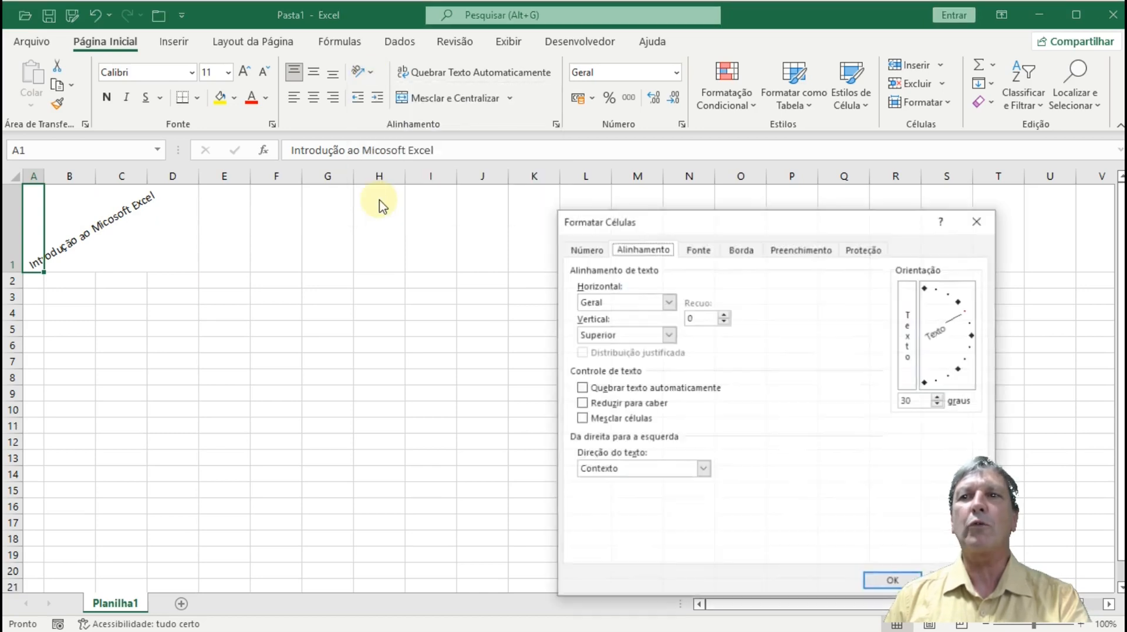
{"action": "left_click_drag", "start_coordinate": [975, 303], "coordinate": [972, 333]}
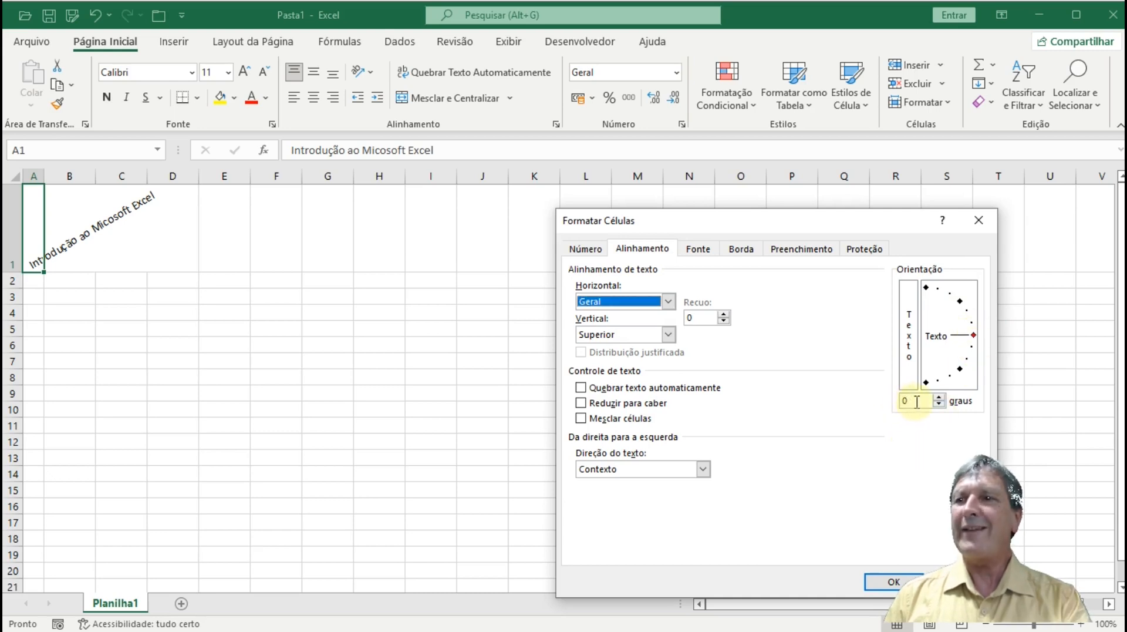
{"action": "left_click", "coordinate": [940, 398]}
{"action": "left_click", "coordinate": [940, 397]}
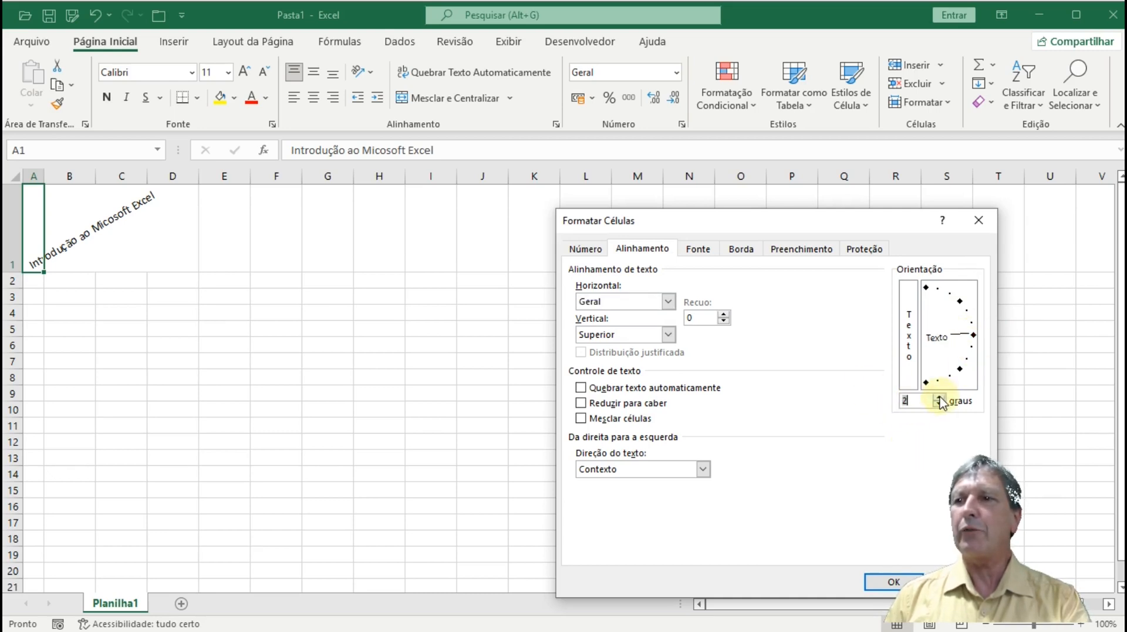
{"action": "left_click", "coordinate": [940, 398]}
{"action": "left_click", "coordinate": [939, 397]}
{"action": "left_click", "coordinate": [939, 398]}
{"action": "left_click", "coordinate": [939, 398]}
{"action": "left_click", "coordinate": [939, 397]}
{"action": "left_click", "coordinate": [940, 398]}
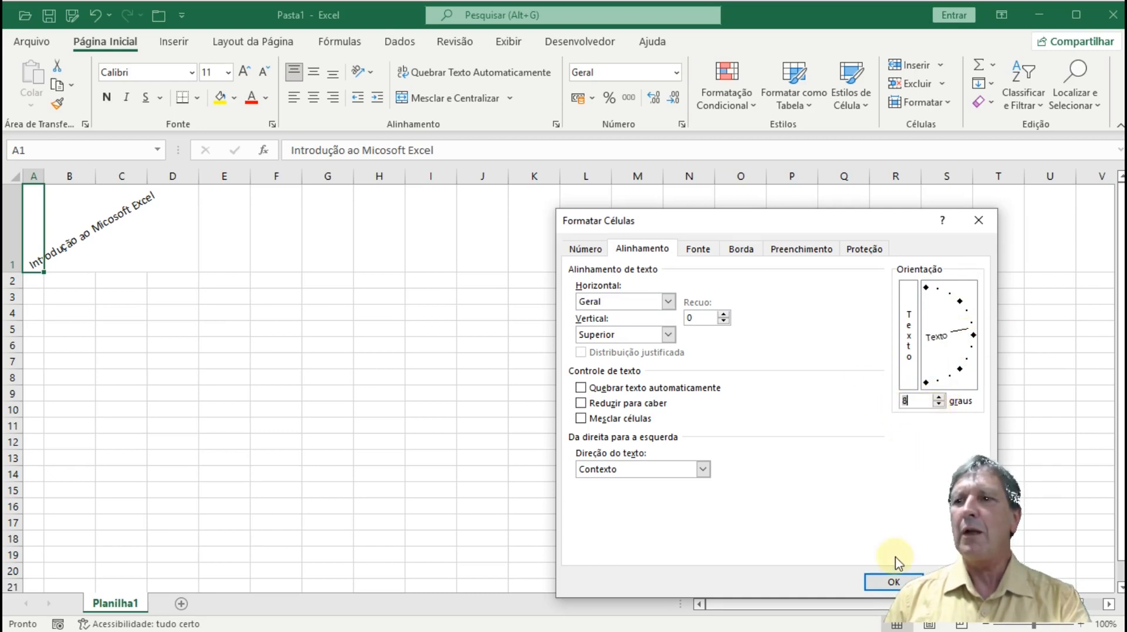
{"action": "left_click", "coordinate": [894, 581]}
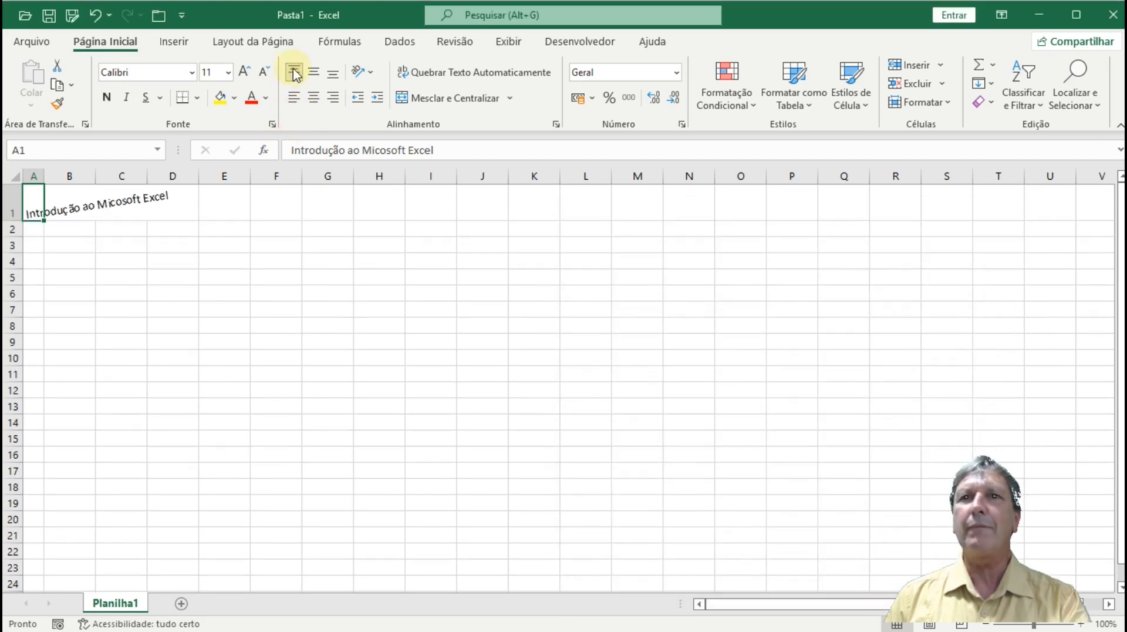
- Undo the two rotation changes and auto-fit column A to the horizontal title
{"action": "left_click", "coordinate": [97, 16]}
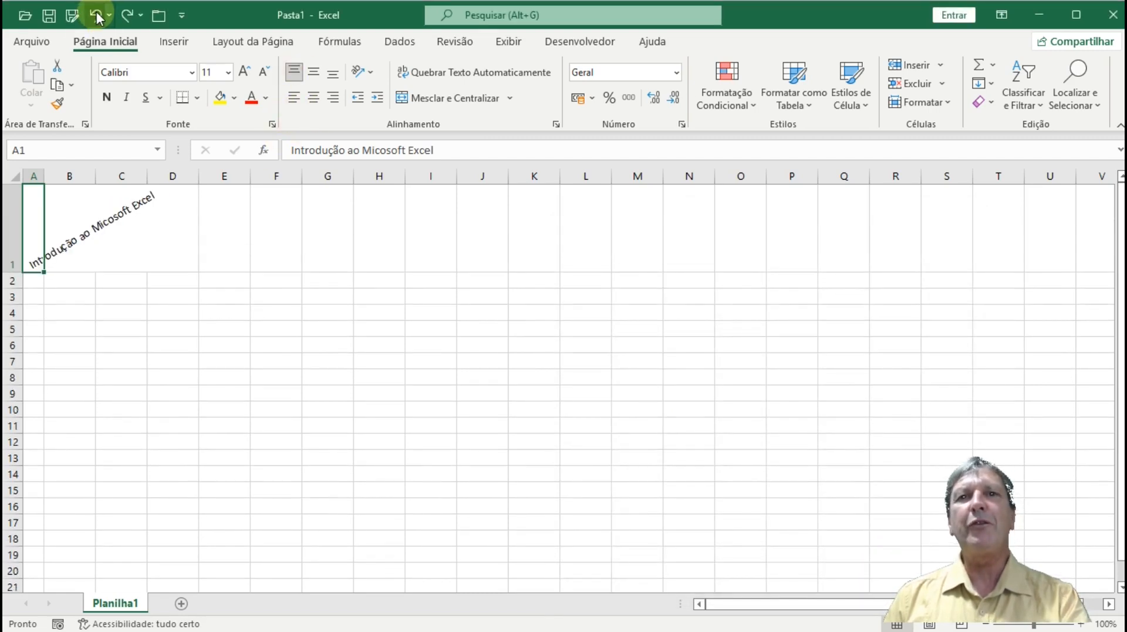
{"action": "left_click", "coordinate": [96, 16]}
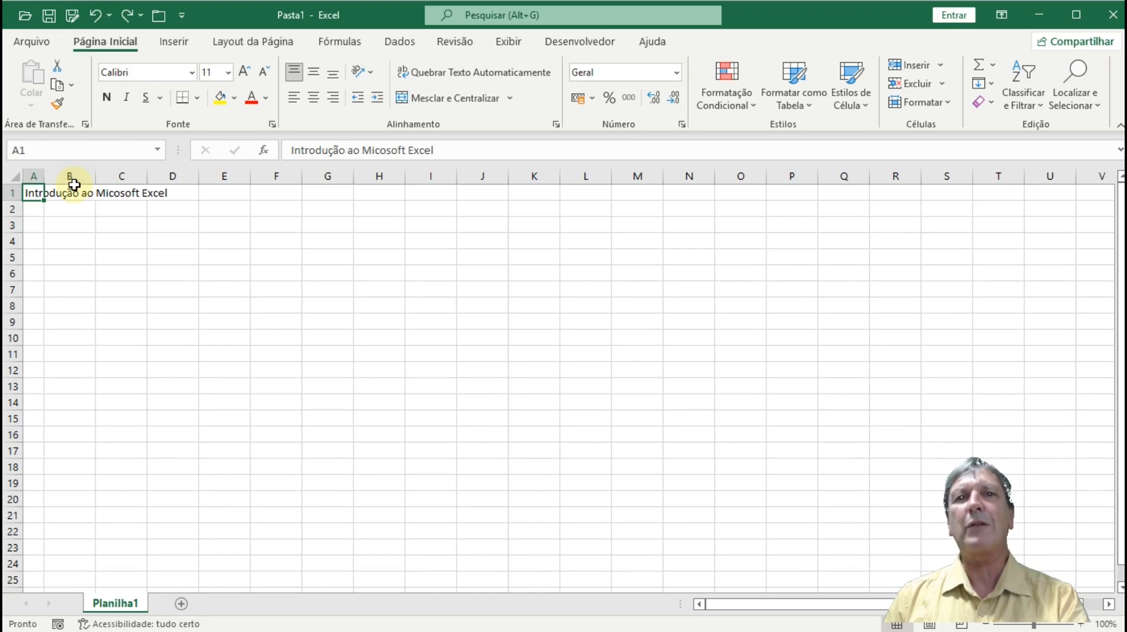
{"action": "left_click_drag", "start_coordinate": [44, 177], "coordinate": [40, 176]}
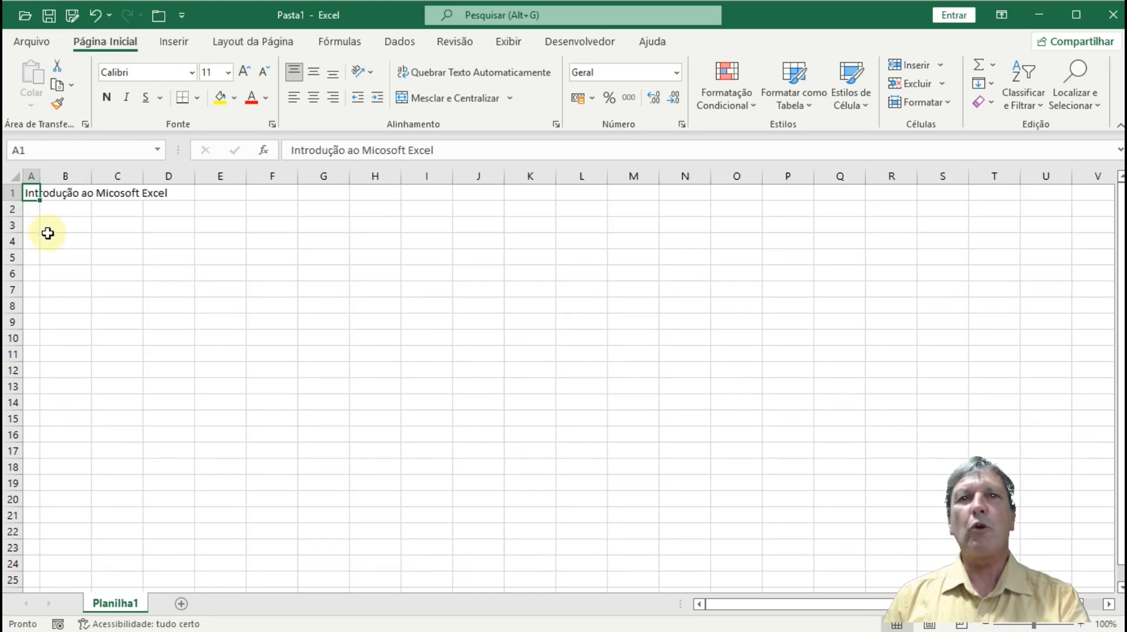
{"action": "double_click", "coordinate": [41, 177]}
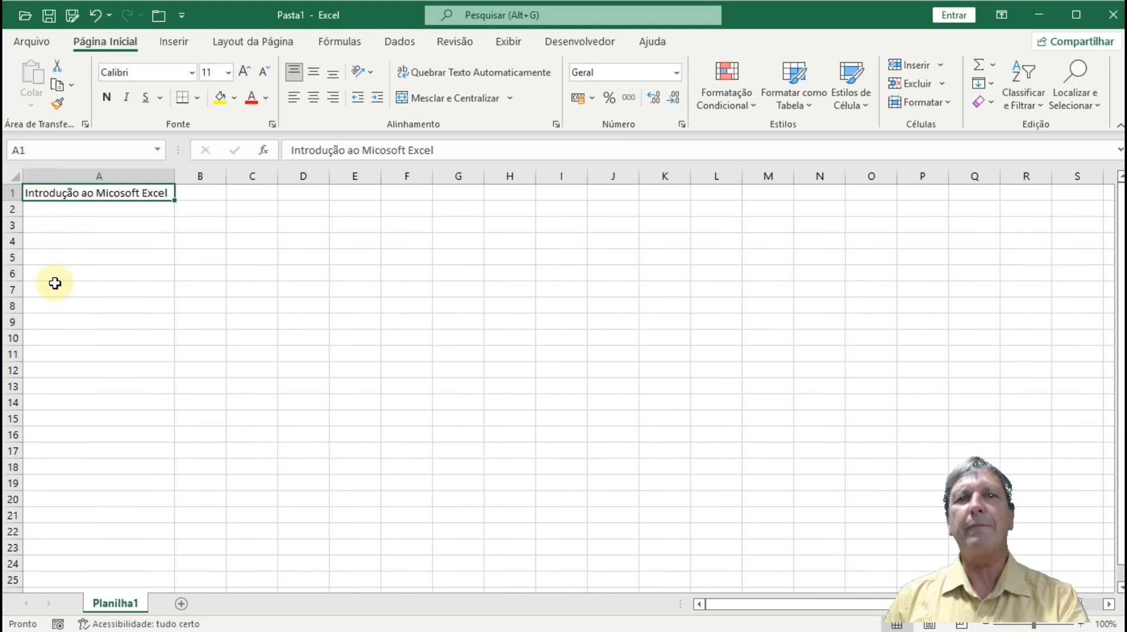
- Enter 'Formatar H20 ou E=mc2' in cell A2
{"action": "left_click", "coordinate": [45, 211]}
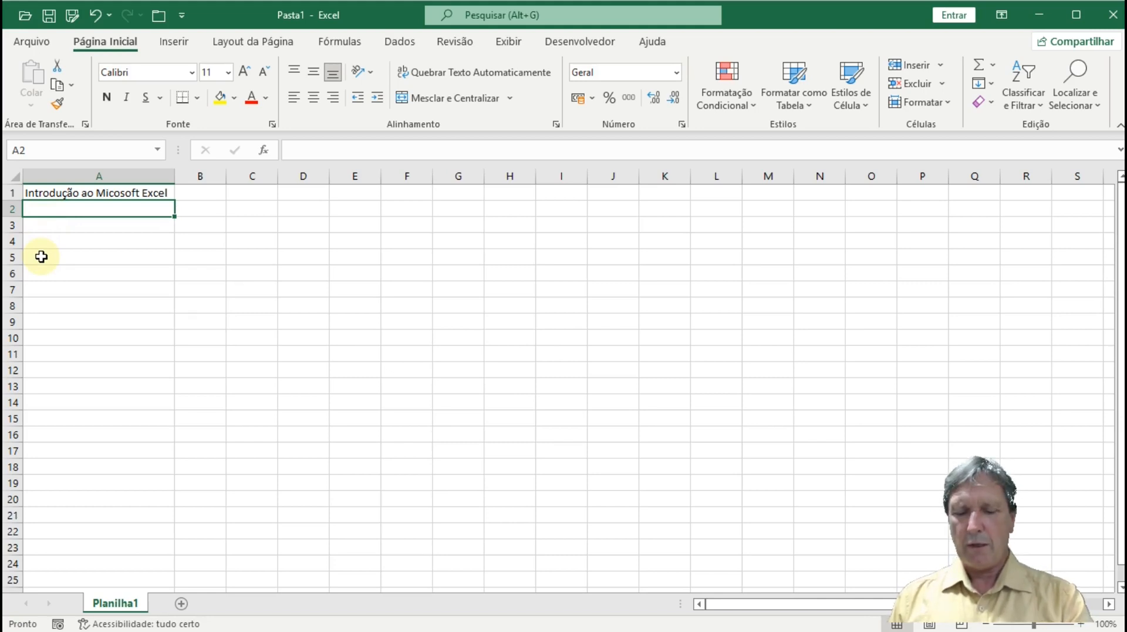
{"action": "type", "text": "Formatar H2"}
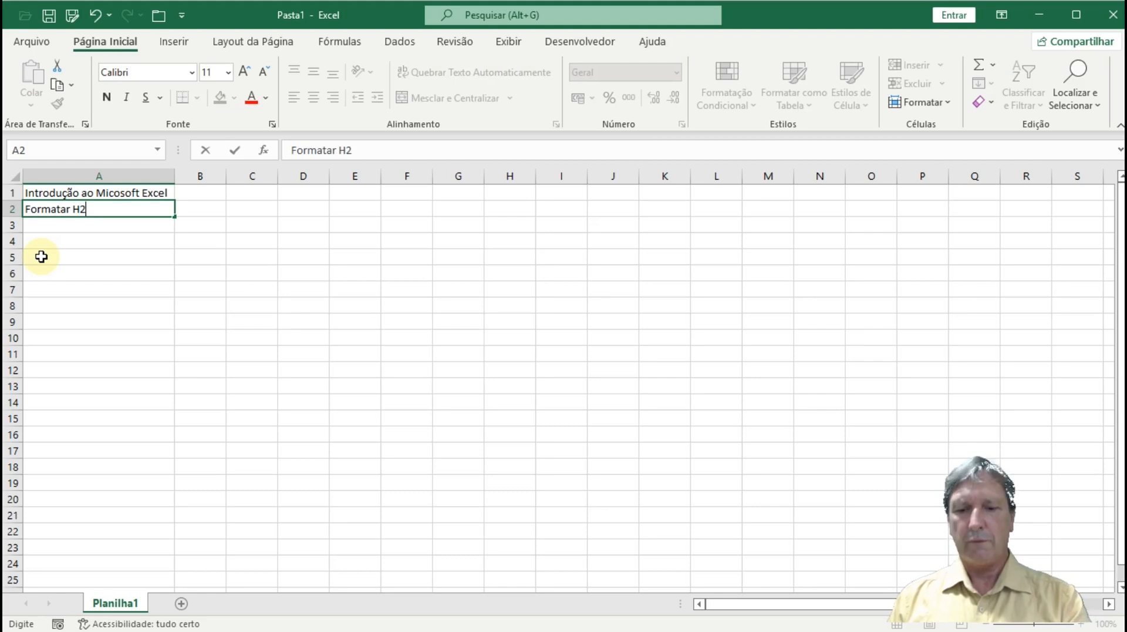
{"action": "type", "text": "0 ou E"}
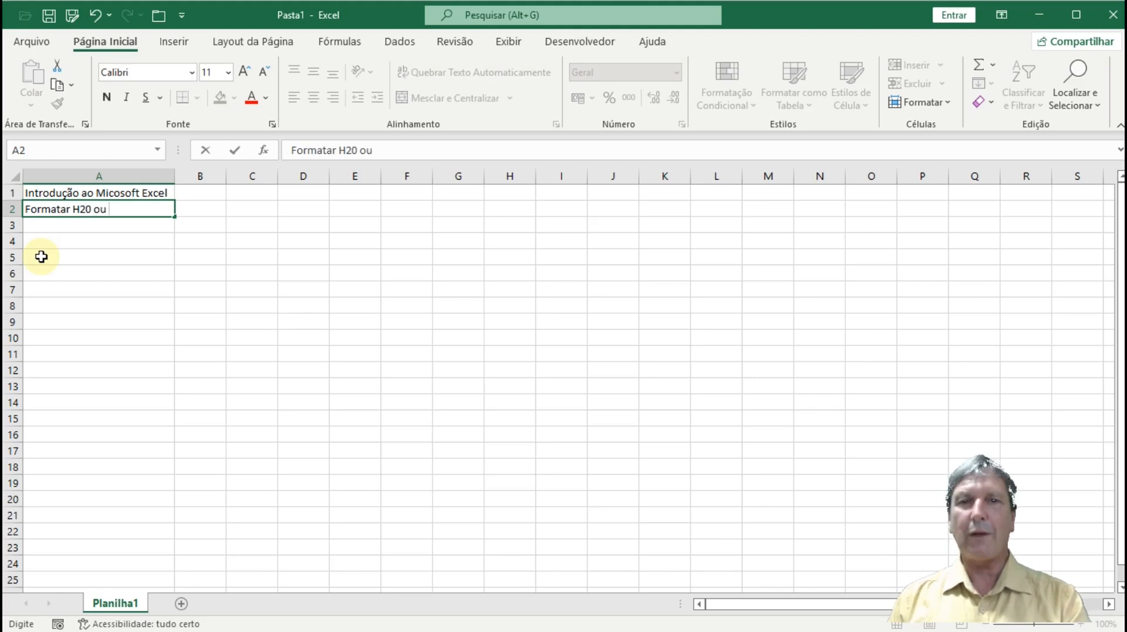
{"action": "type", "text": "=mc2"}
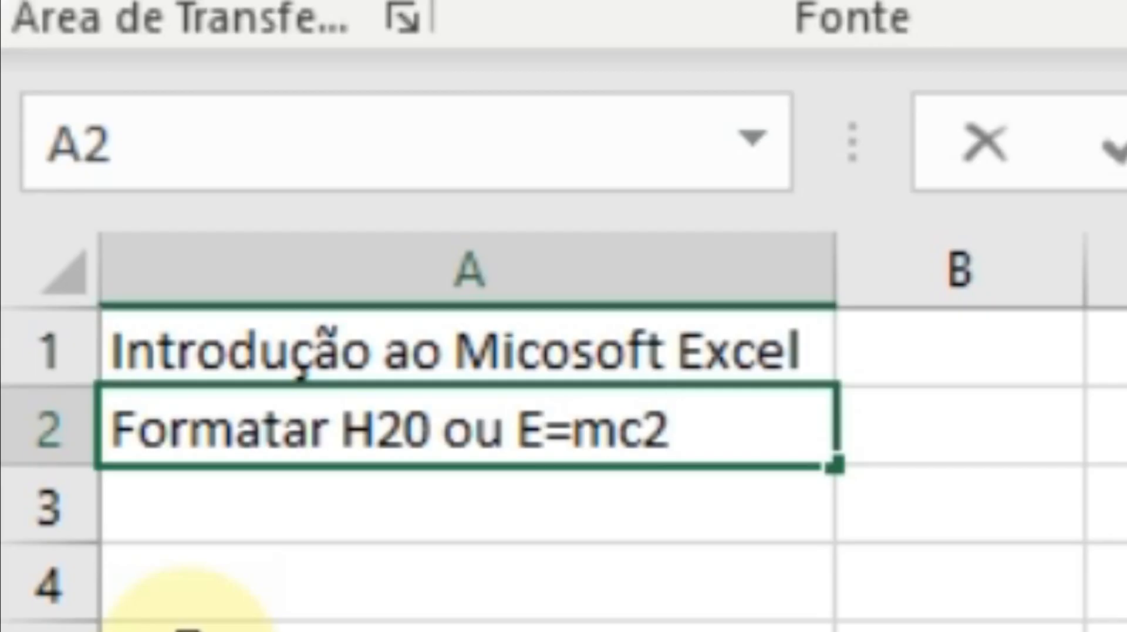
{"action": "left_click", "coordinate": [262, 581]}
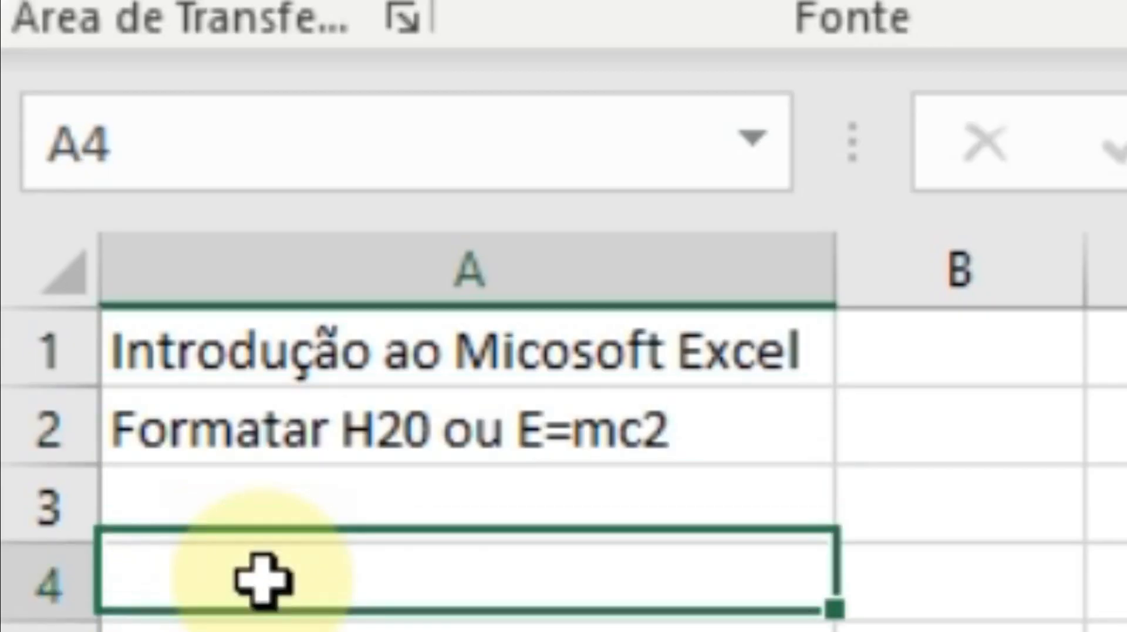
- Reopen cell A2 for editing, ending in F2 edit mode
{"action": "left_click", "coordinate": [382, 433]}
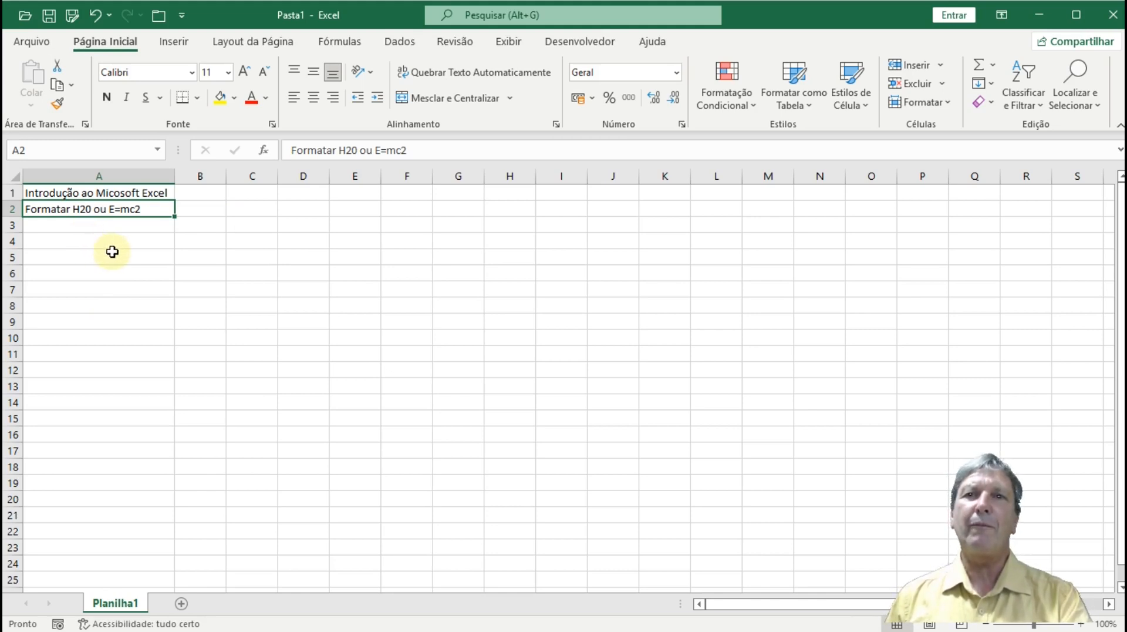
{"action": "left_click", "coordinate": [440, 142]}
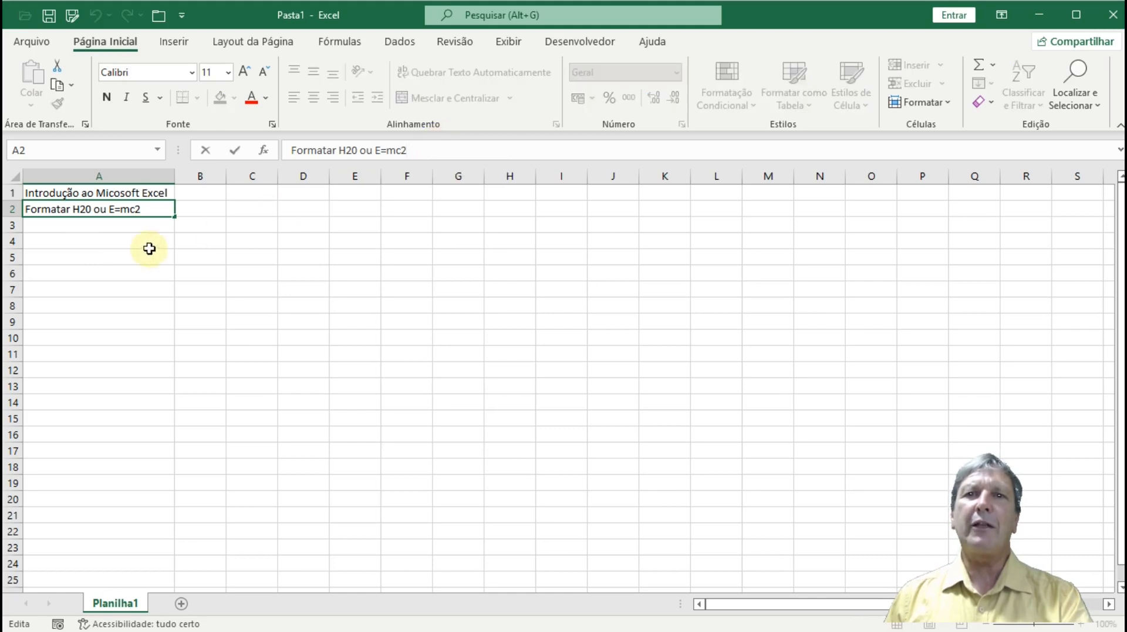
{"action": "left_click", "coordinate": [131, 229]}
{"action": "left_click", "coordinate": [132, 208]}
{"action": "double_click", "coordinate": [132, 208]}
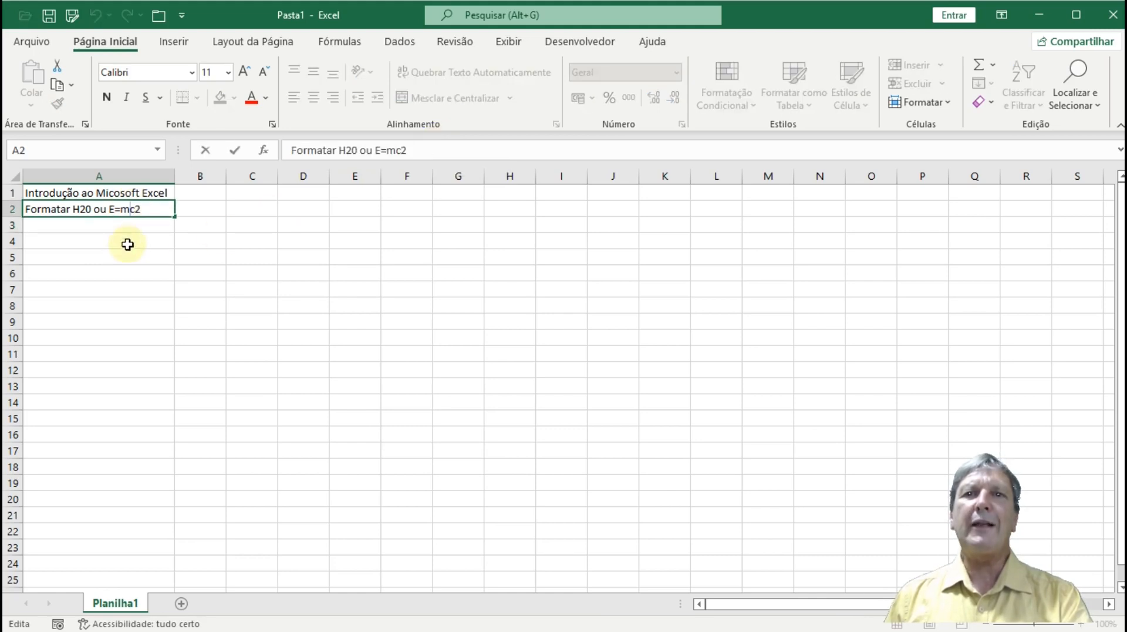
{"action": "left_click", "coordinate": [137, 239]}
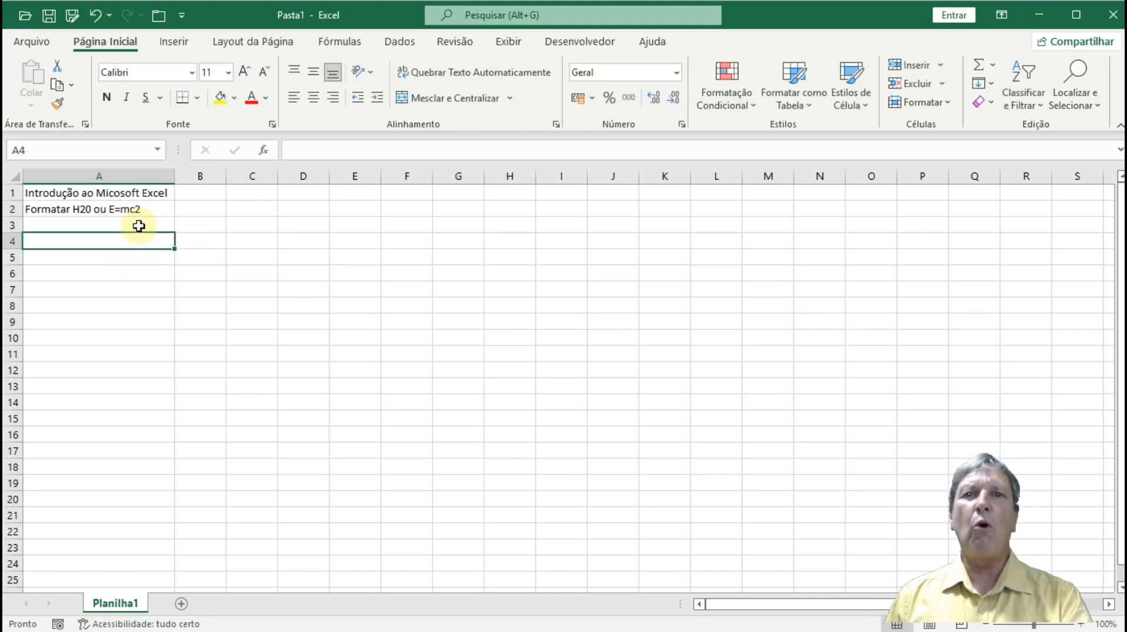
{"action": "left_click", "coordinate": [140, 224]}
{"action": "left_click", "coordinate": [143, 208]}
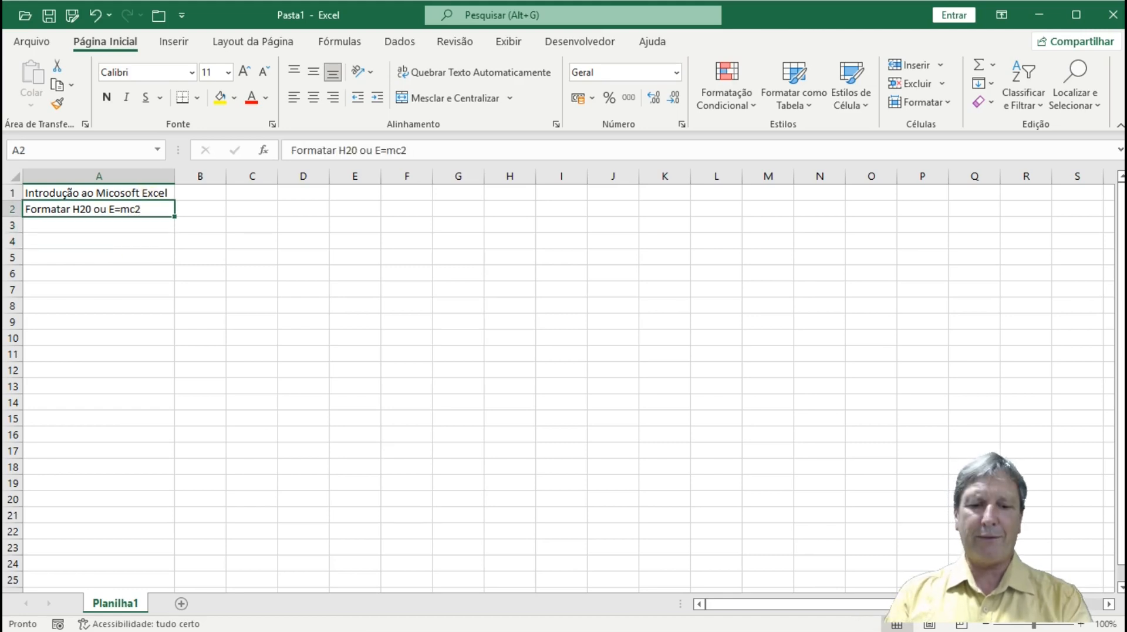
{"action": "key", "text": "F2"}
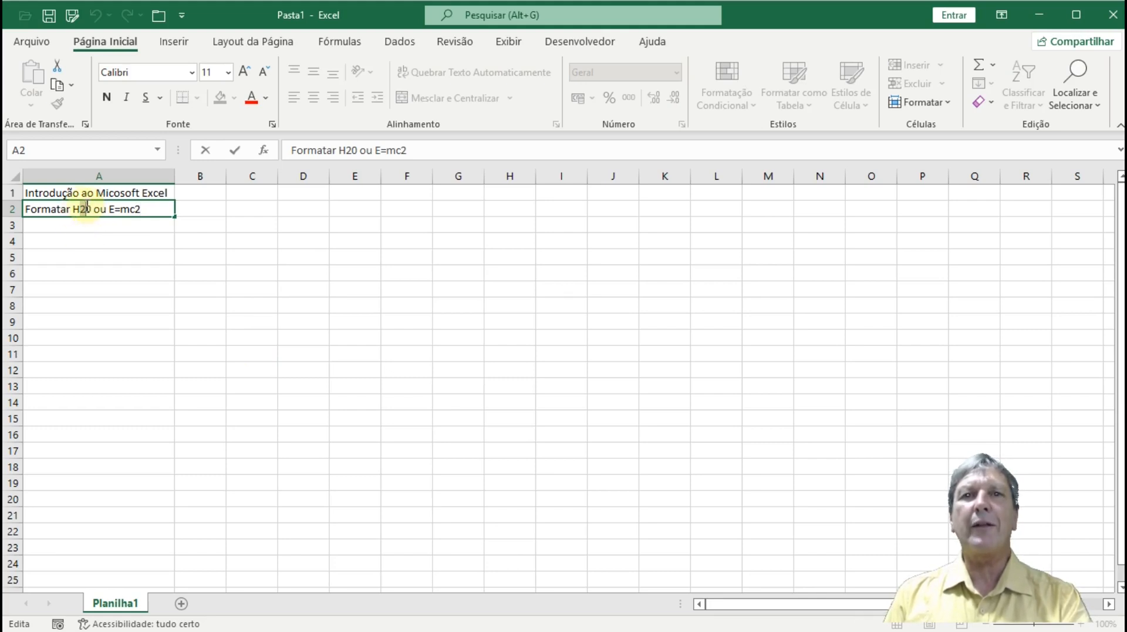
- Make the 2 in 'H20' a red, bold subscript through the Format Cells font settings
{"action": "left_click_drag", "start_coordinate": [86, 208], "coordinate": [81, 209]}
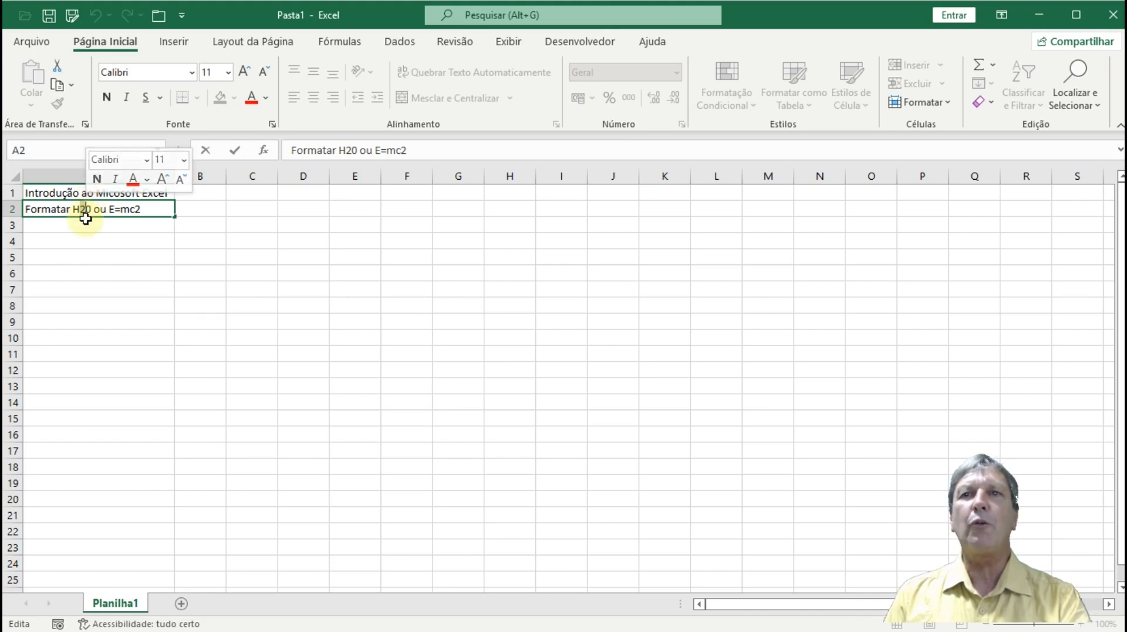
{"action": "left_click", "coordinate": [272, 124]}
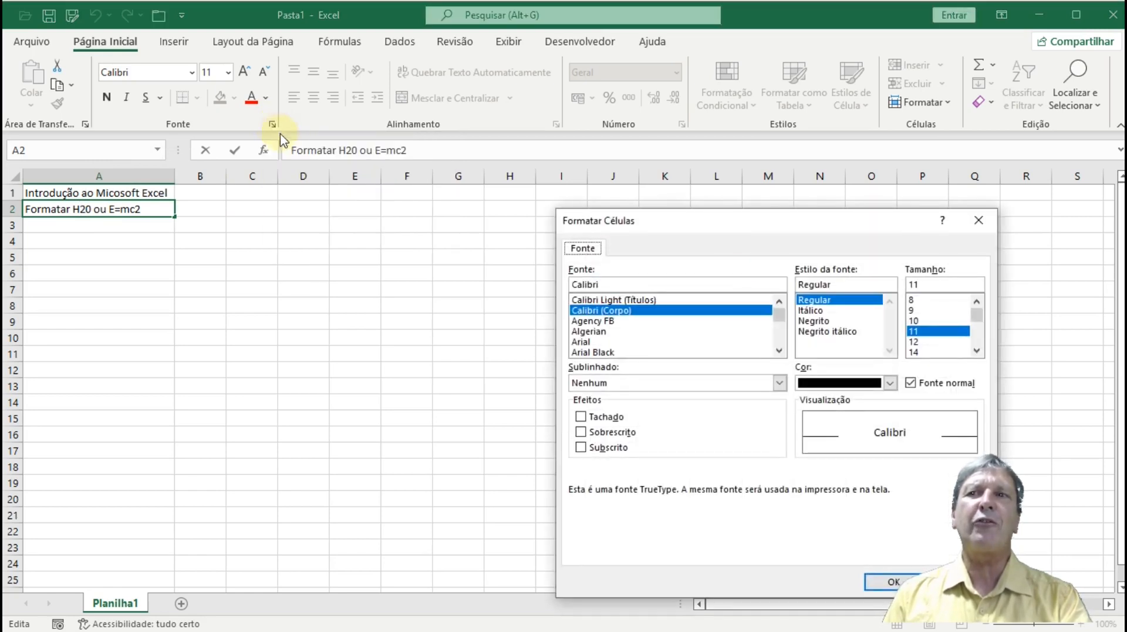
{"action": "left_click_drag", "start_coordinate": [667, 227], "coordinate": [351, 201]}
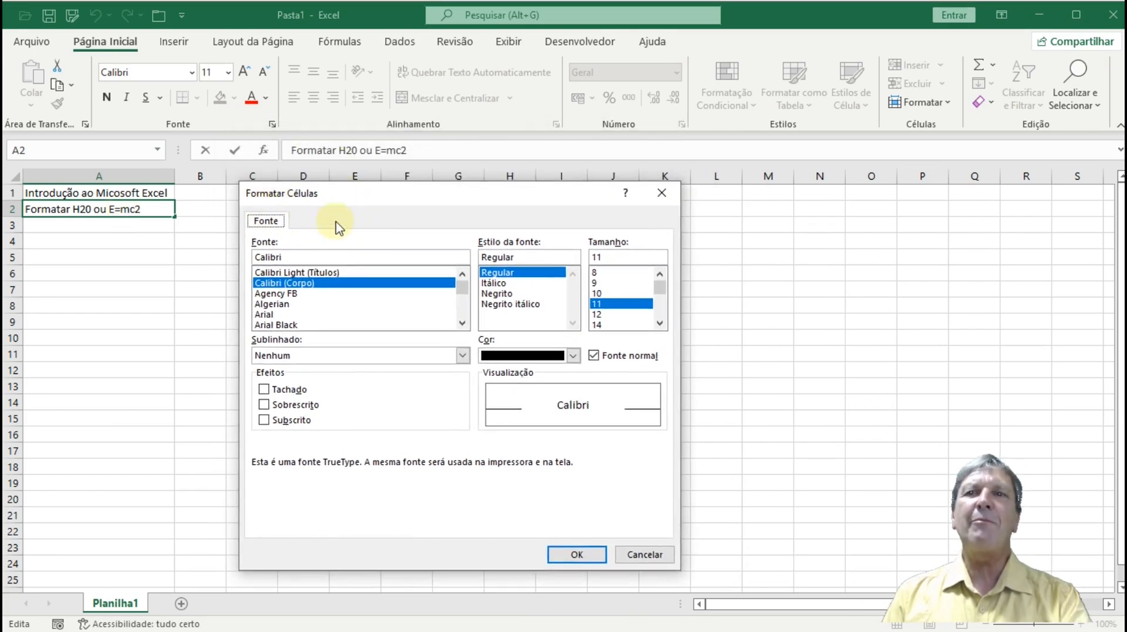
{"action": "left_click", "coordinate": [264, 420]}
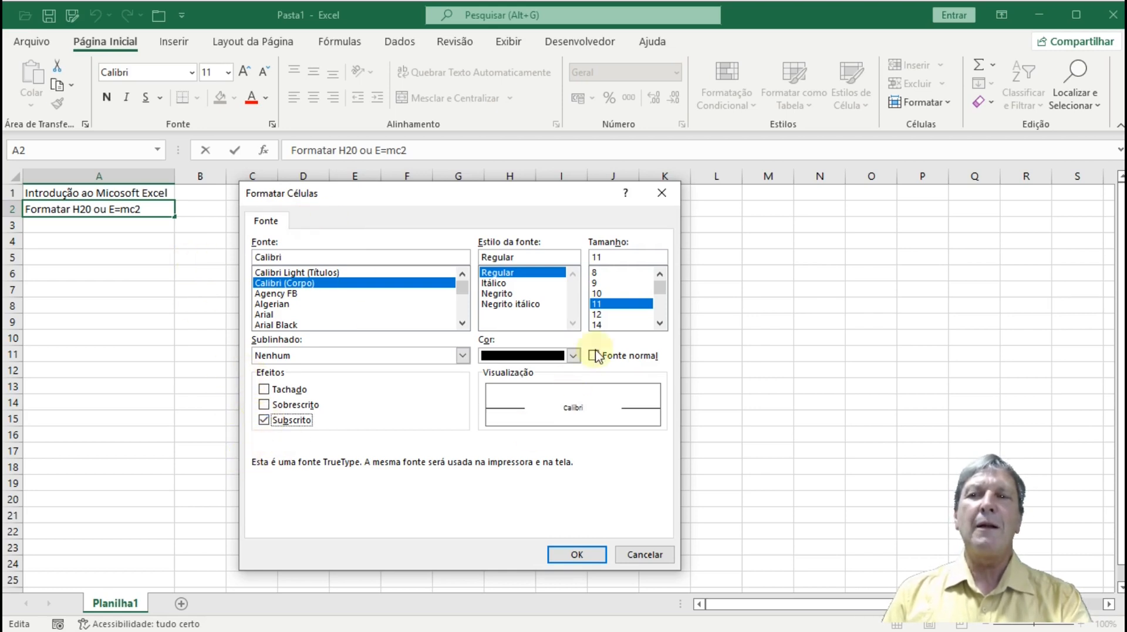
{"action": "left_click", "coordinate": [574, 356]}
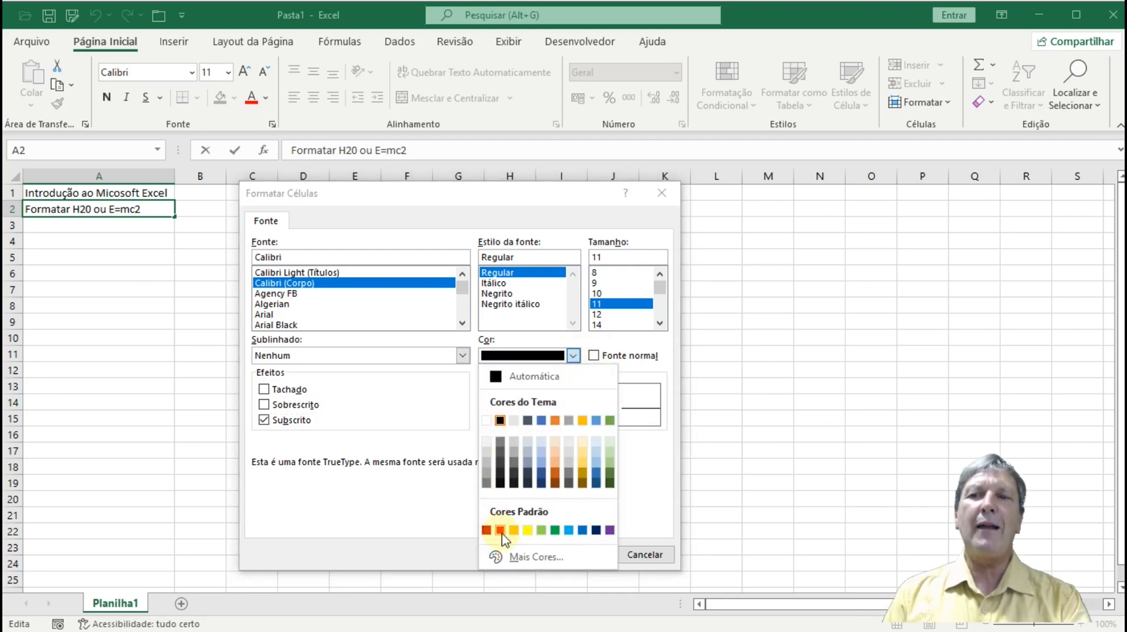
{"action": "left_click", "coordinate": [501, 531]}
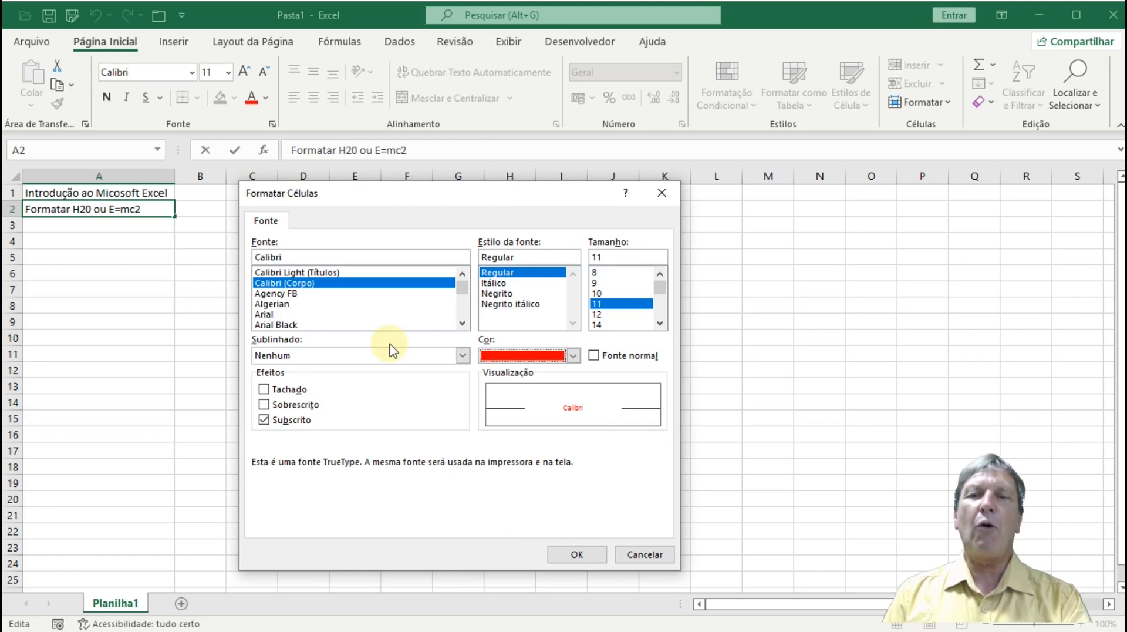
{"action": "left_click", "coordinate": [502, 294]}
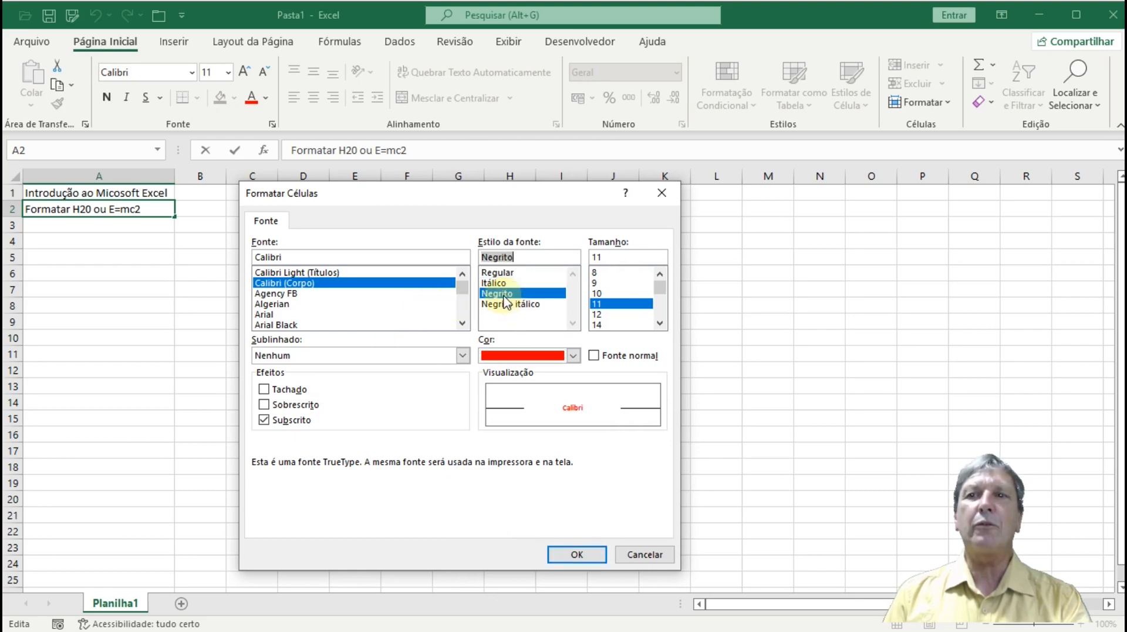
{"action": "left_click", "coordinate": [575, 554]}
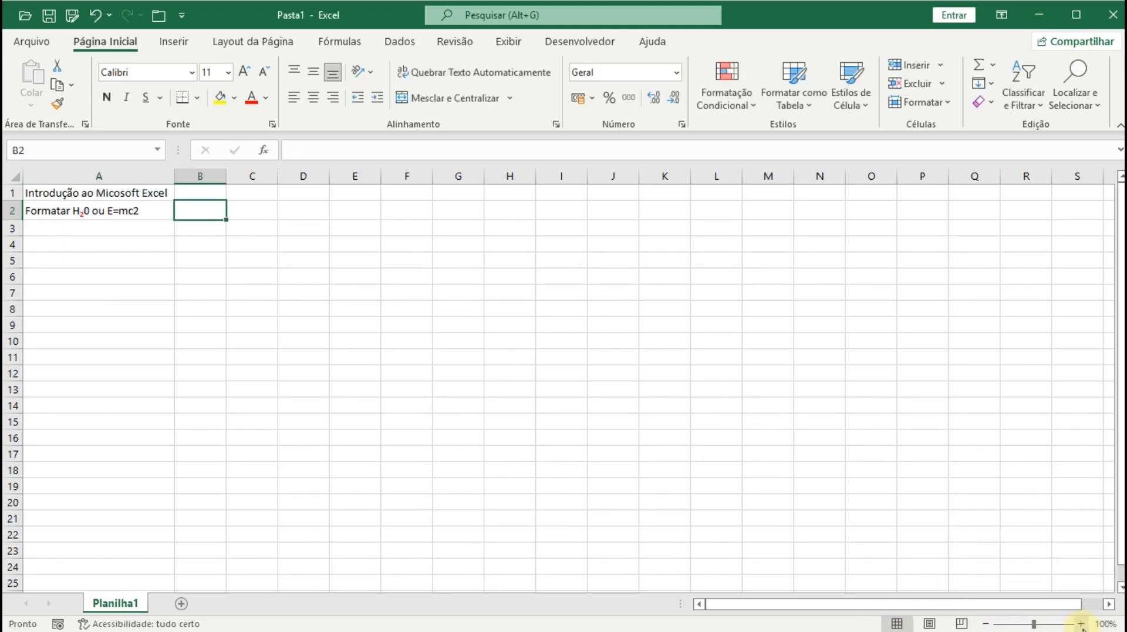
- Zoom to 140% and select the final 2 of E=mc2 in cell A2
{"action": "left_click", "coordinate": [1081, 624]}
{"action": "left_click", "coordinate": [1081, 624]}
{"action": "left_click", "coordinate": [1081, 624]}
{"action": "left_click", "coordinate": [1081, 624]}
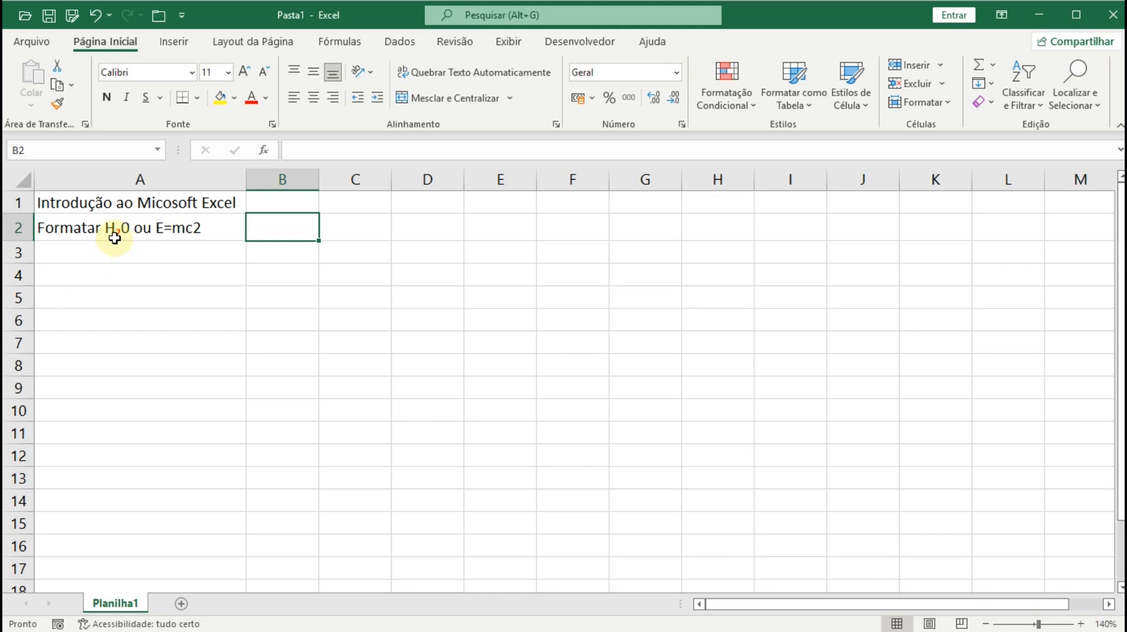
{"action": "left_click", "coordinate": [193, 230]}
{"action": "double_click", "coordinate": [192, 230]}
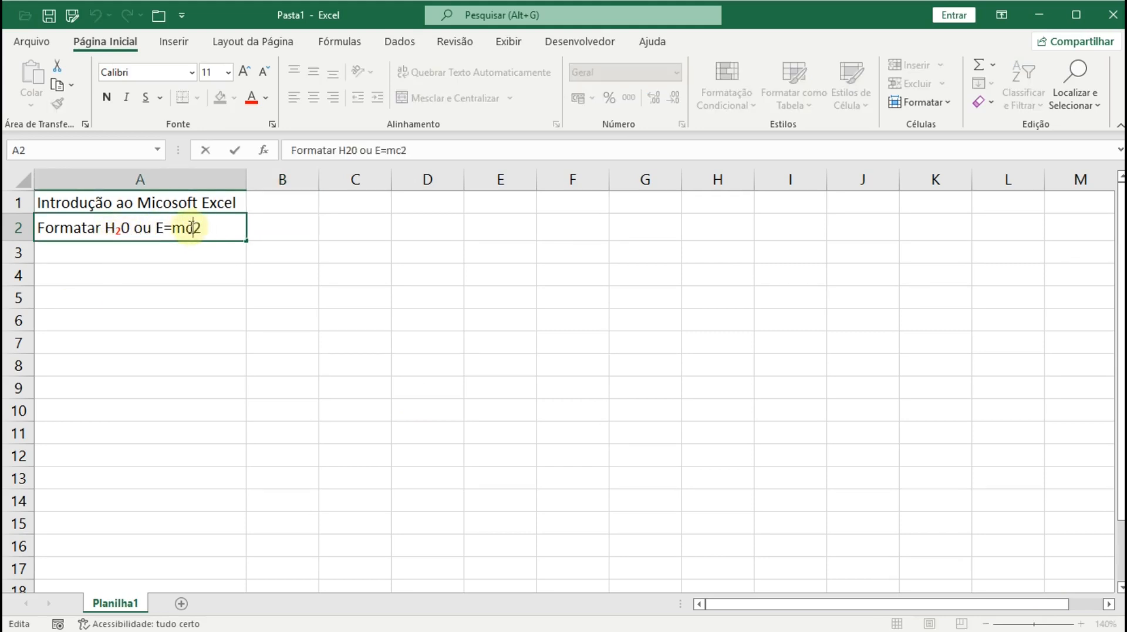
{"action": "left_click_drag", "start_coordinate": [197, 225], "coordinate": [205, 228]}
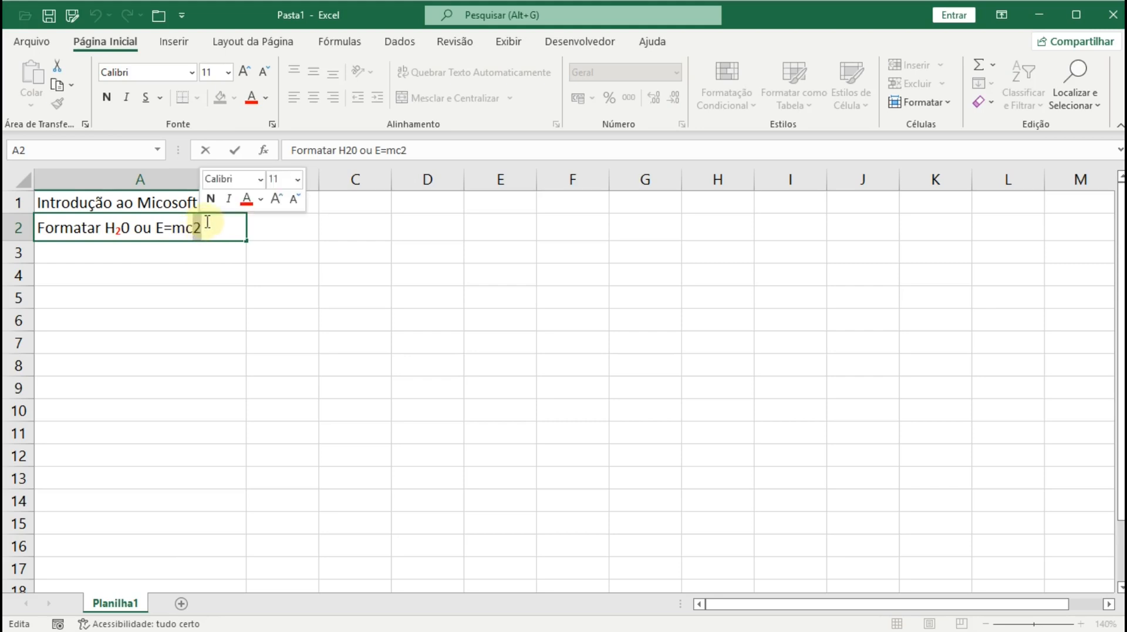
- Format the selected 2 as a bold, blue superscript in the Fonte dialog
{"action": "left_click", "coordinate": [273, 124]}
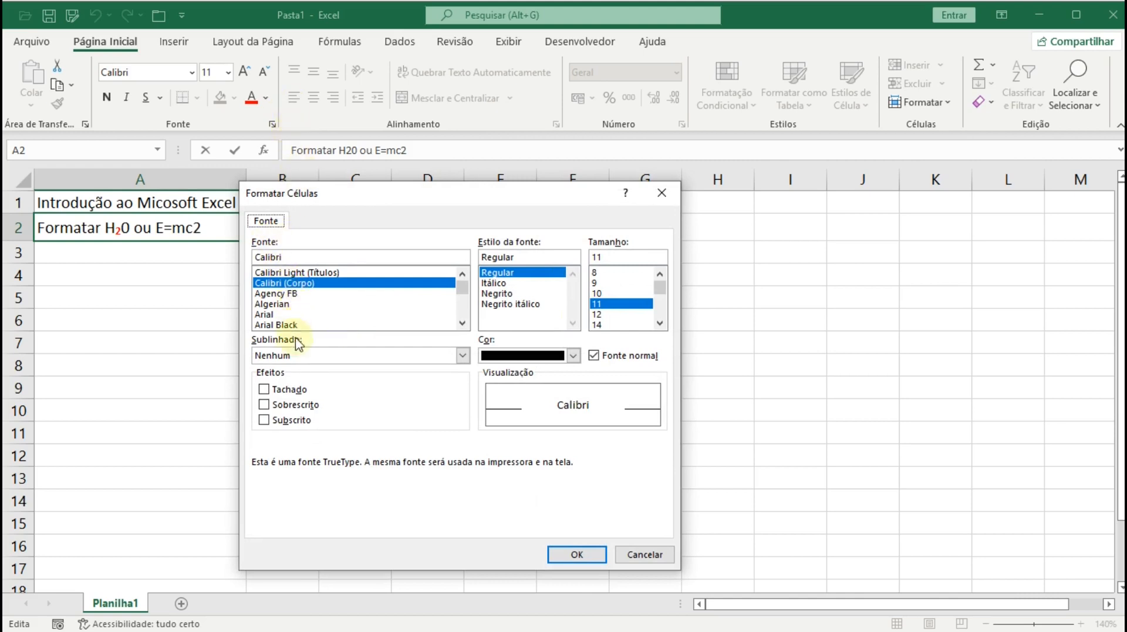
{"action": "left_click", "coordinate": [264, 405]}
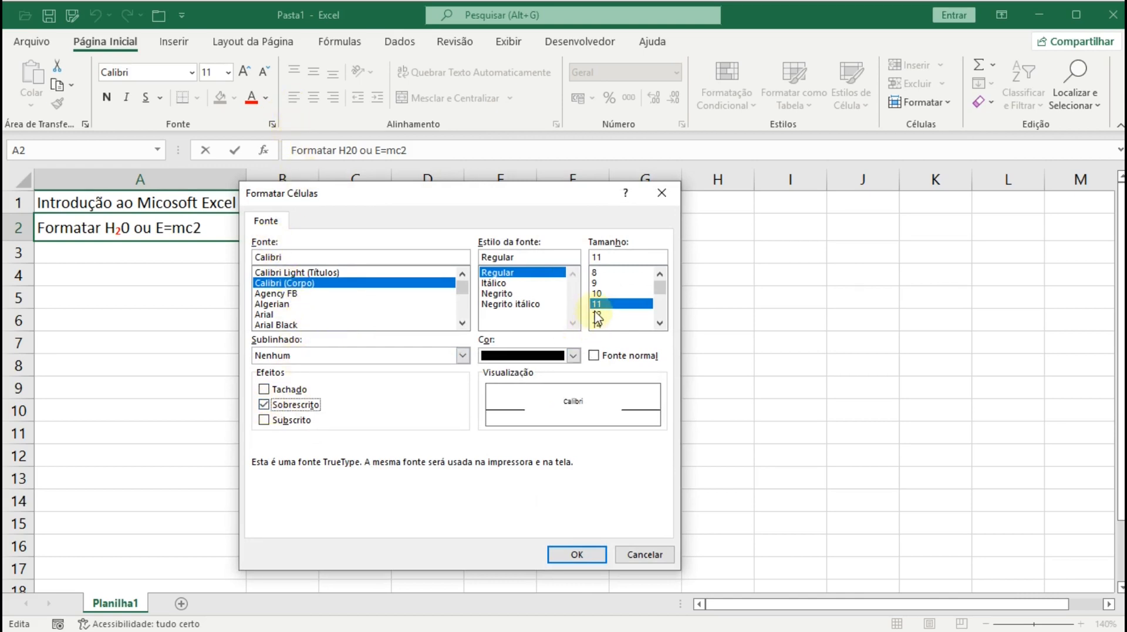
{"action": "left_click", "coordinate": [573, 356]}
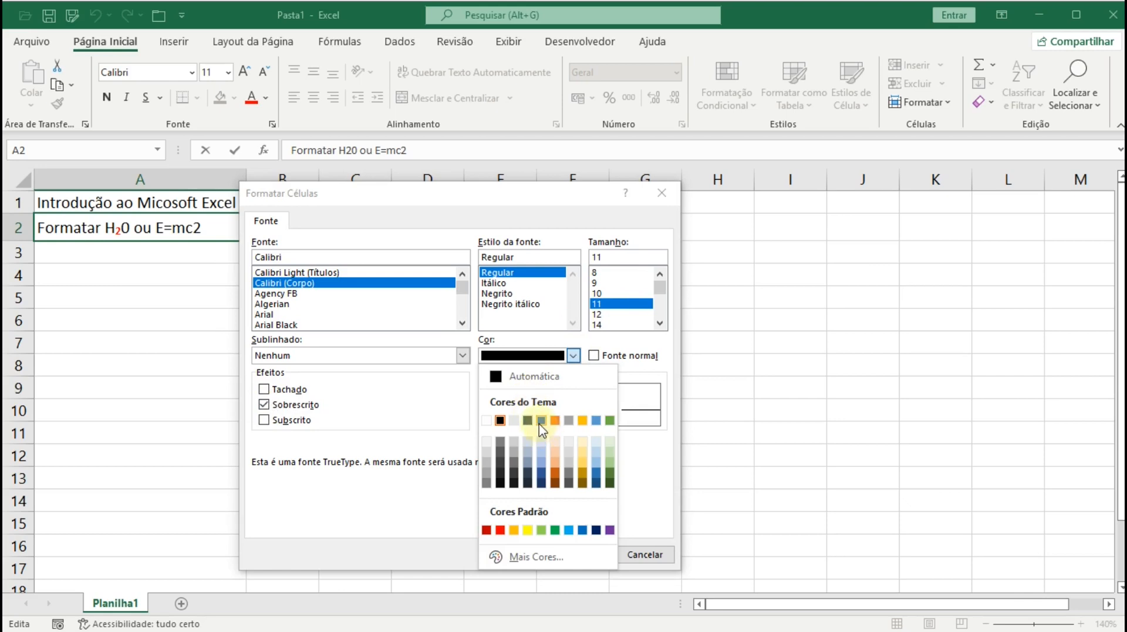
{"action": "left_click", "coordinate": [558, 418]}
{"action": "left_click", "coordinate": [496, 294]}
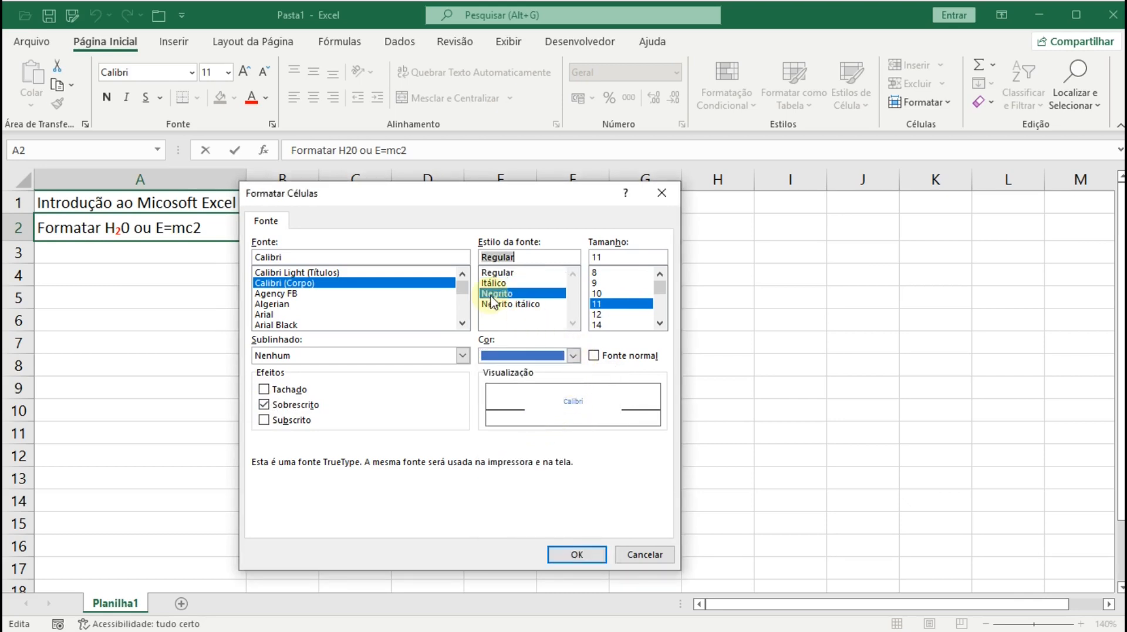
{"action": "left_click", "coordinate": [577, 555]}
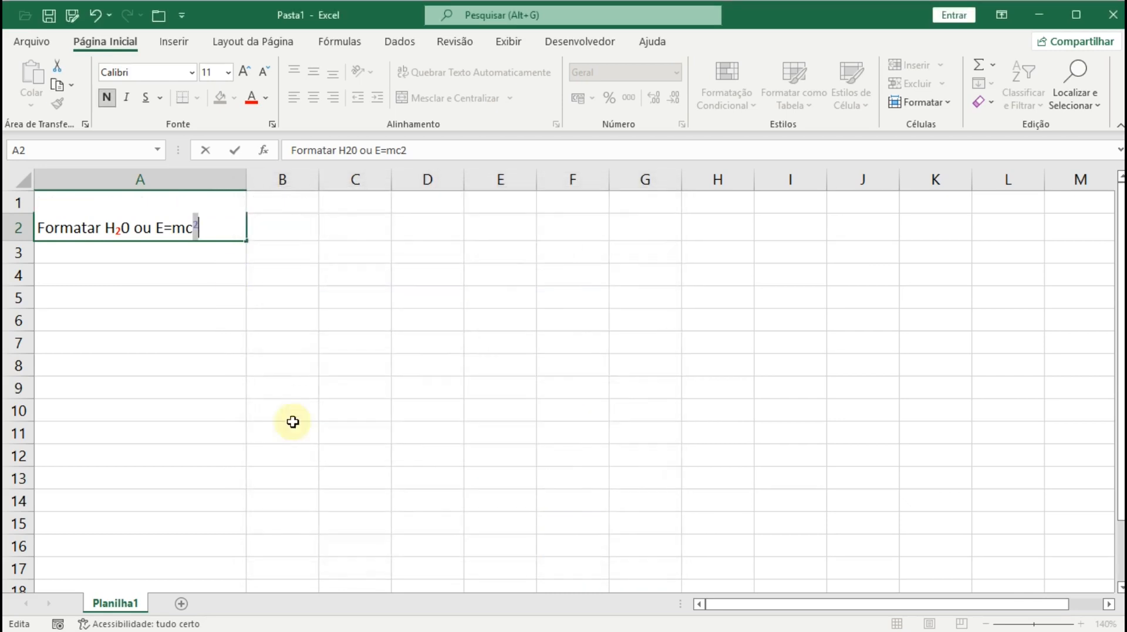
{"action": "left_click", "coordinate": [189, 259]}
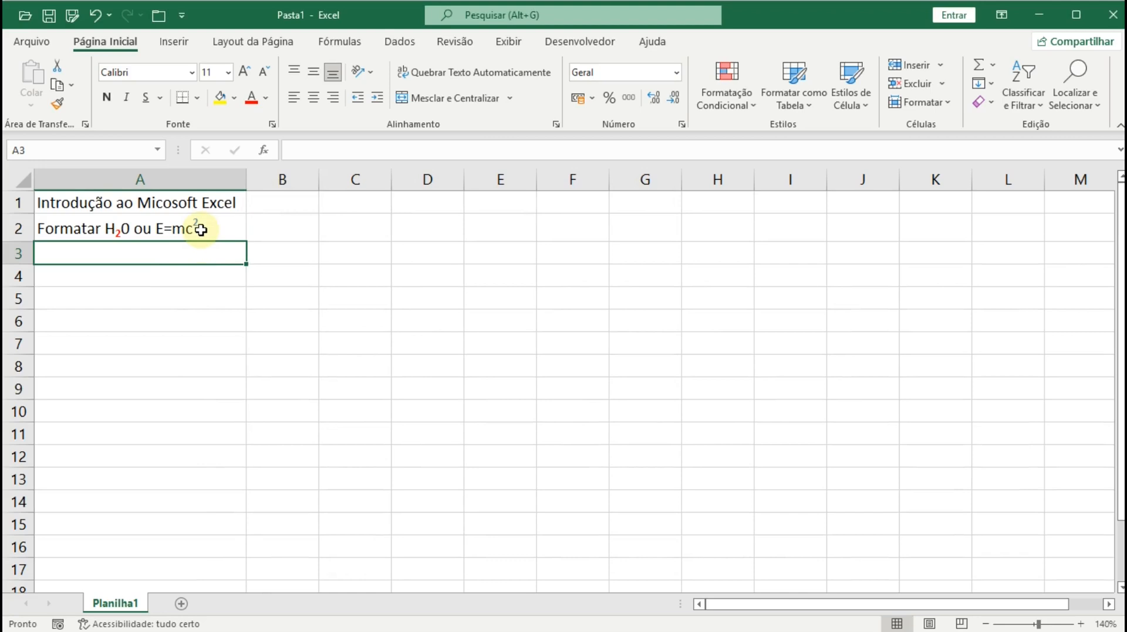
- Make the word Formatar in cell A2 bold with green text
{"action": "left_click", "coordinate": [63, 232]}
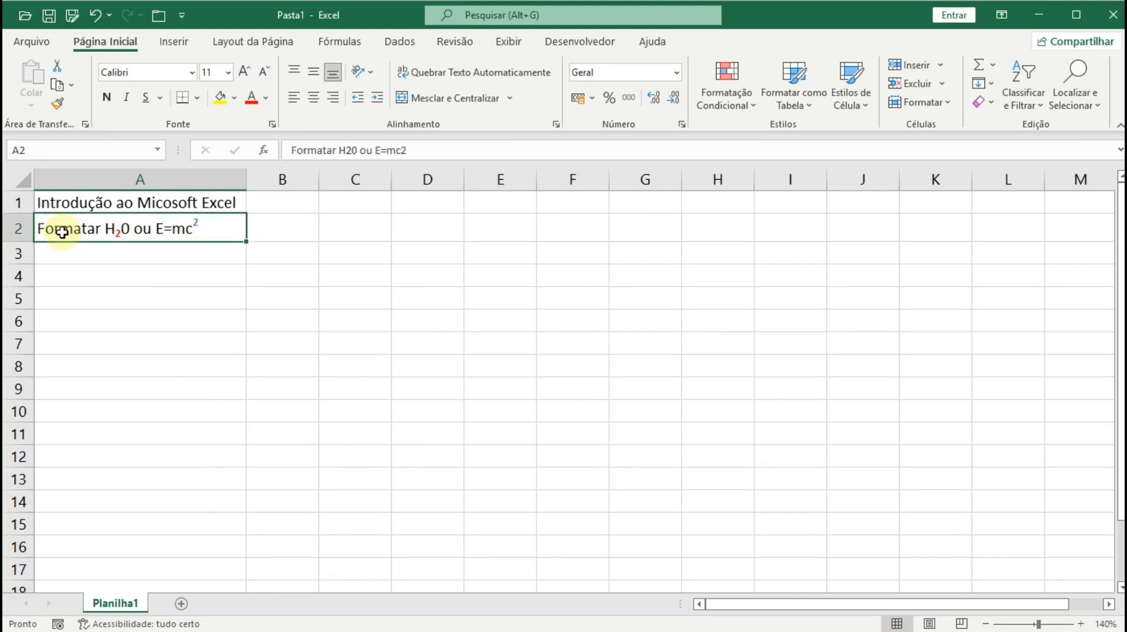
{"action": "double_click", "coordinate": [62, 232]}
{"action": "double_click", "coordinate": [63, 232]}
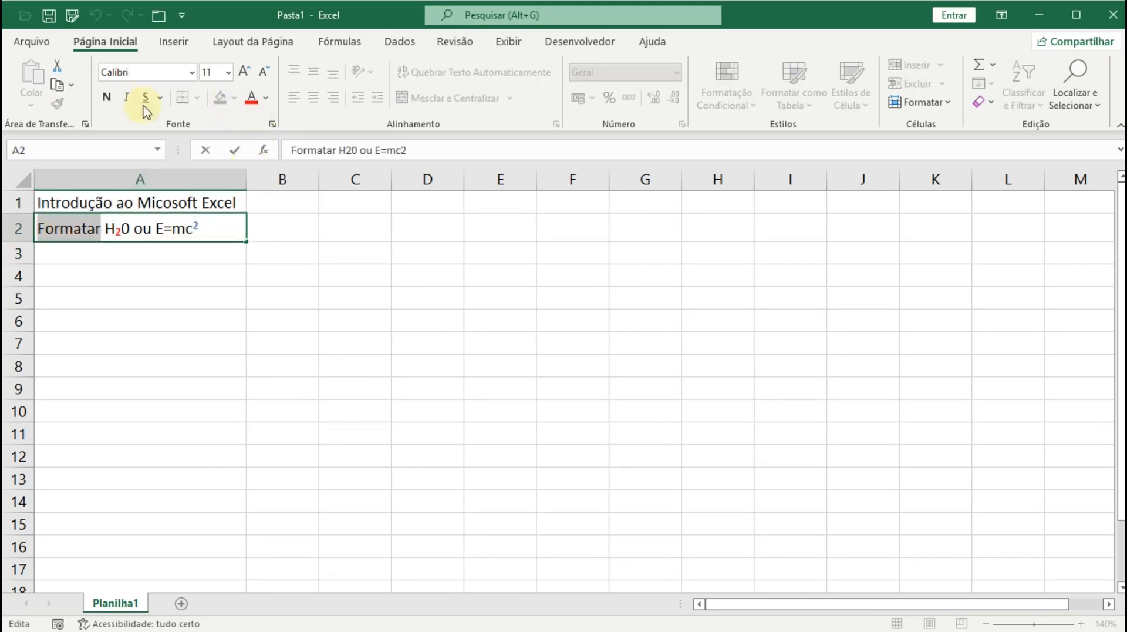
{"action": "left_click", "coordinate": [106, 97]}
{"action": "left_click", "coordinate": [252, 98]}
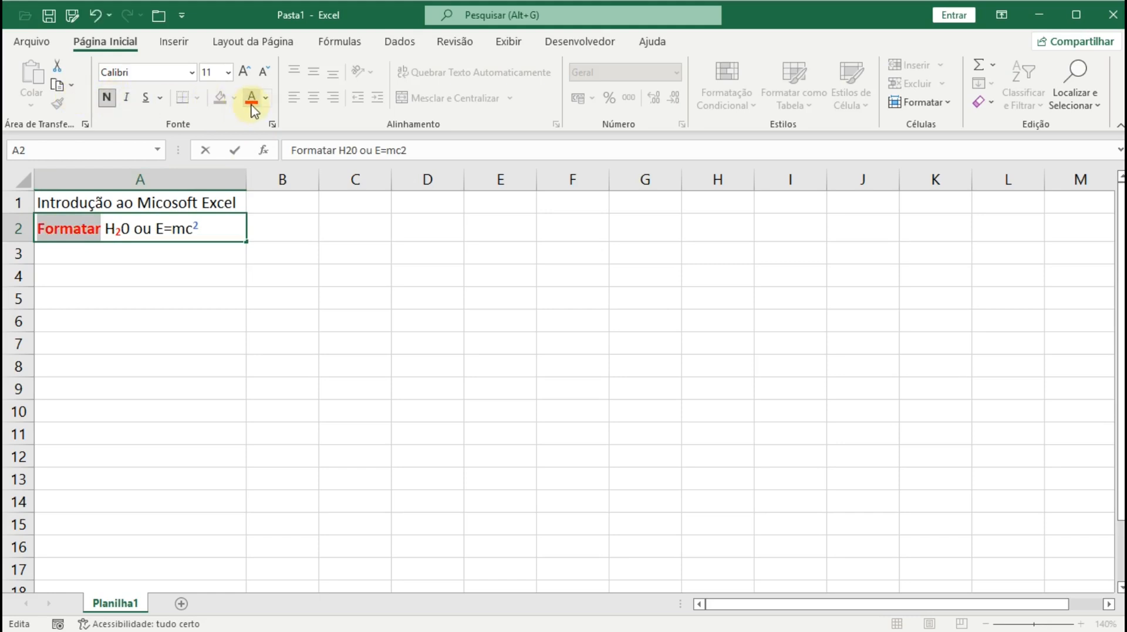
{"action": "left_click", "coordinate": [266, 98]}
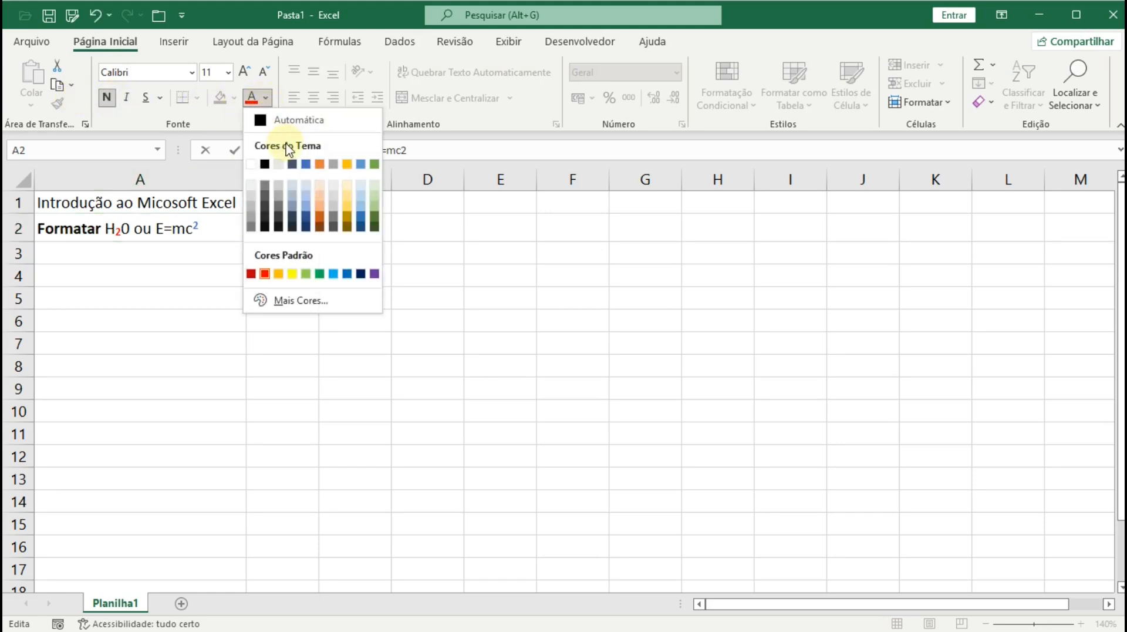
{"action": "left_click", "coordinate": [374, 219]}
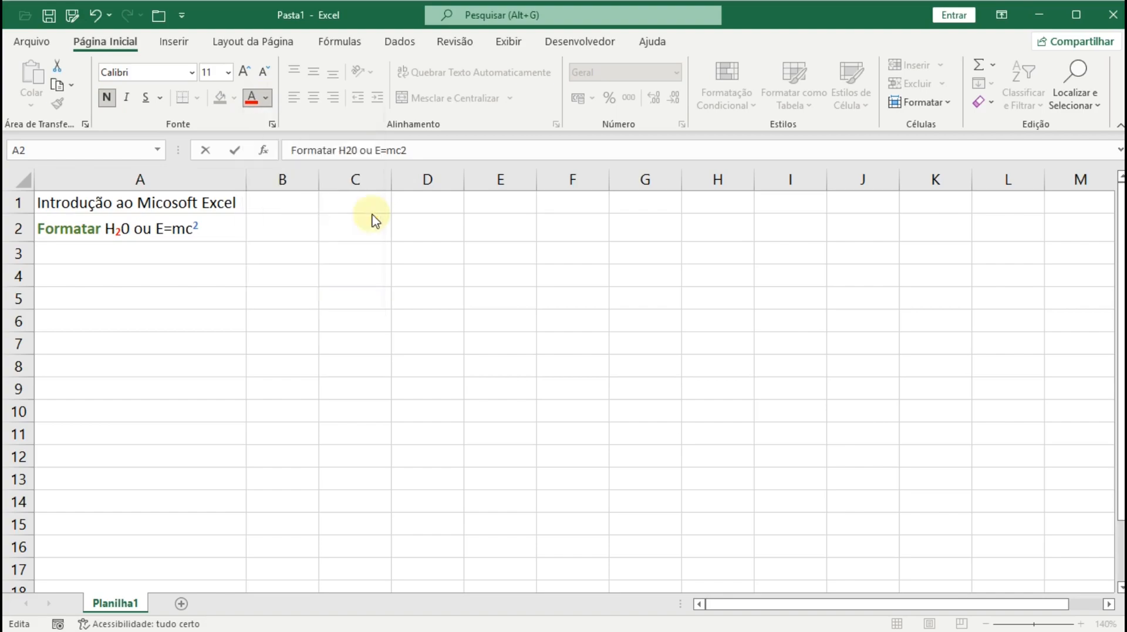
{"action": "left_click", "coordinate": [189, 295]}
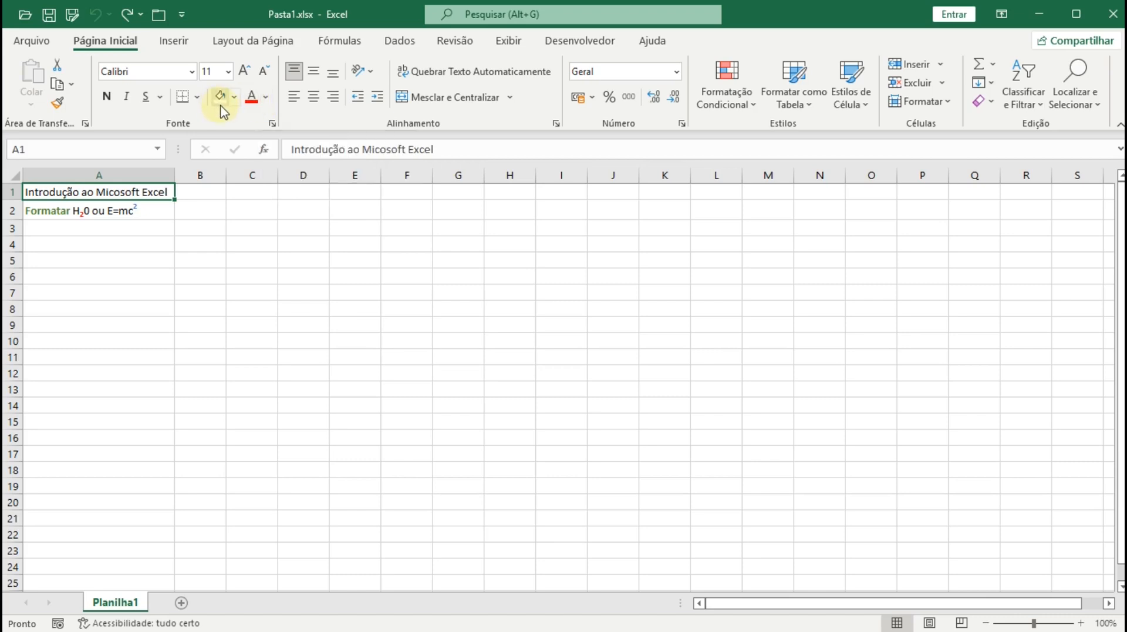
{"action": "left_click", "coordinate": [236, 98]}
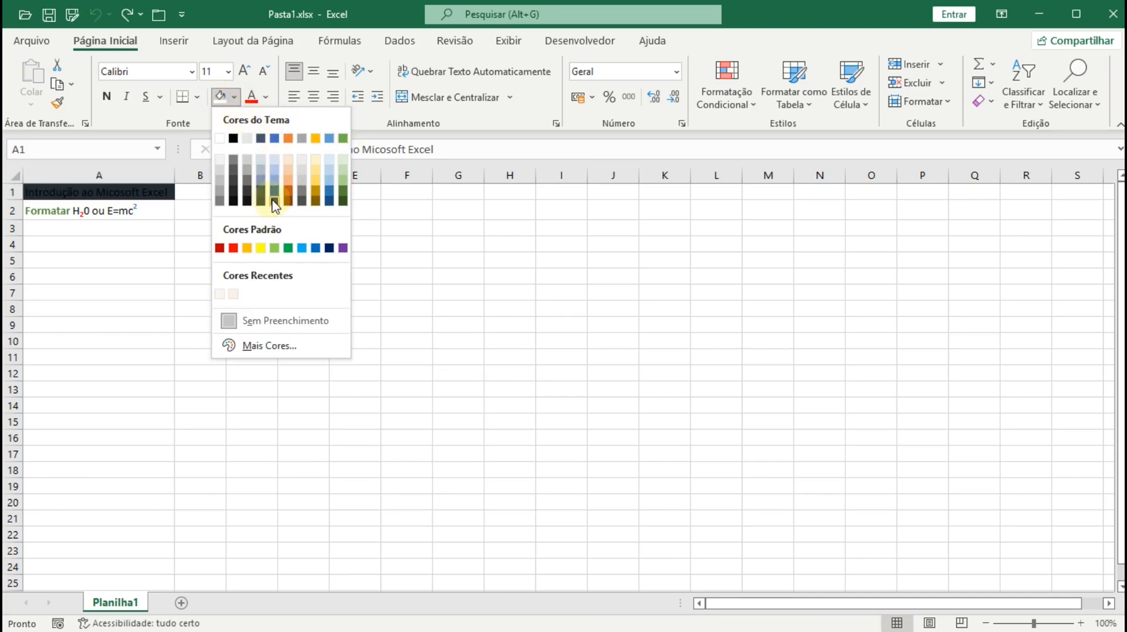
{"action": "left_click", "coordinate": [270, 346]}
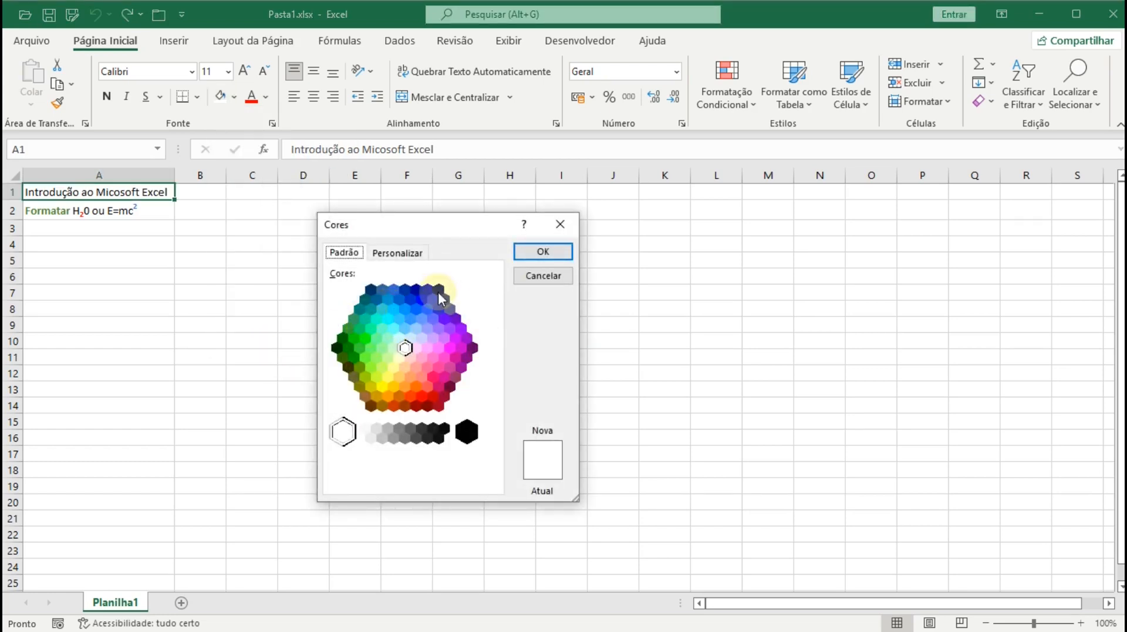
{"action": "left_click", "coordinate": [365, 339]}
{"action": "left_click", "coordinate": [400, 258]}
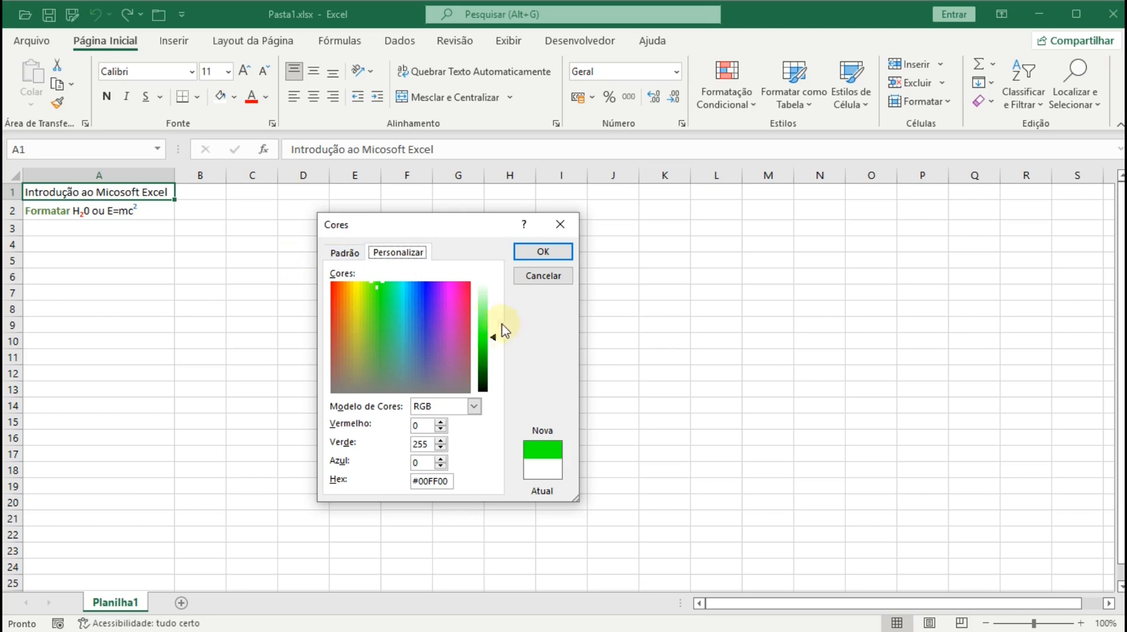
{"action": "left_click_drag", "start_coordinate": [496, 340], "coordinate": [495, 300]}
{"action": "left_click", "coordinate": [524, 283]}
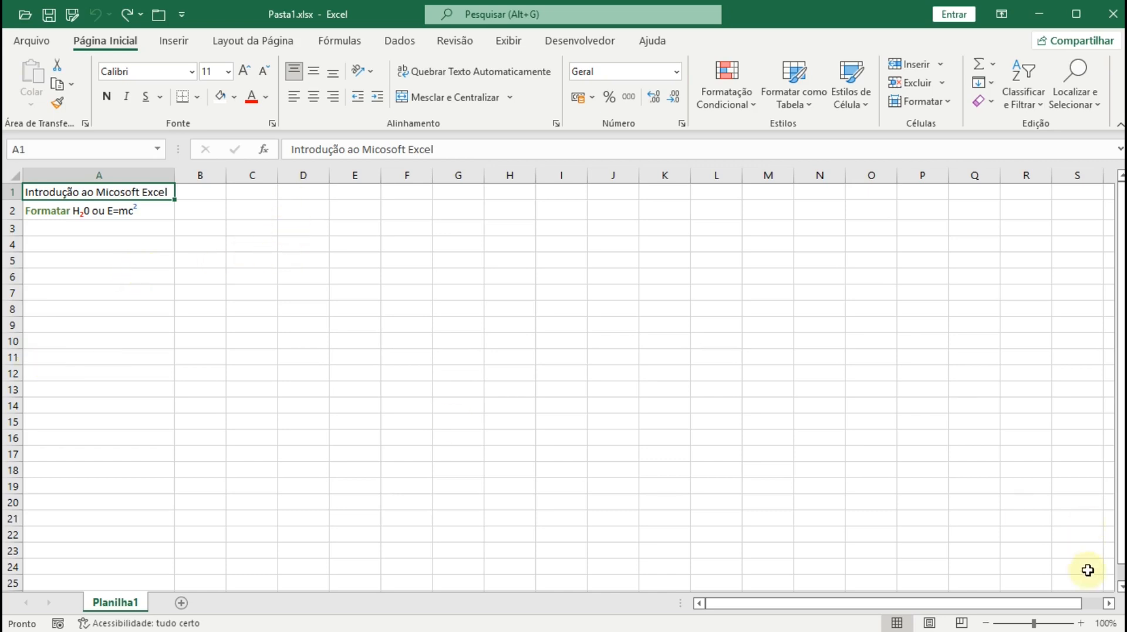
- Zoom to 200% and give A1 a light gold fill with blue-grey text
{"action": "left_click", "coordinate": [1081, 623]}
{"action": "left_click", "coordinate": [1081, 623]}
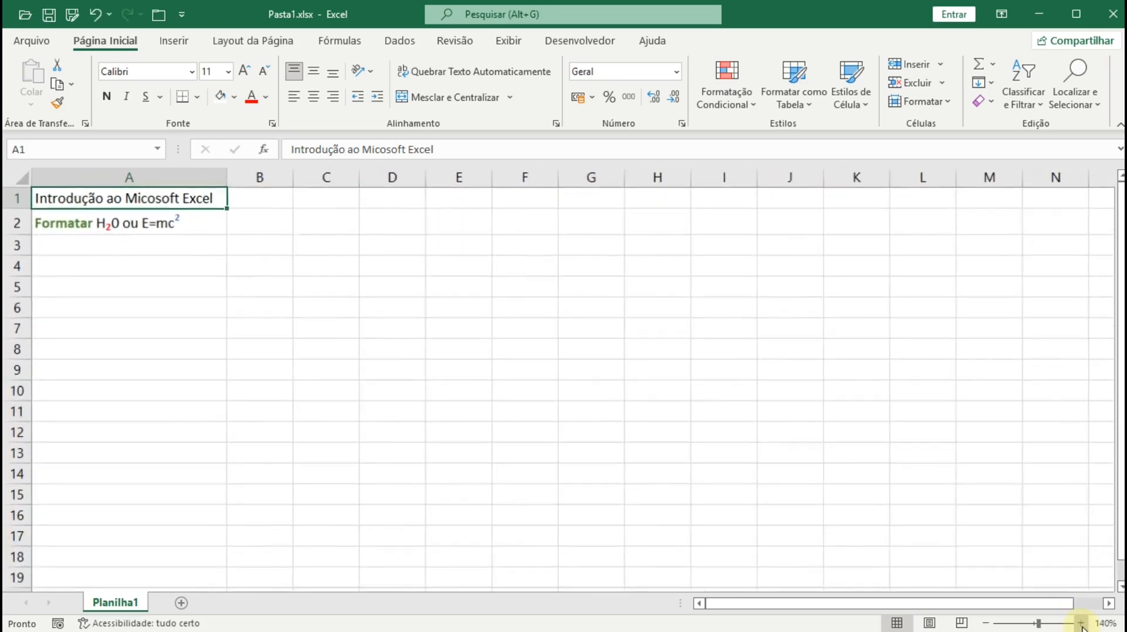
{"action": "left_click", "coordinate": [1082, 623]}
{"action": "left_click", "coordinate": [1081, 623]}
{"action": "left_click", "coordinate": [1081, 623]}
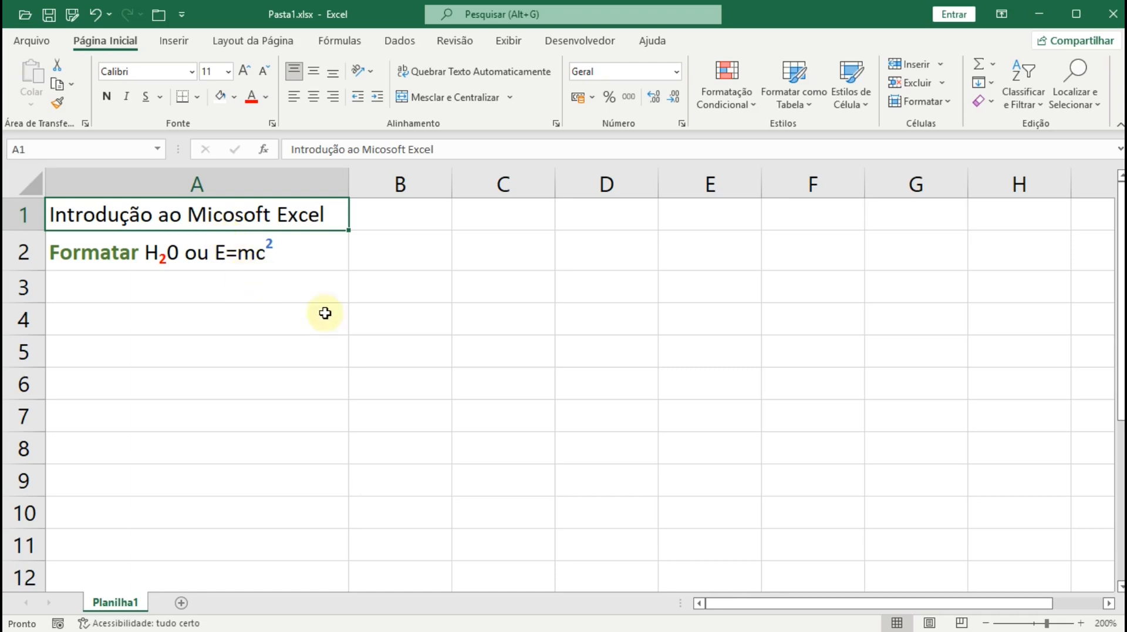
{"action": "left_click", "coordinate": [235, 103]}
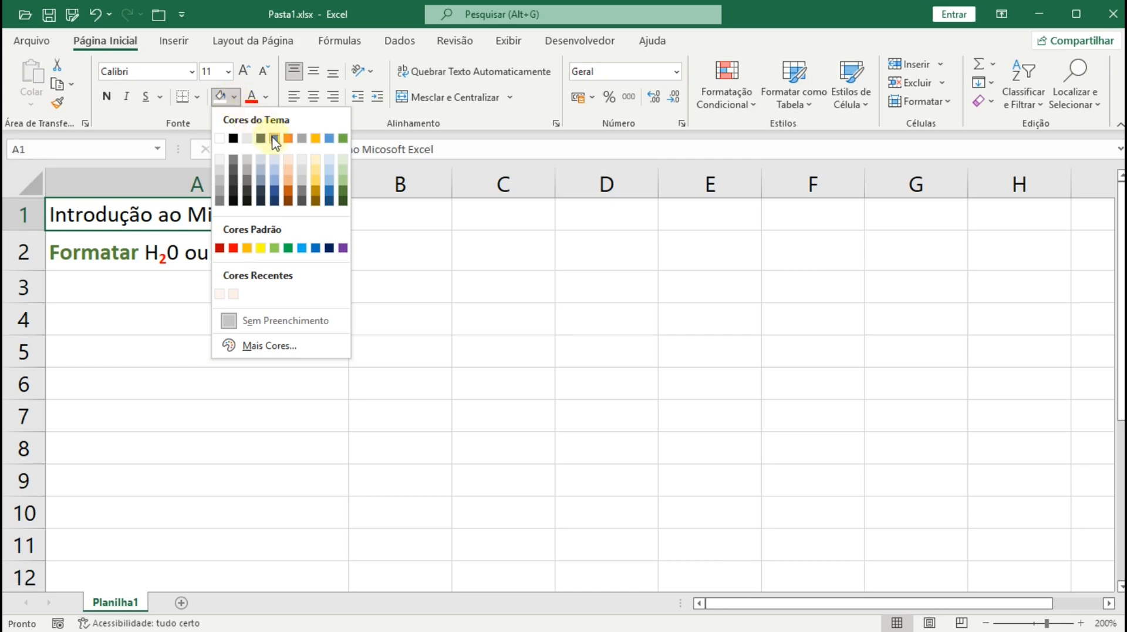
{"action": "left_click", "coordinate": [316, 168]}
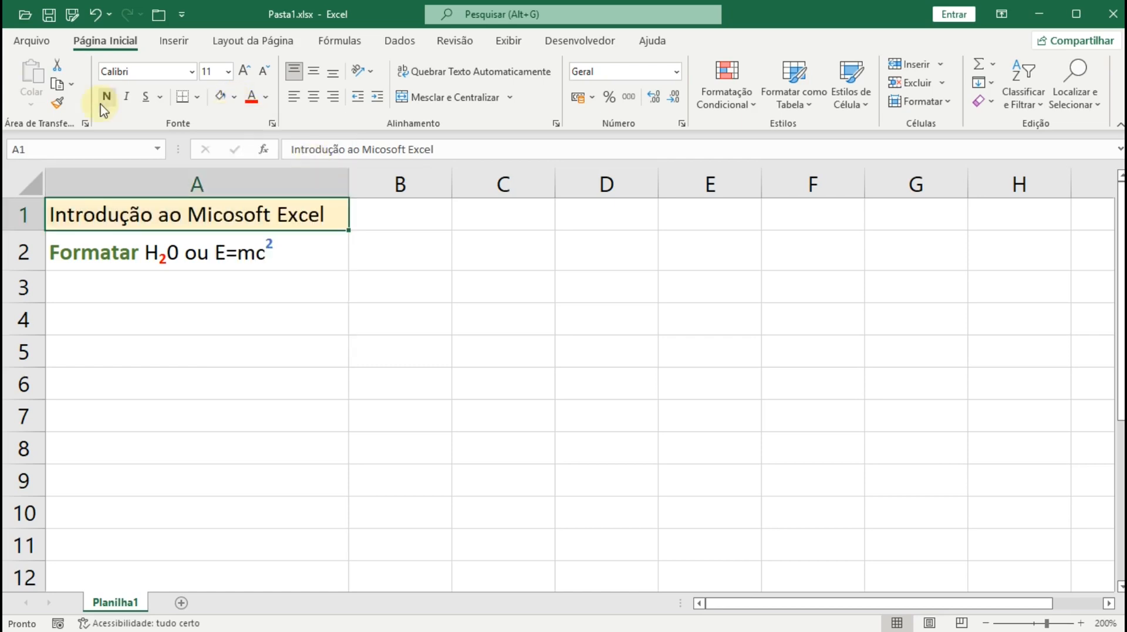
{"action": "left_click", "coordinate": [266, 98]}
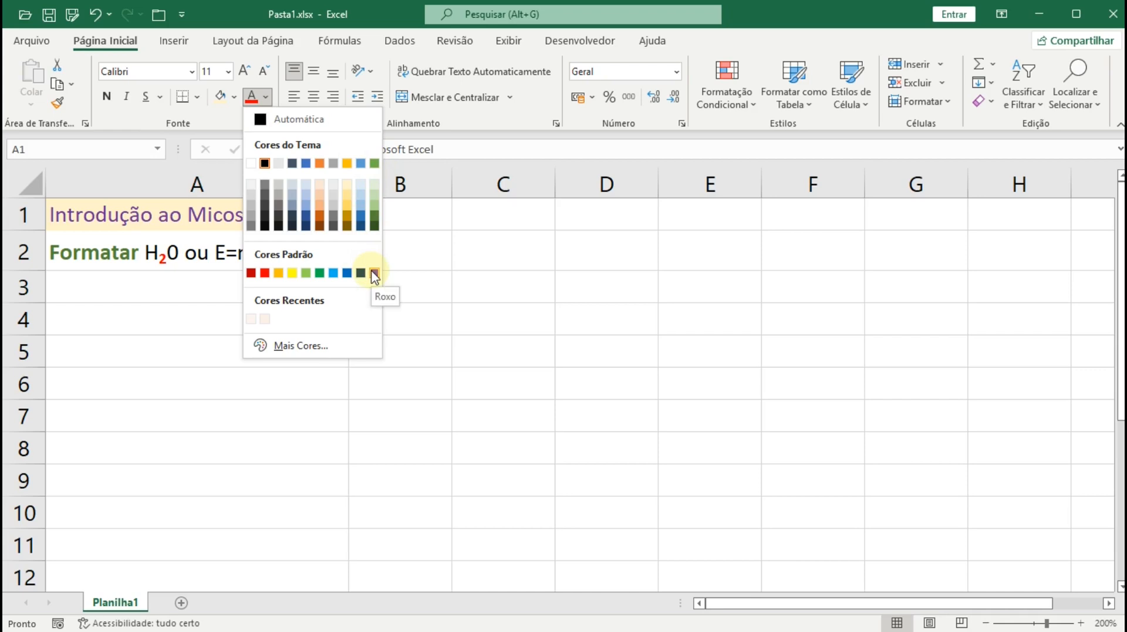
{"action": "left_click", "coordinate": [305, 165]}
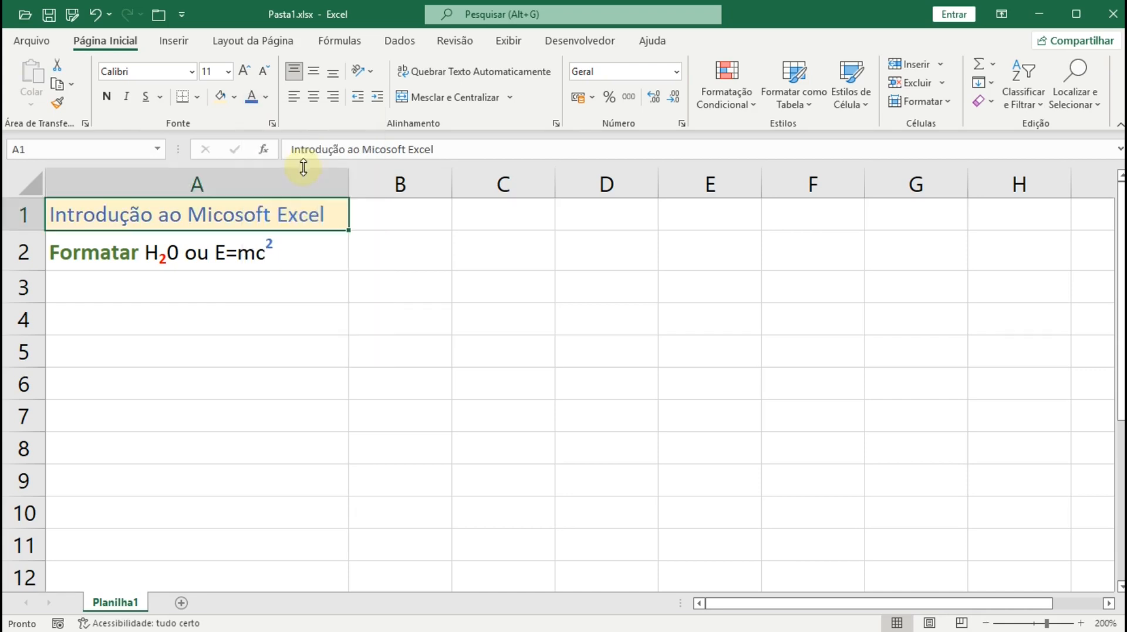
- Refill A1 with blue and change its title text to white
{"action": "left_click", "coordinate": [327, 254]}
{"action": "left_click", "coordinate": [305, 226]}
{"action": "left_click", "coordinate": [236, 98]}
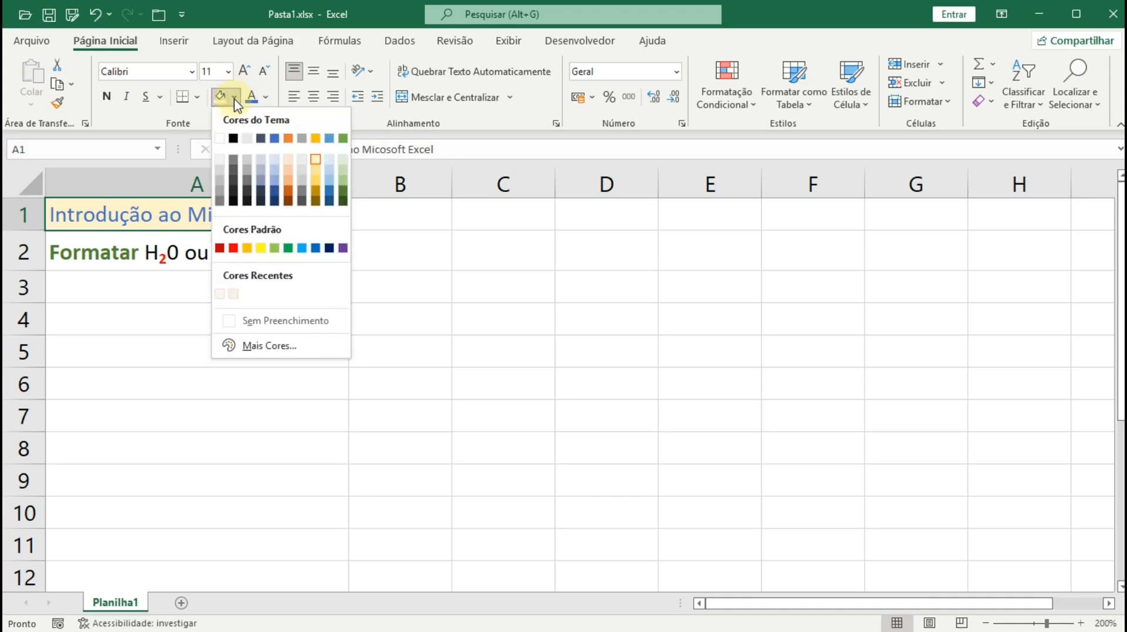
{"action": "left_click", "coordinate": [274, 138]}
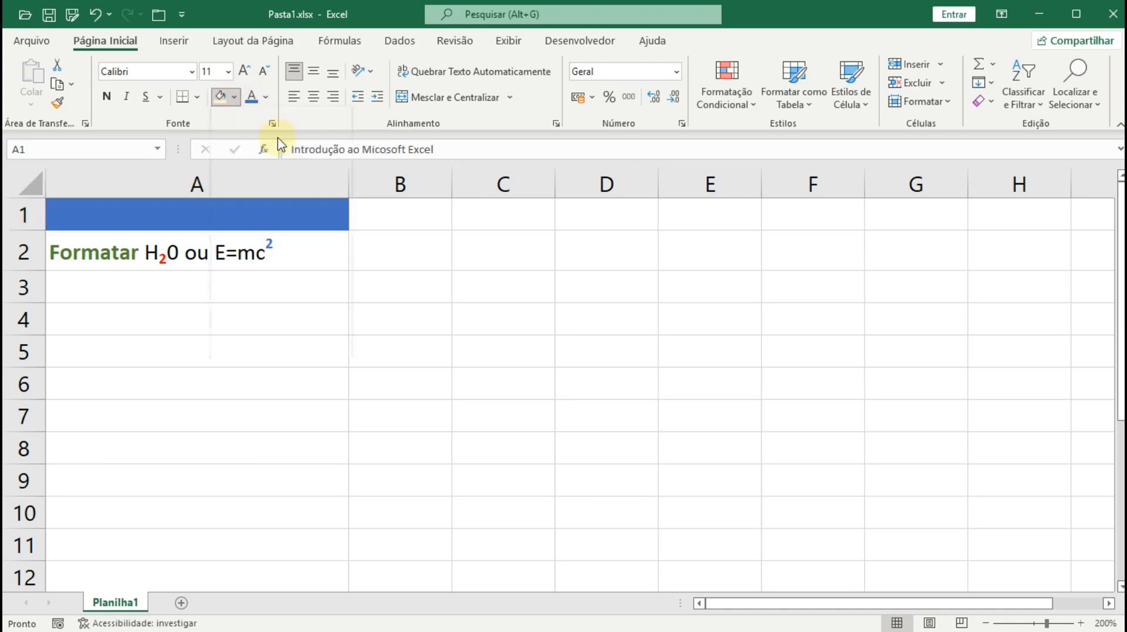
{"action": "left_click", "coordinate": [266, 97]}
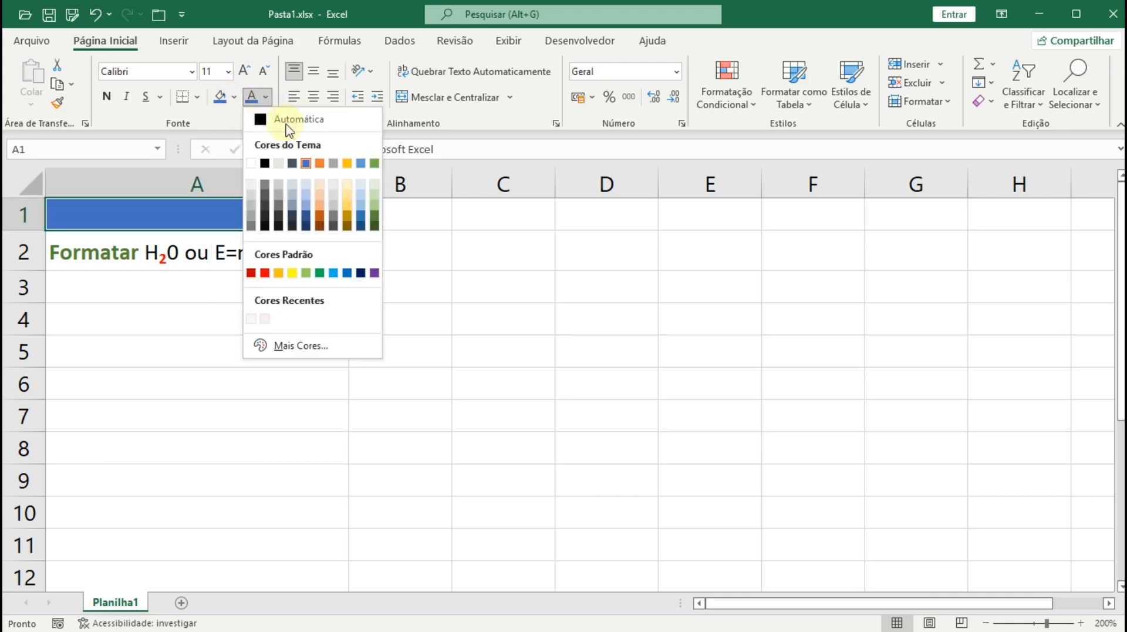
{"action": "left_click", "coordinate": [349, 212]}
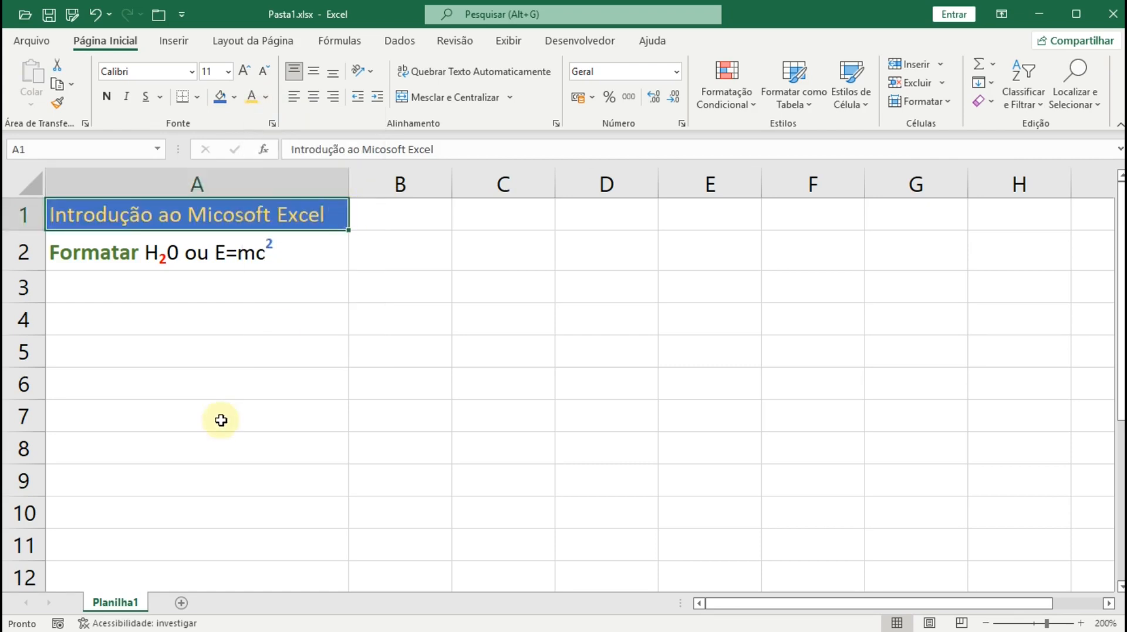
{"action": "left_click", "coordinate": [265, 97]}
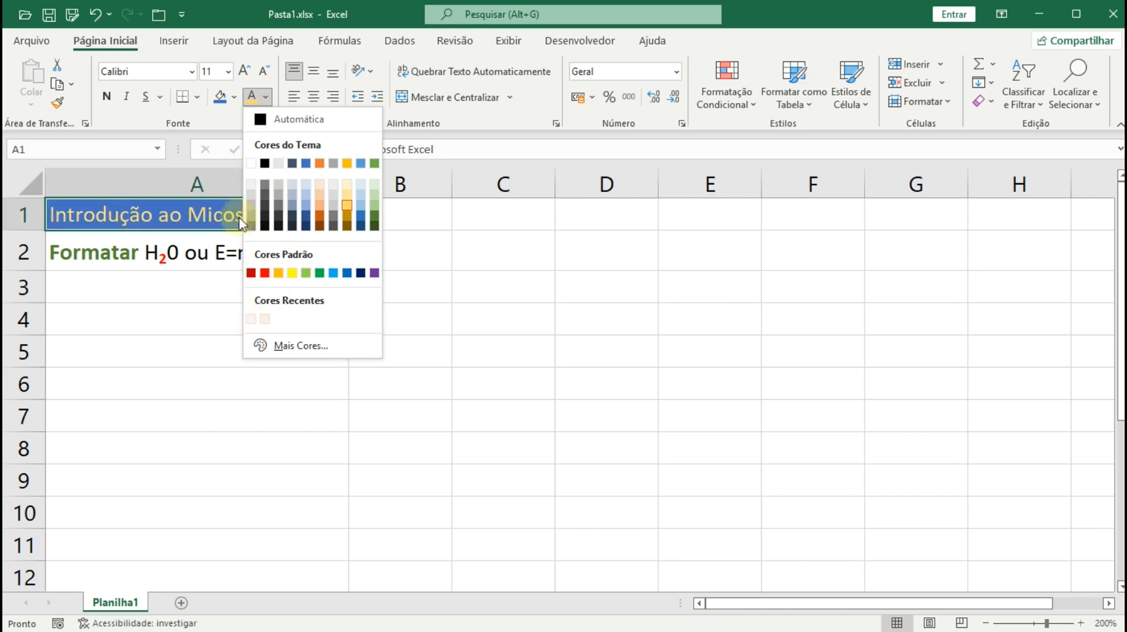
{"action": "left_click", "coordinate": [250, 164]}
{"action": "left_click", "coordinate": [305, 261]}
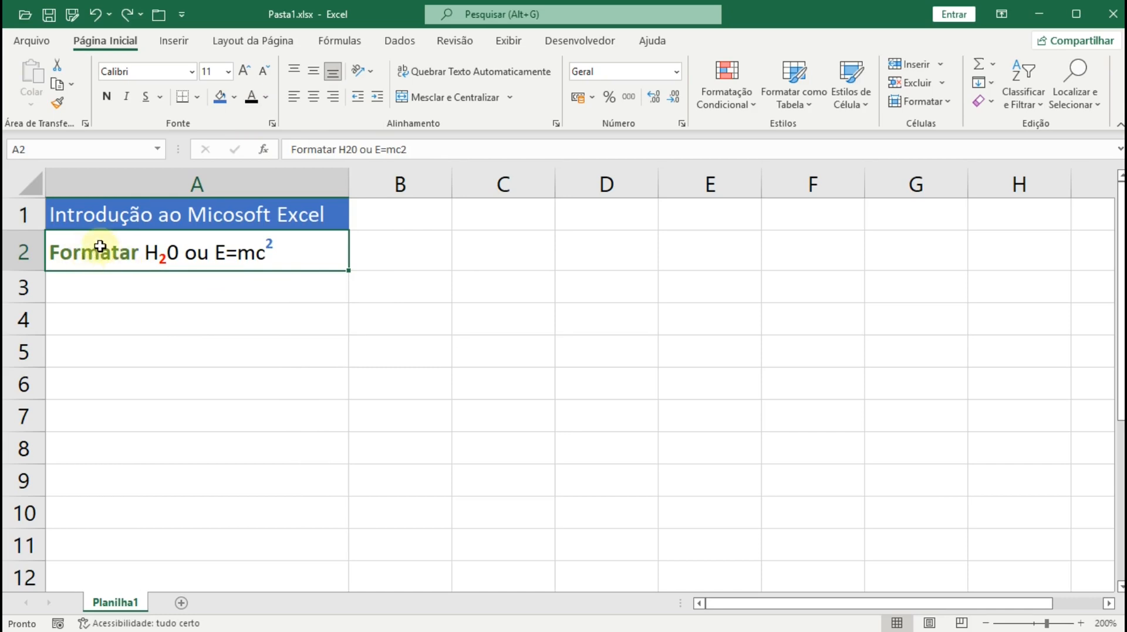
- Set all of A2's text to black and toggle bold back off
{"action": "left_click", "coordinate": [255, 105]}
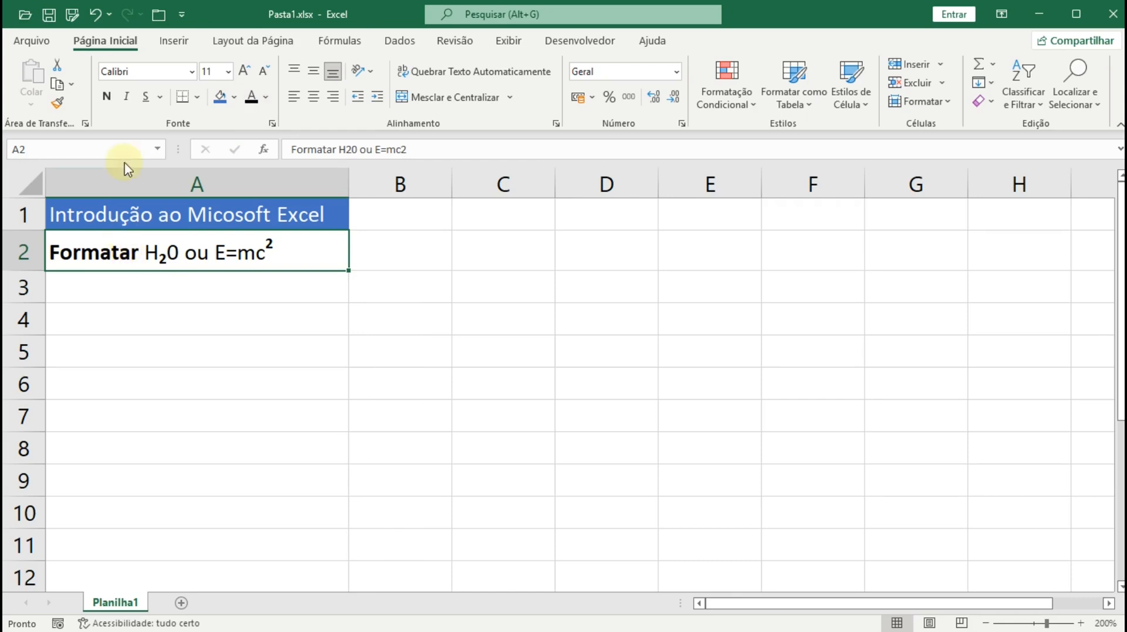
{"action": "left_click", "coordinate": [110, 101]}
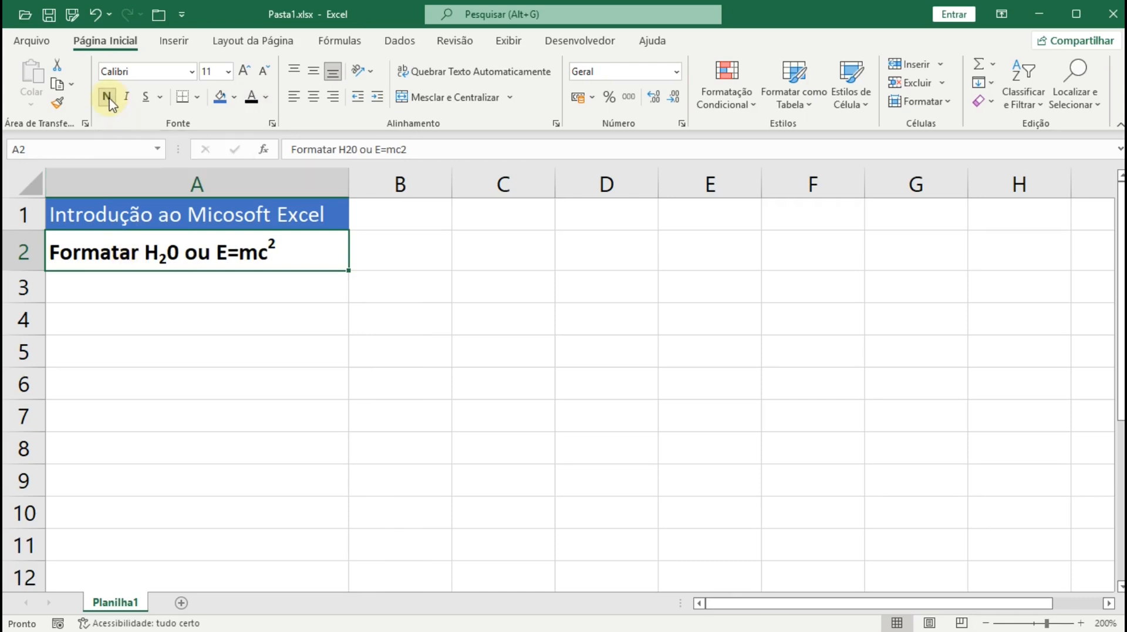
{"action": "left_click", "coordinate": [109, 101]}
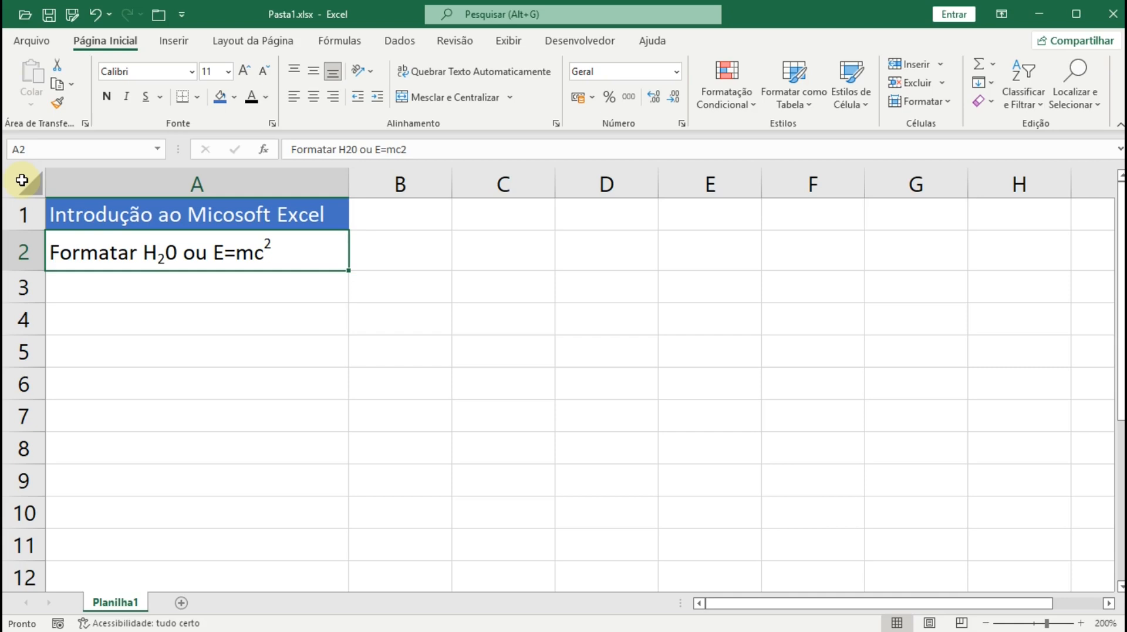
- Fill the whole sheet tan and turn the A1 title text black
{"action": "left_click", "coordinate": [21, 180]}
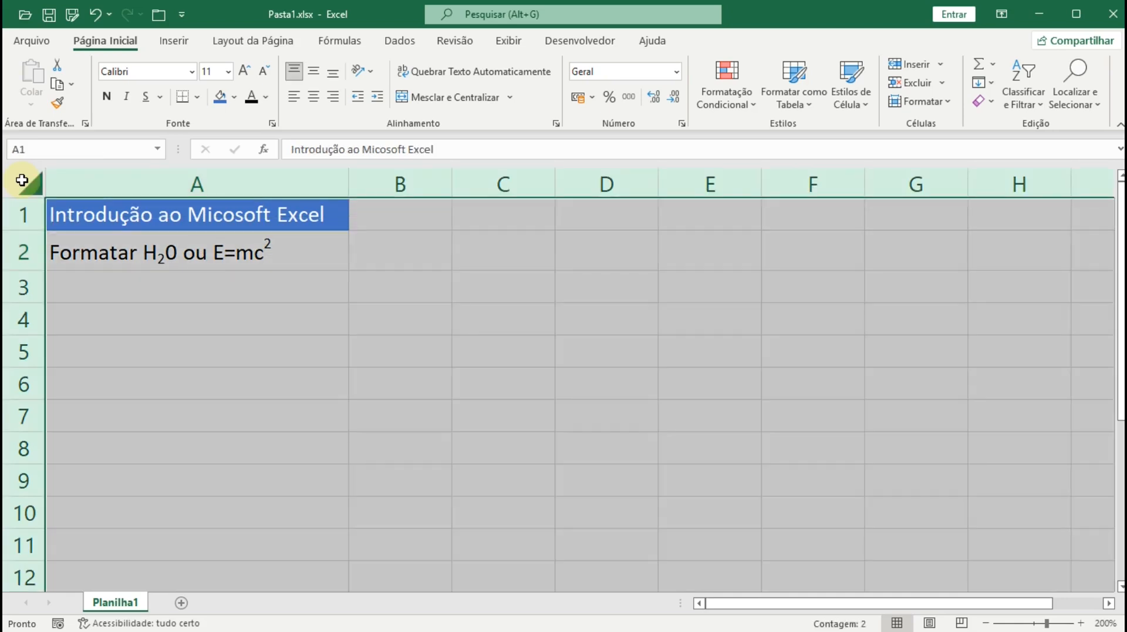
{"action": "left_click", "coordinate": [236, 97]}
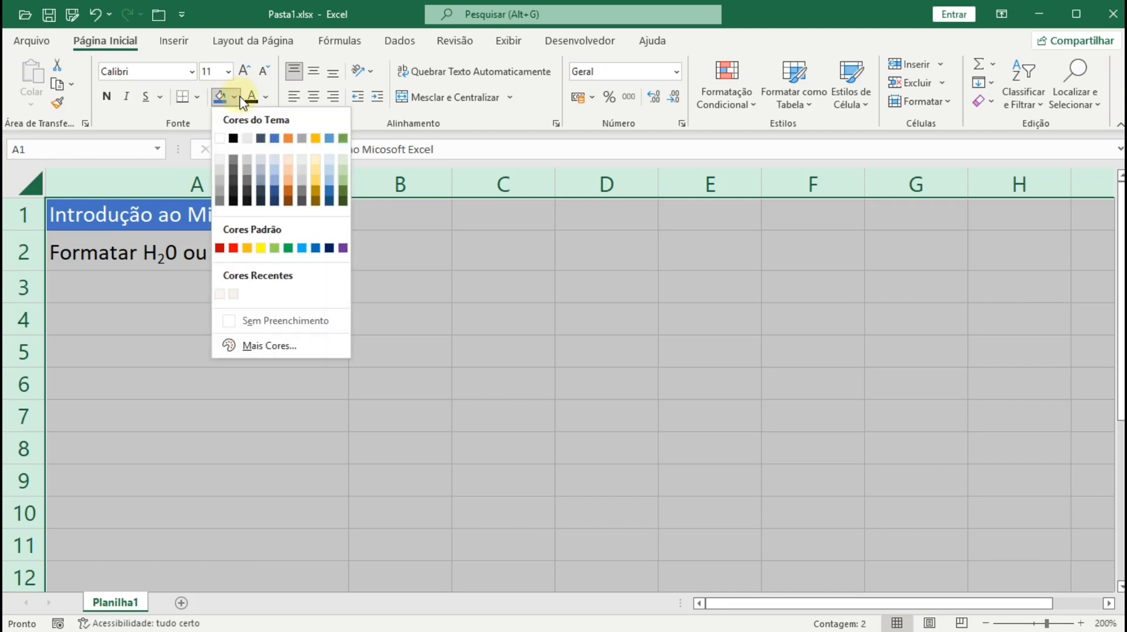
{"action": "left_click", "coordinate": [317, 163]}
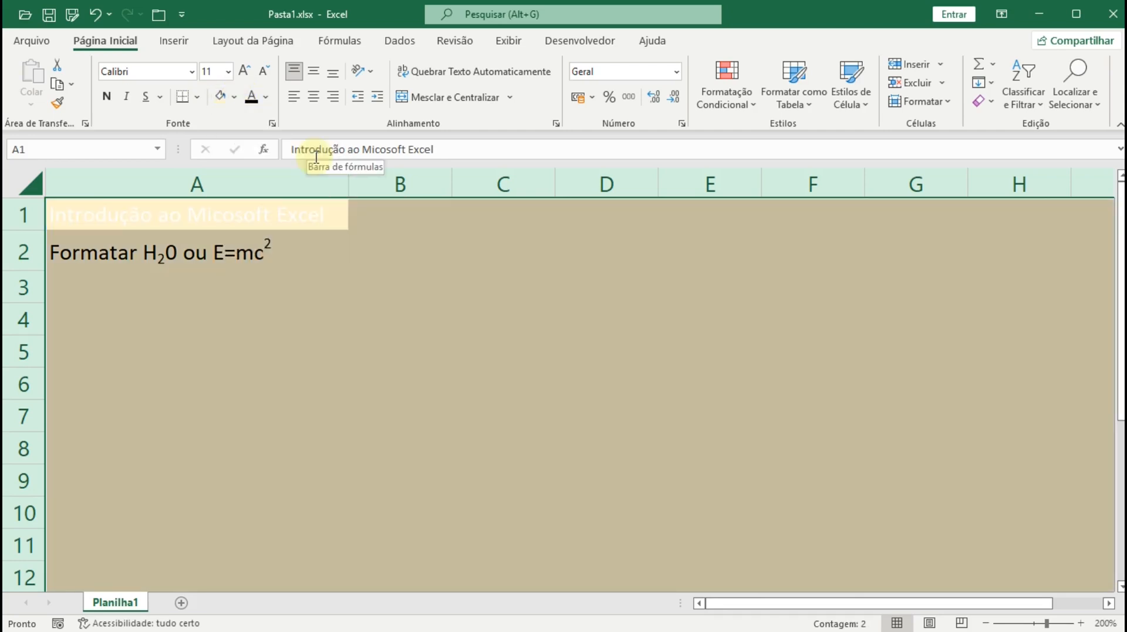
{"action": "left_click", "coordinate": [256, 98]}
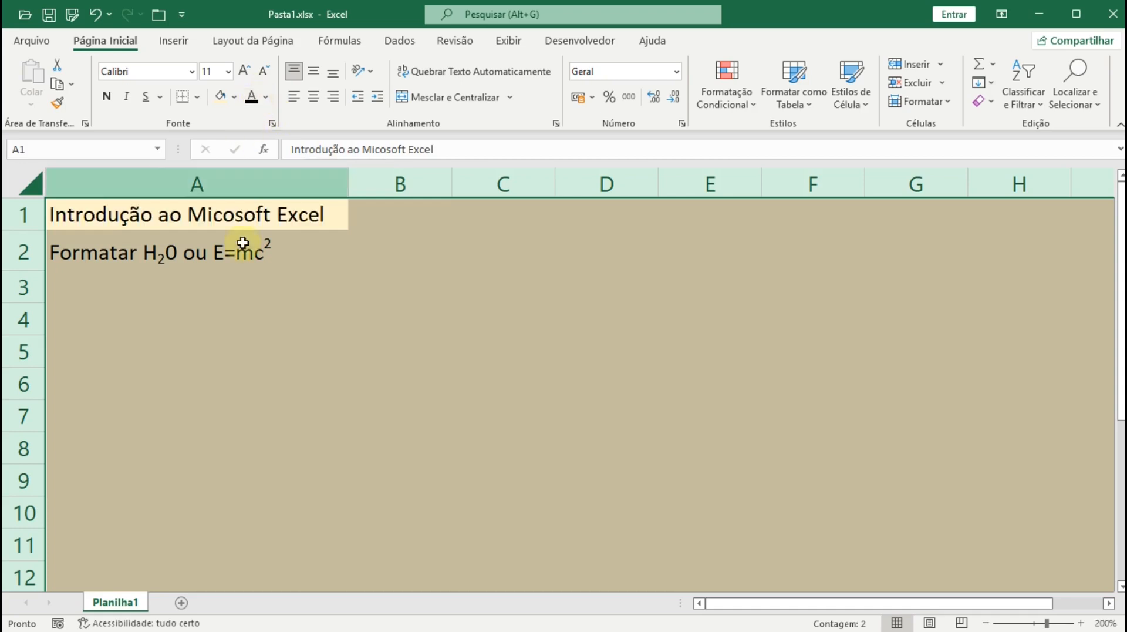
{"action": "left_click", "coordinate": [247, 318]}
{"action": "left_click", "coordinate": [158, 217]}
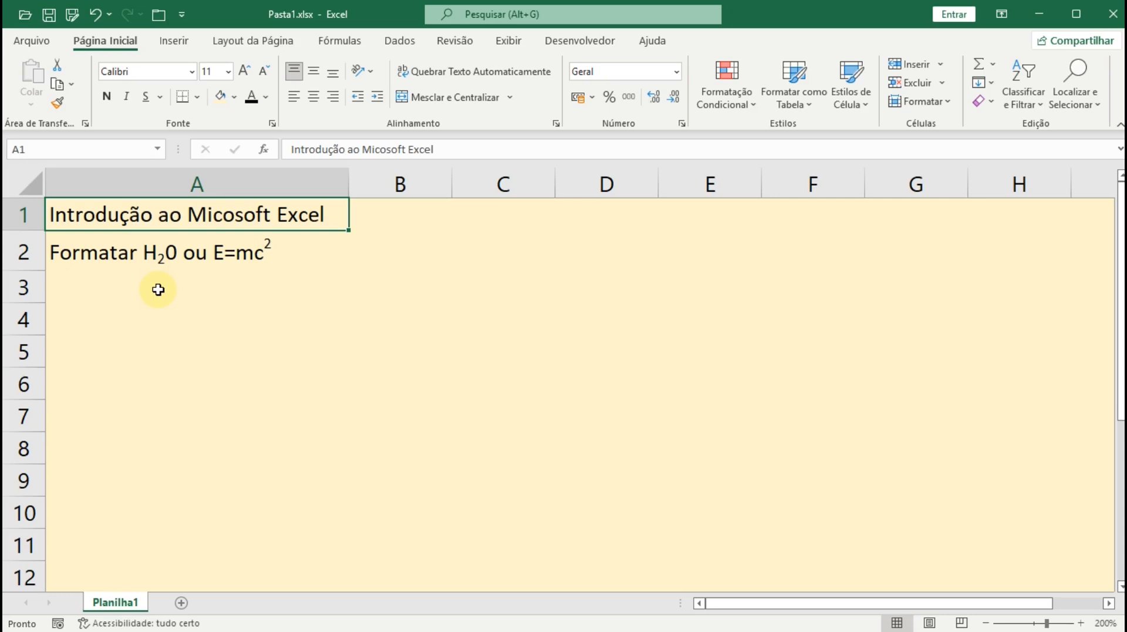
- Set the whole sheet to Sem Preenchimento, then reselect A1
{"action": "left_click", "coordinate": [14, 185]}
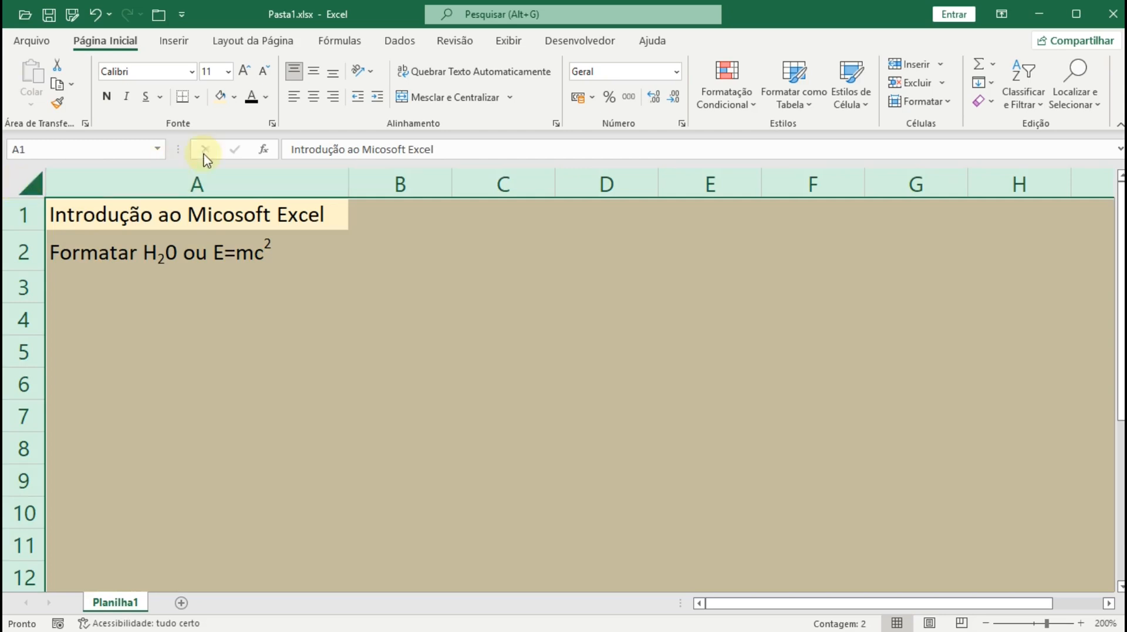
{"action": "left_click", "coordinate": [234, 97]}
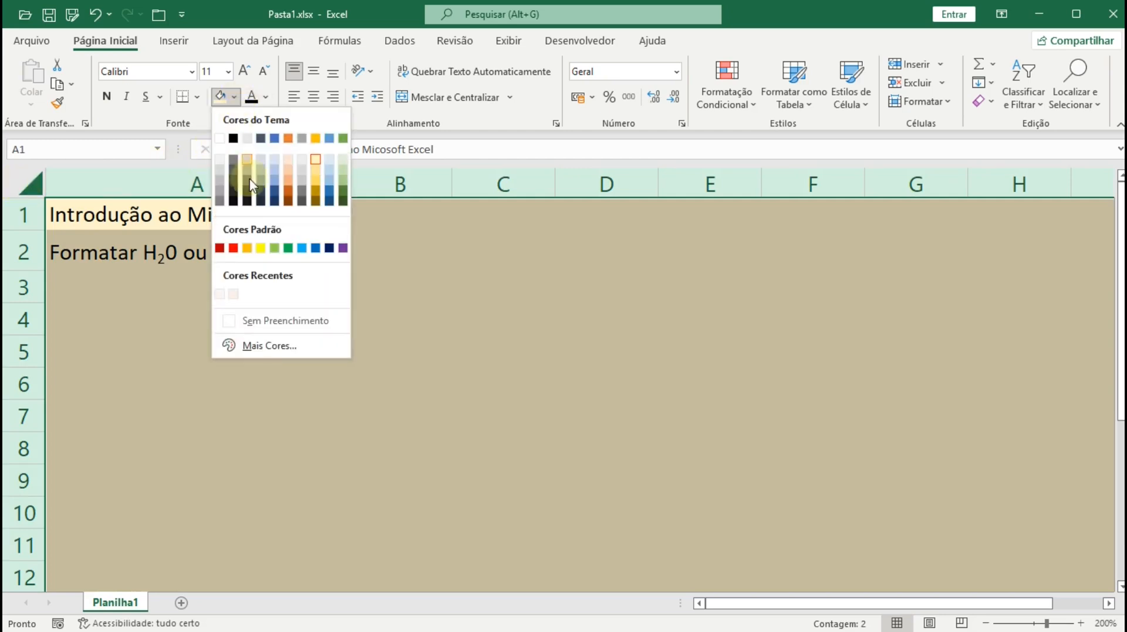
{"action": "left_click", "coordinate": [267, 320]}
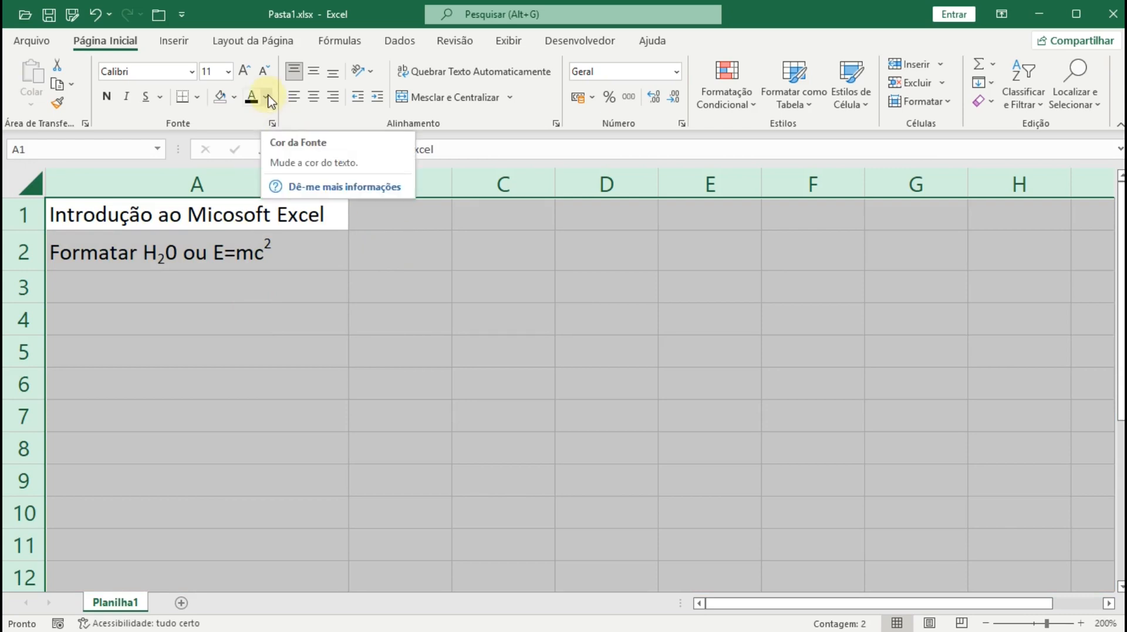
{"action": "left_click", "coordinate": [276, 218]}
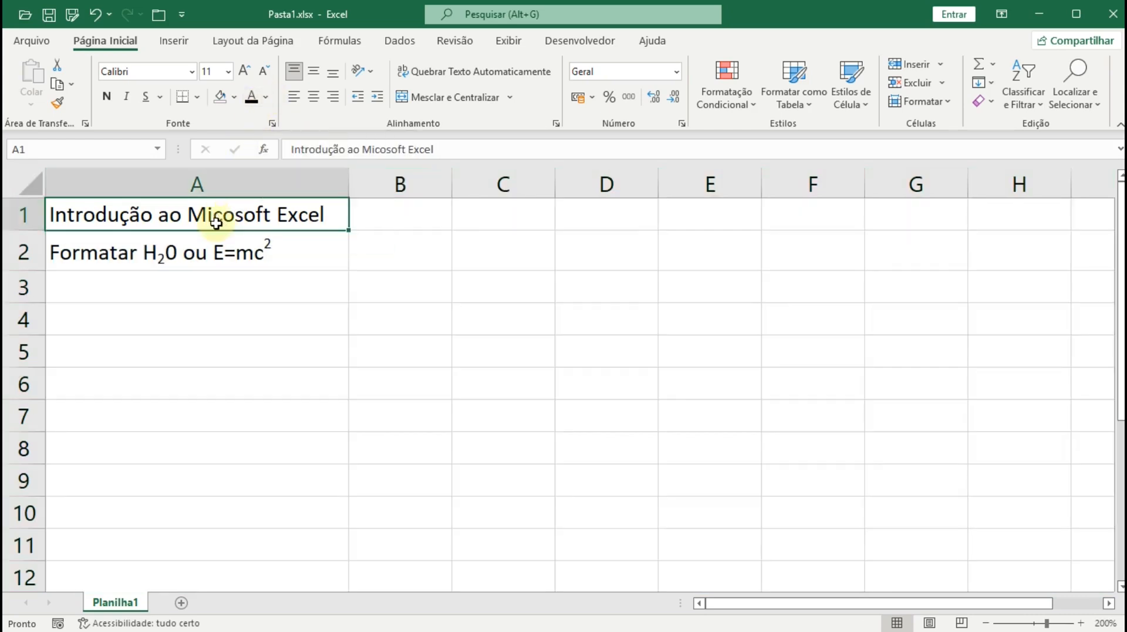
{"action": "left_click", "coordinate": [192, 320]}
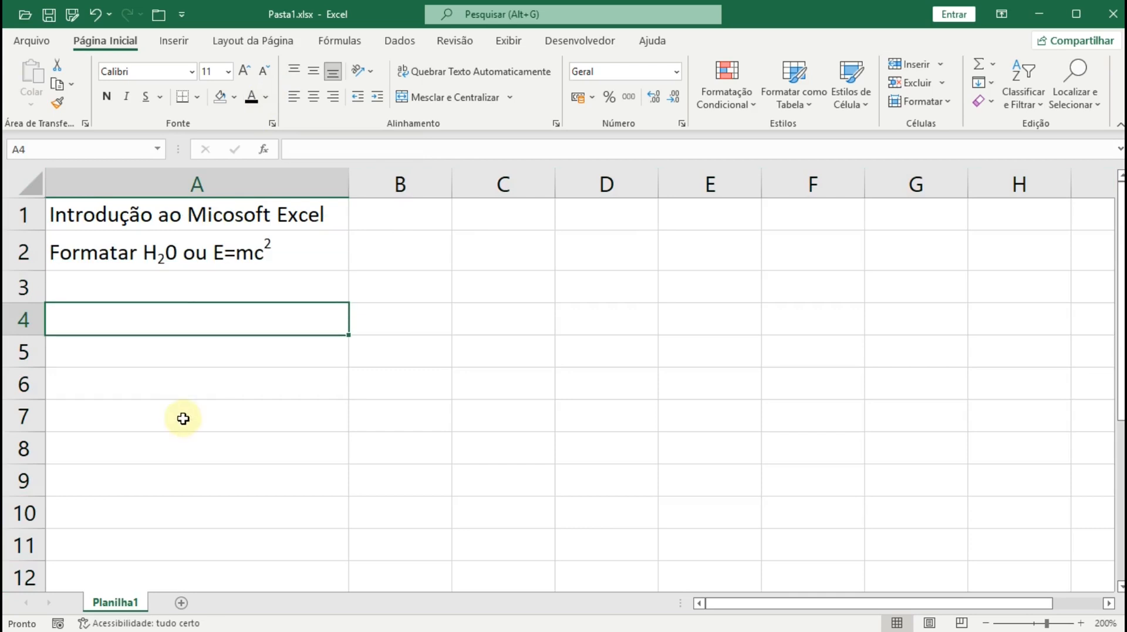
{"action": "left_click", "coordinate": [76, 203]}
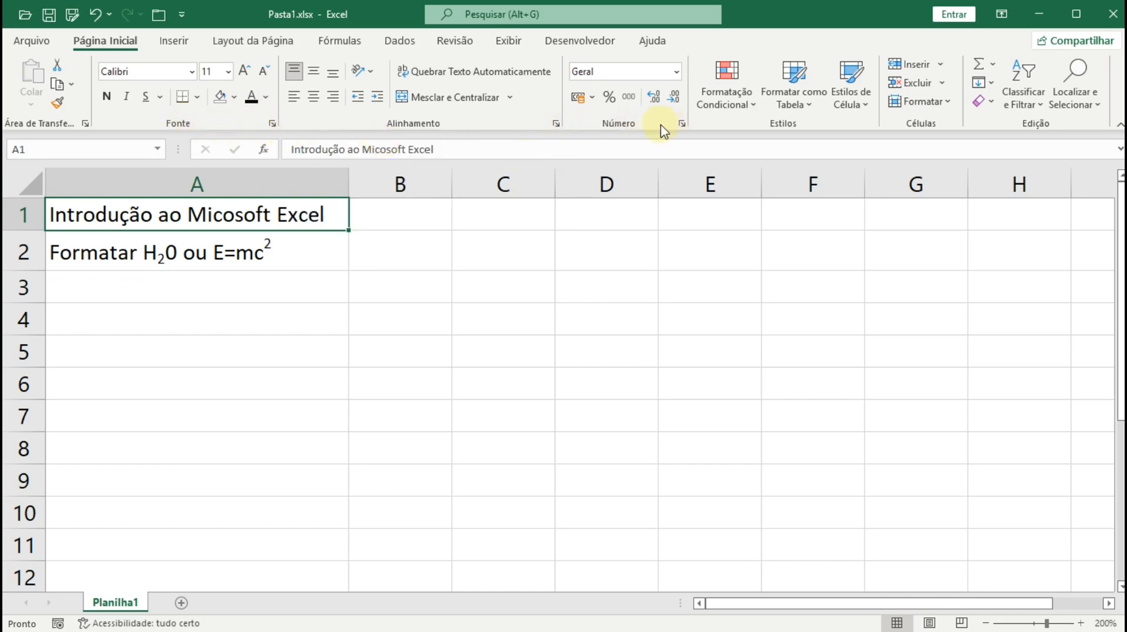
{"action": "left_click", "coordinate": [273, 124]}
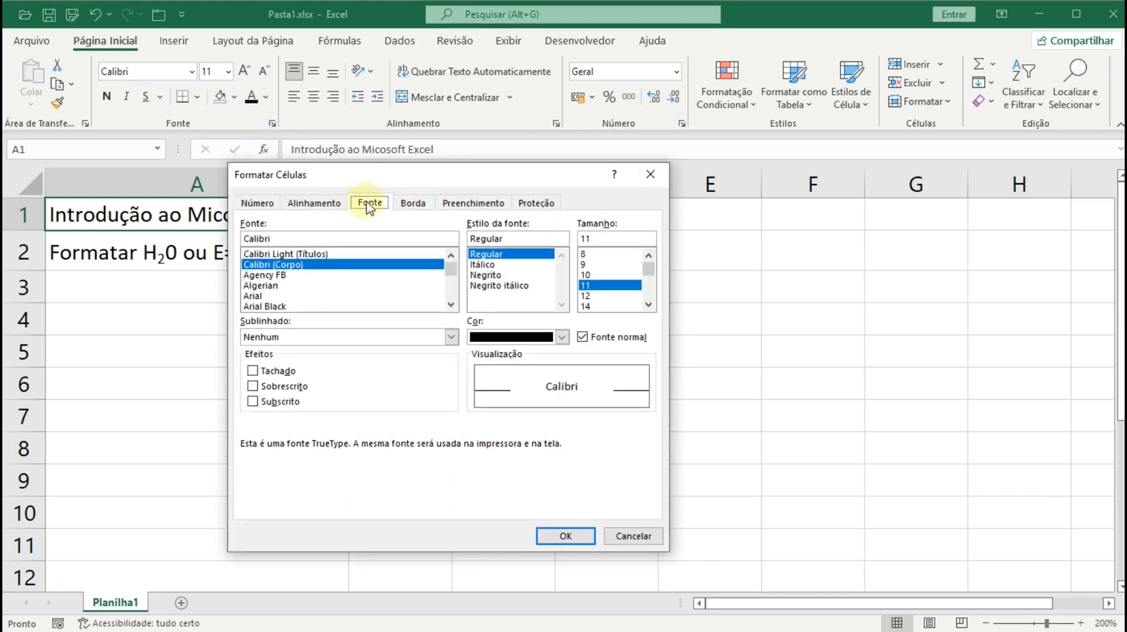
{"action": "left_click", "coordinate": [563, 337]}
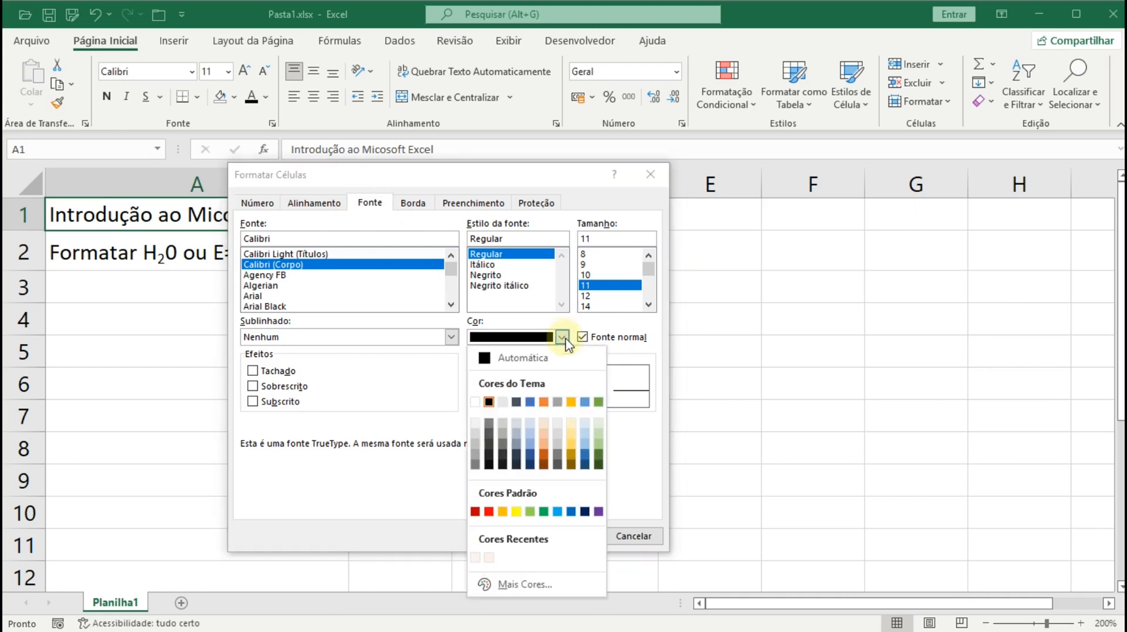
{"action": "left_click", "coordinate": [563, 337]}
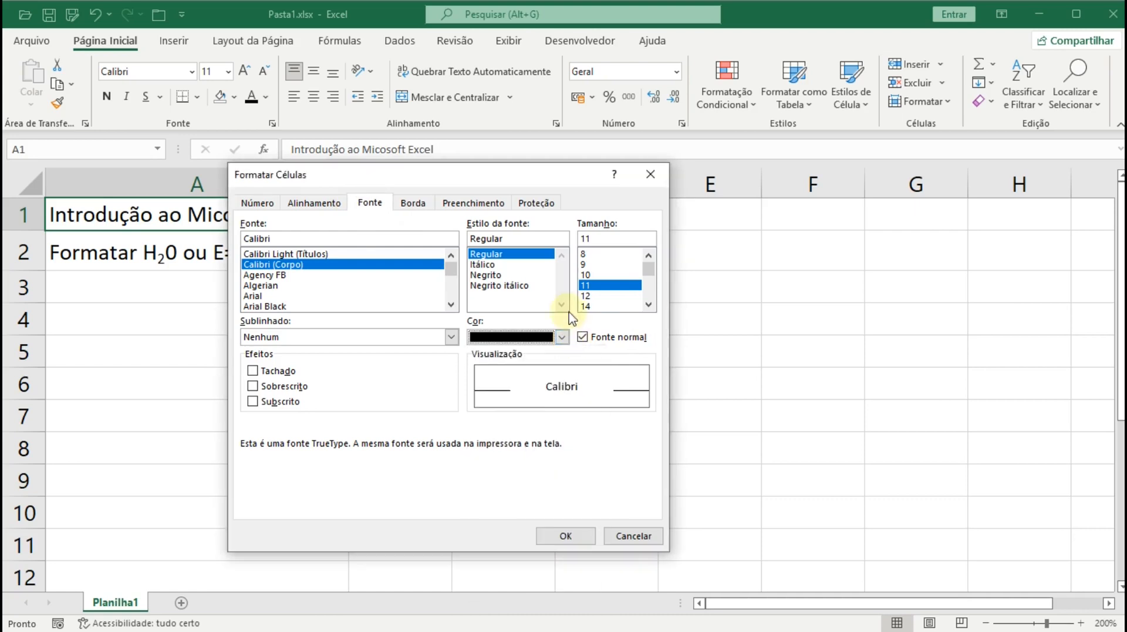
{"action": "left_click", "coordinate": [467, 204]}
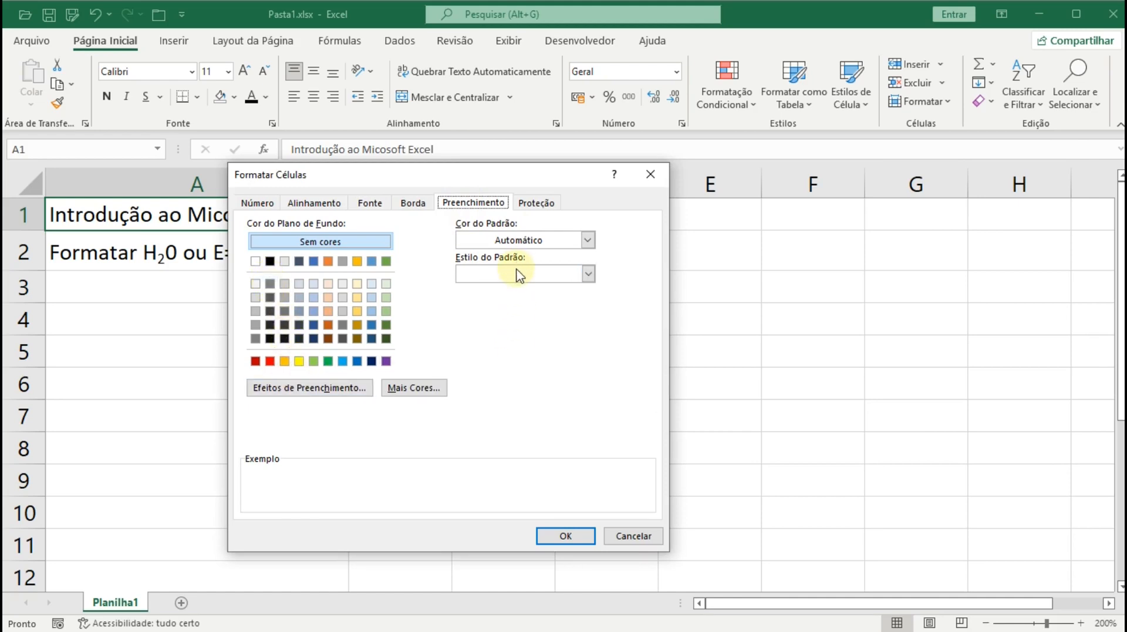
{"action": "left_click", "coordinate": [588, 273]}
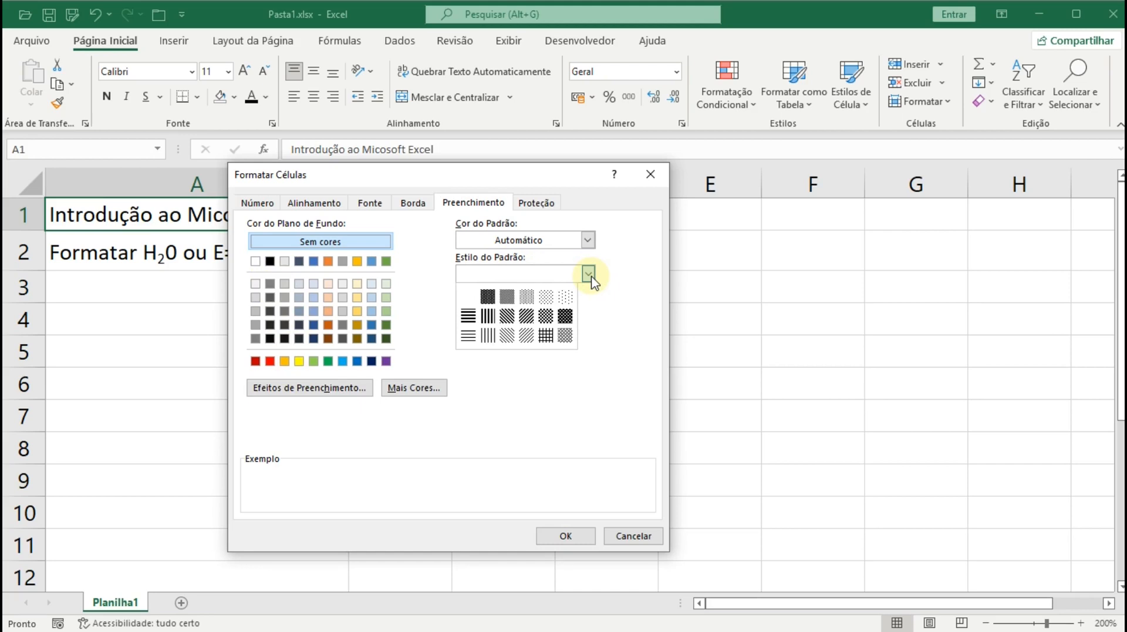
{"action": "left_click", "coordinate": [589, 273]}
{"action": "left_click", "coordinate": [588, 240]}
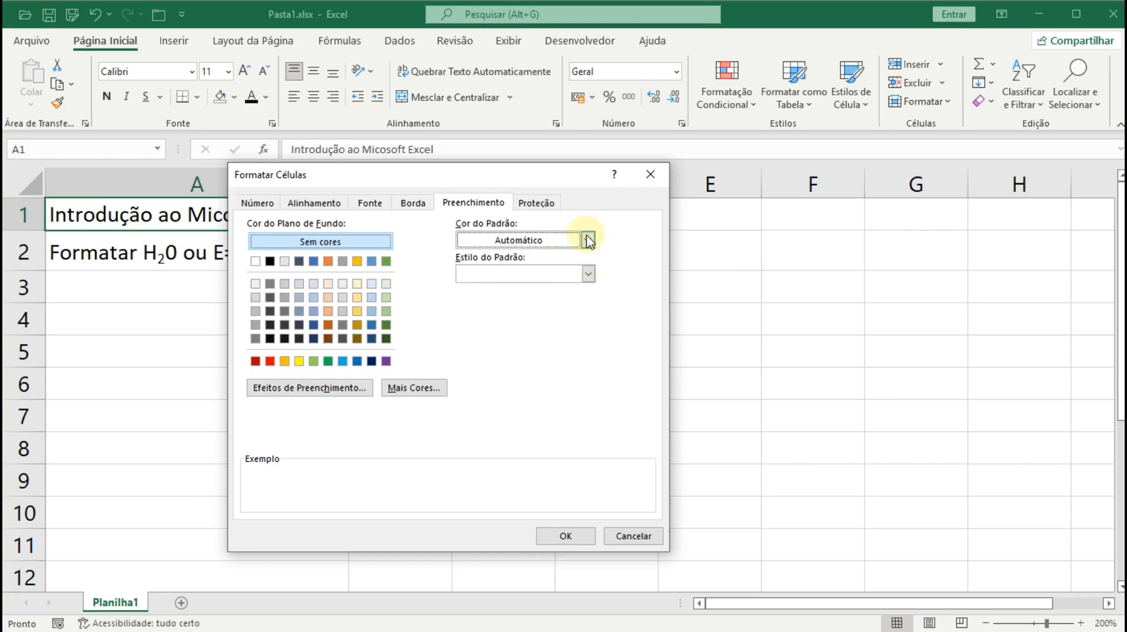
{"action": "left_click", "coordinate": [589, 240]}
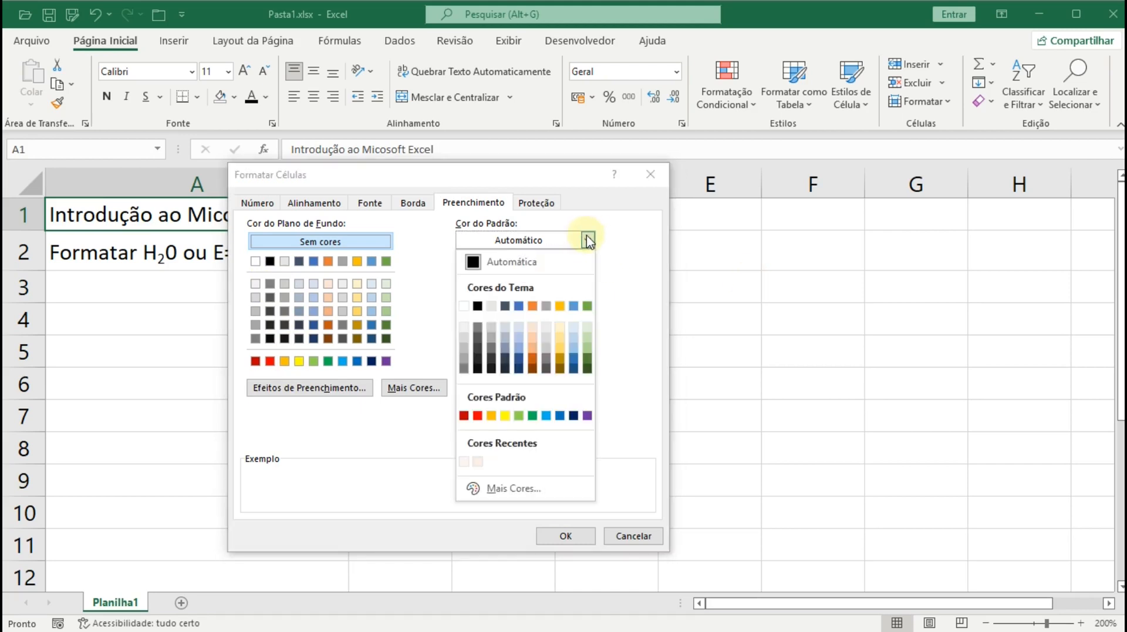
{"action": "left_click", "coordinate": [532, 308]}
{"action": "left_click", "coordinate": [589, 274]}
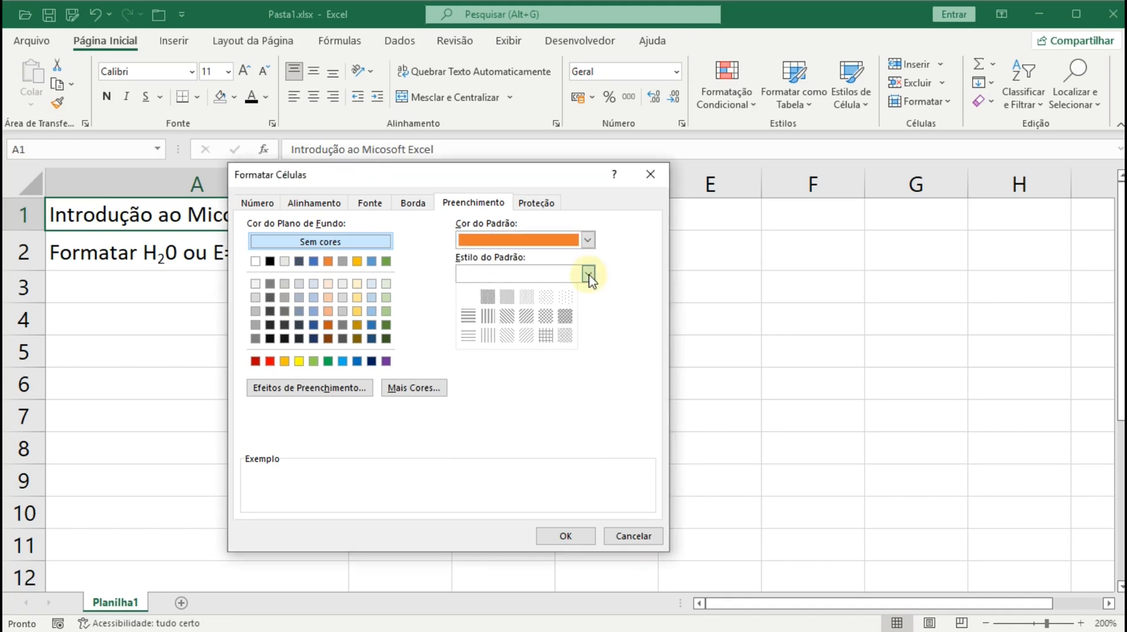
{"action": "left_click", "coordinate": [520, 316]}
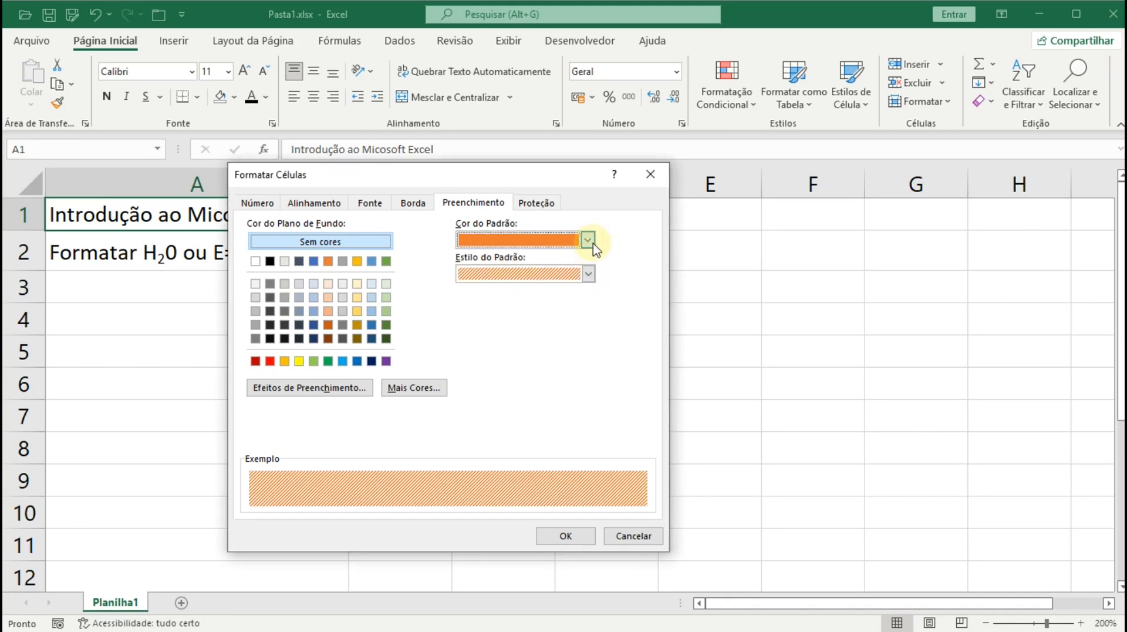
{"action": "left_click", "coordinate": [588, 240]}
{"action": "left_click", "coordinate": [559, 327]}
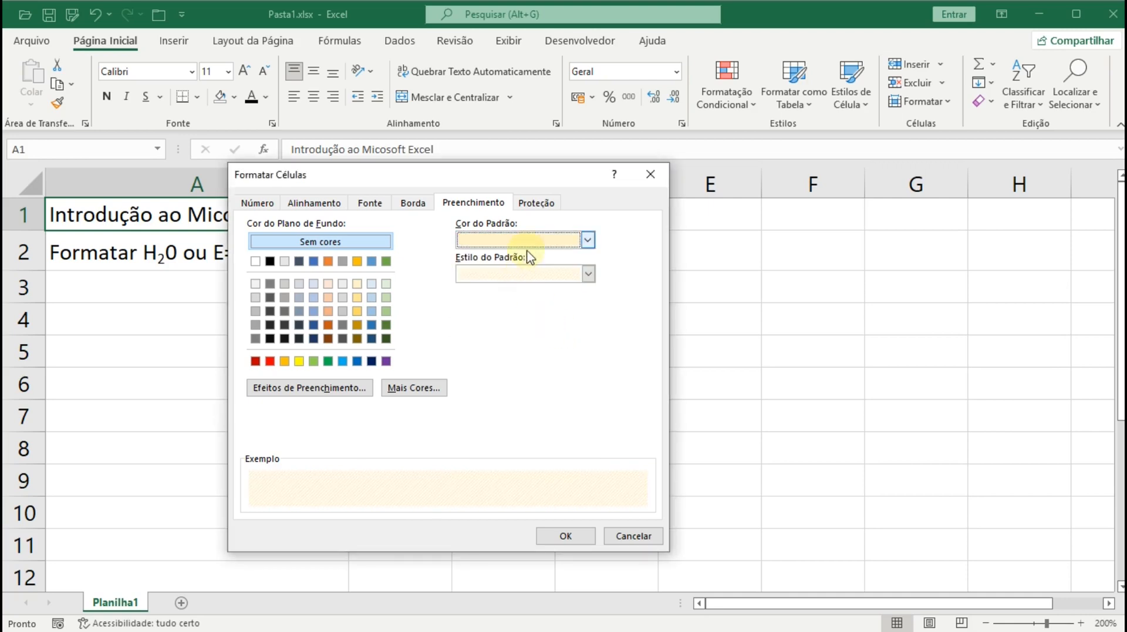
{"action": "left_click", "coordinate": [588, 240]}
{"action": "left_click", "coordinate": [545, 308]}
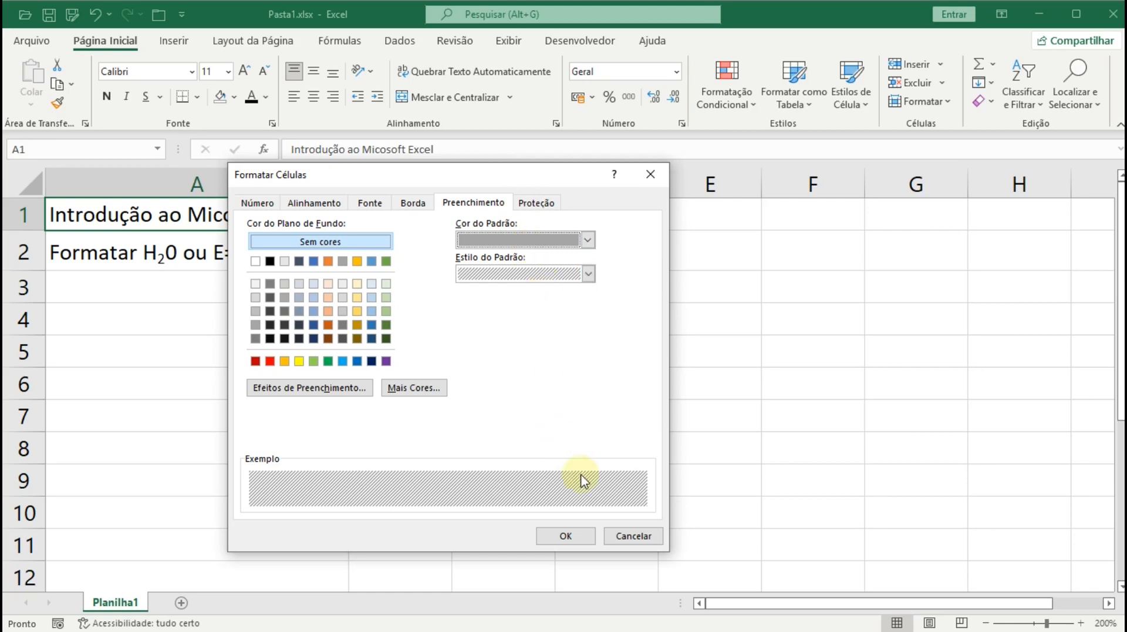
{"action": "left_click", "coordinate": [628, 536]}
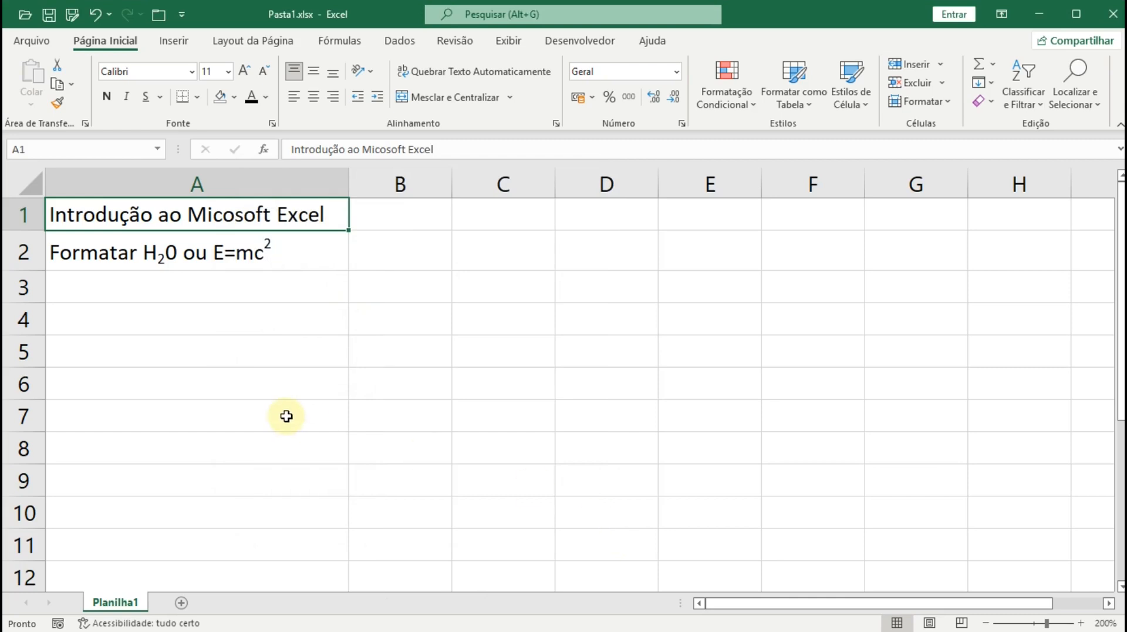
{"action": "scroll", "coordinate": [286, 416], "scroll_direction": "down", "scroll_amount": 5}
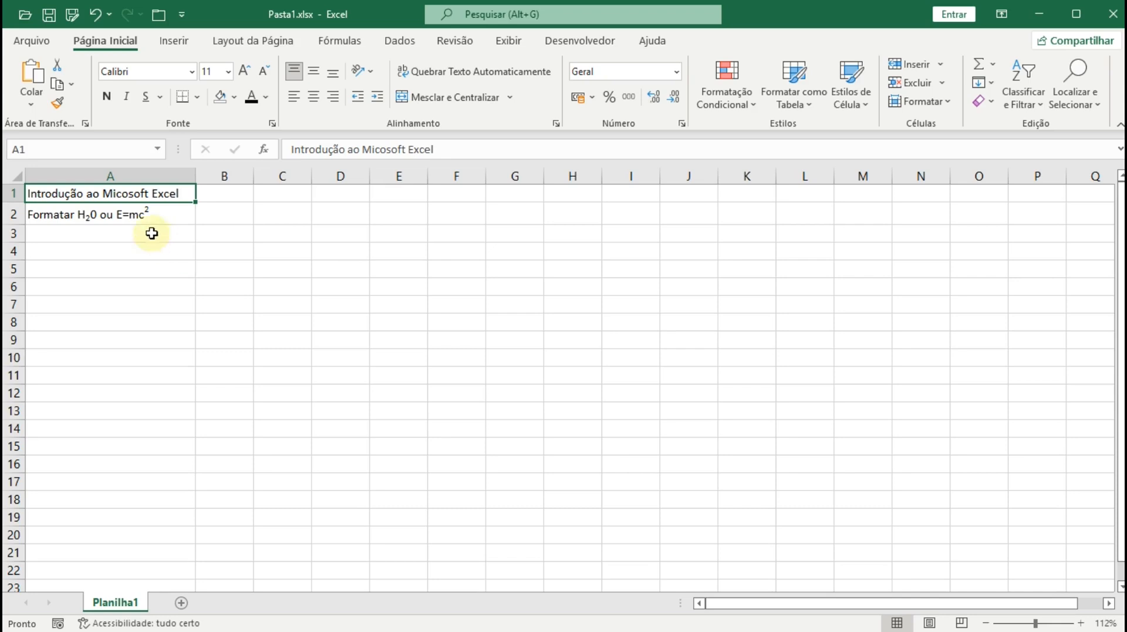
{"action": "left_click", "coordinate": [15, 177]}
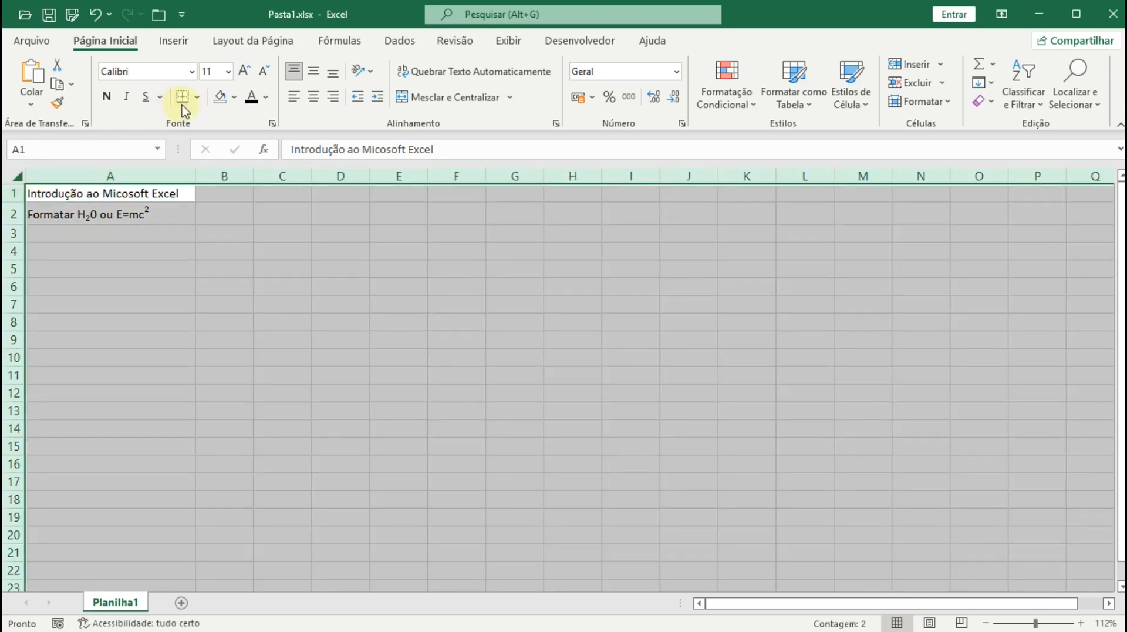
{"action": "left_click", "coordinate": [235, 99]}
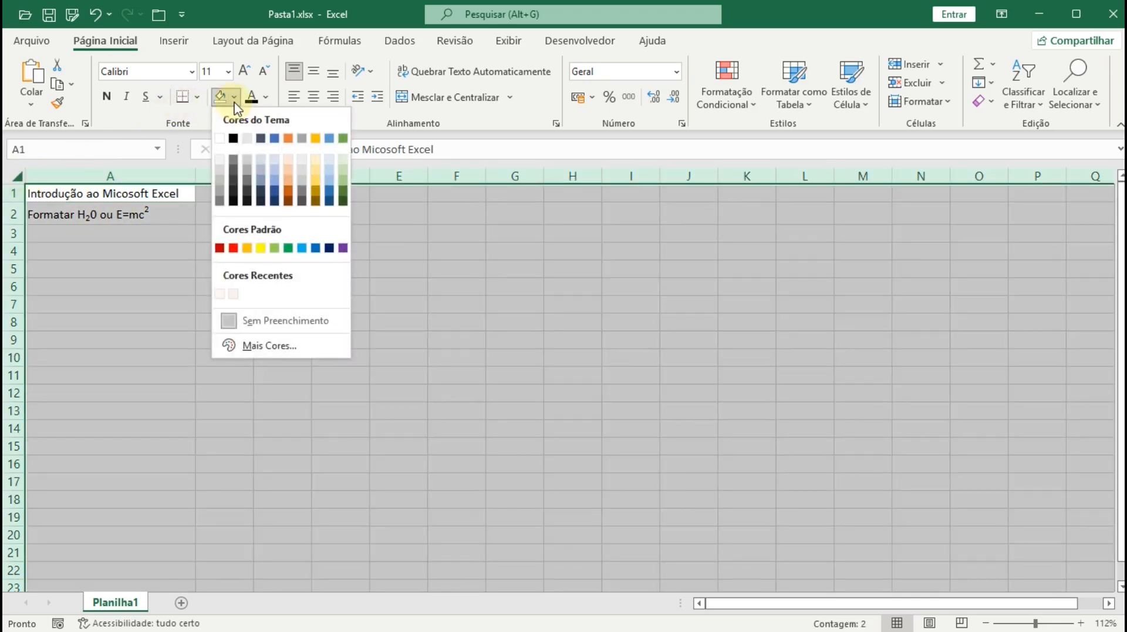
{"action": "left_click", "coordinate": [221, 139]}
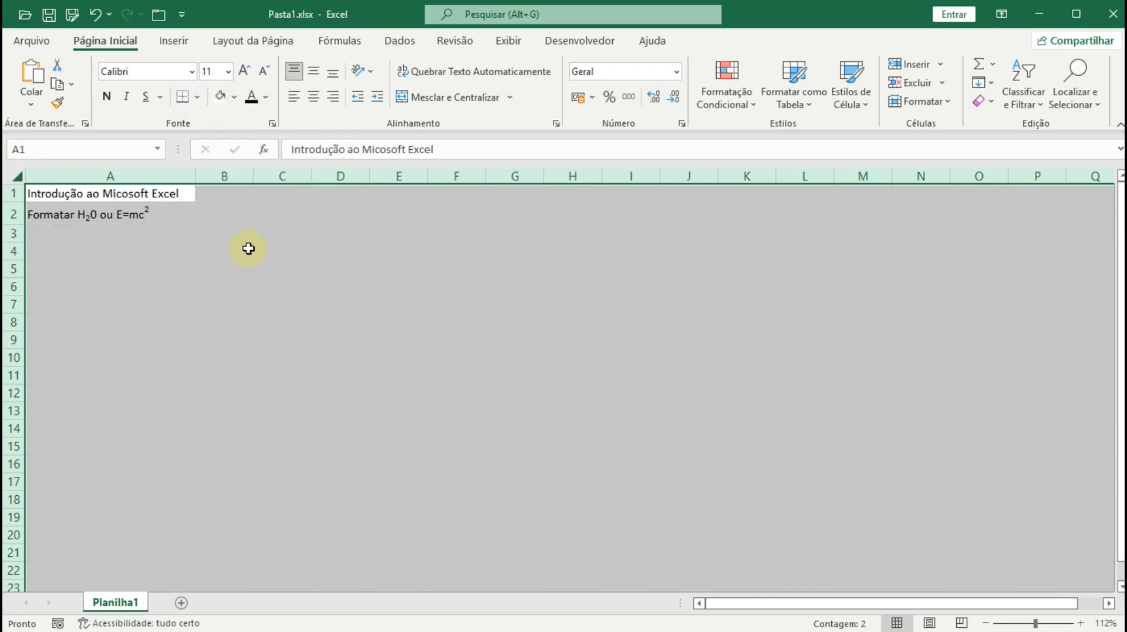
{"action": "left_click", "coordinate": [236, 98]}
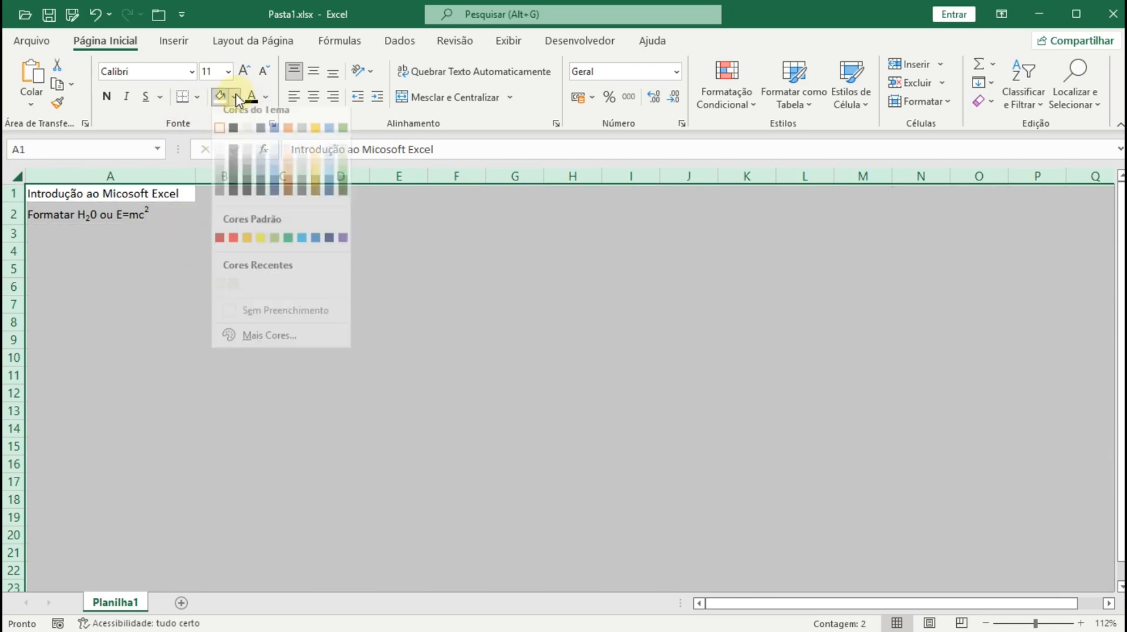
{"action": "left_click", "coordinate": [235, 320]}
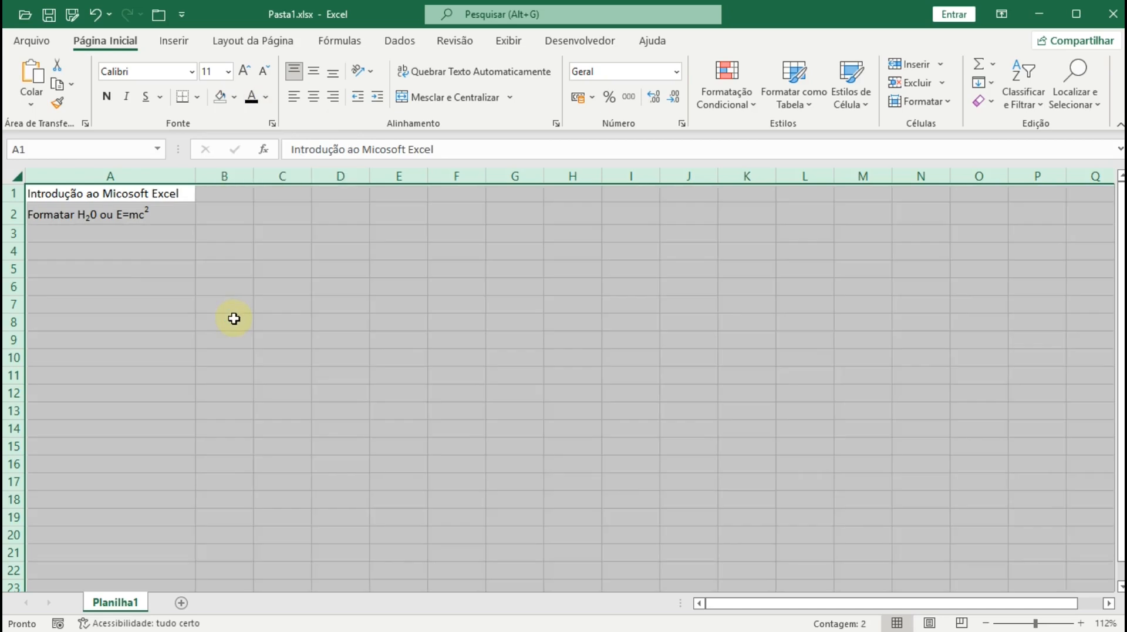
{"action": "left_click", "coordinate": [143, 261]}
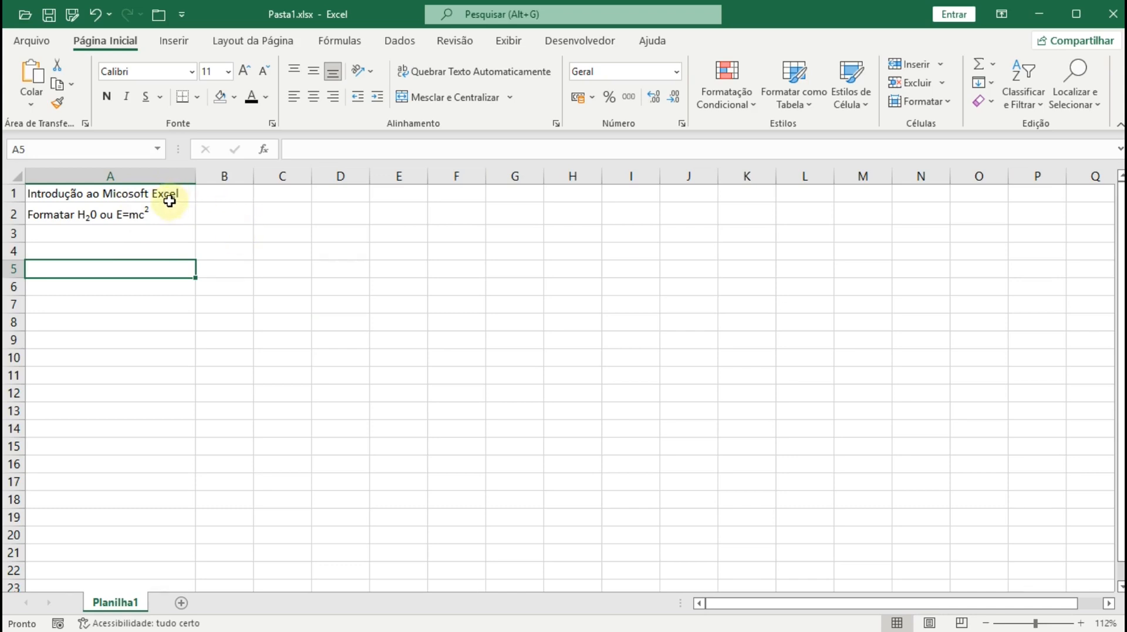
{"action": "left_click_drag", "start_coordinate": [169, 198], "coordinate": [186, 215]}
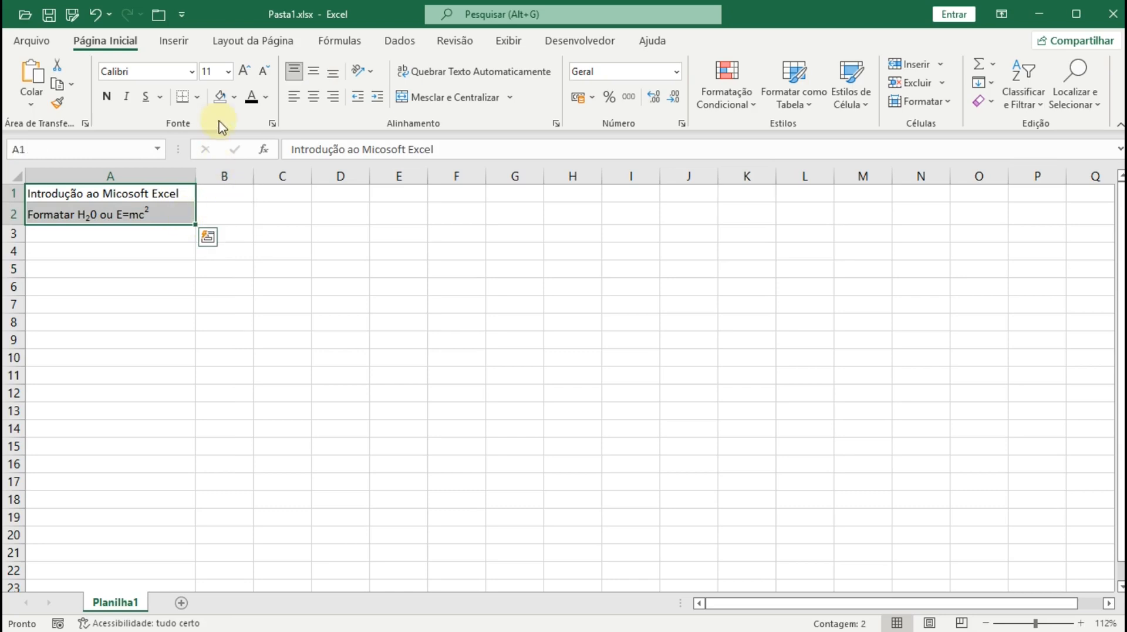
- Apply All Borders to A1:A2, then select column A
{"action": "left_click", "coordinate": [197, 99]}
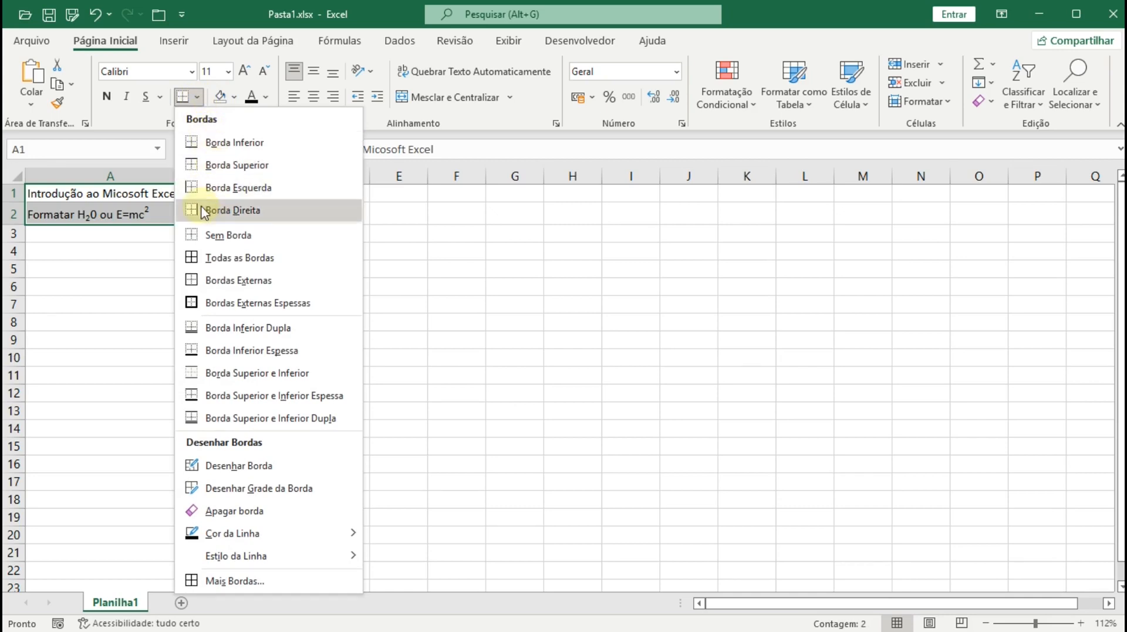
{"action": "left_click", "coordinate": [194, 261]}
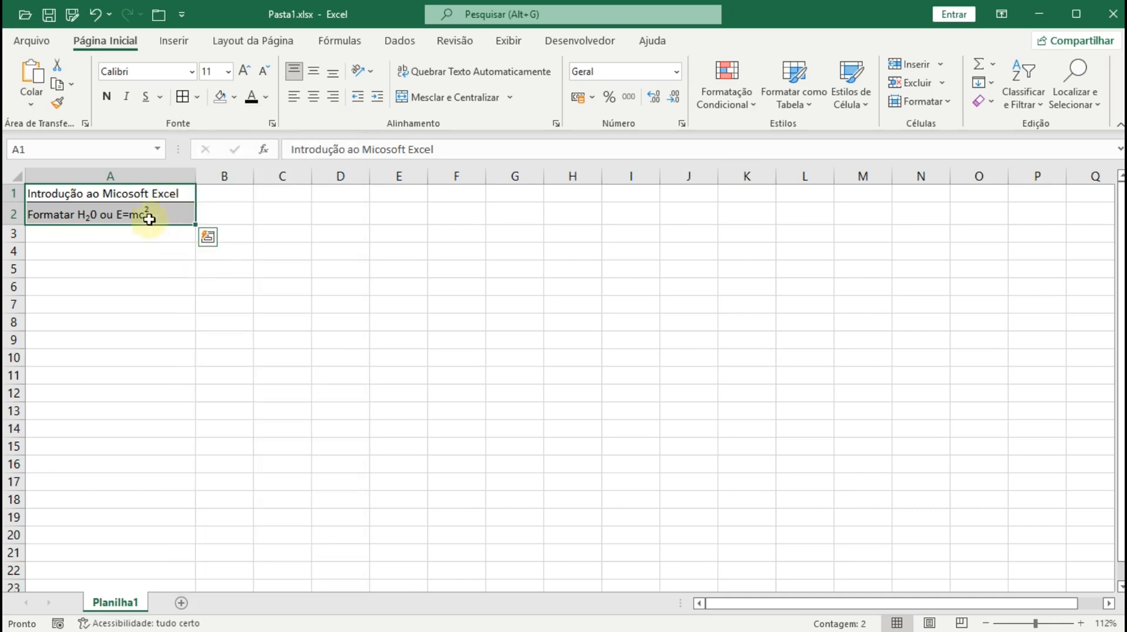
{"action": "left_click", "coordinate": [106, 175]}
- Insert a blank column before column A and a blank row above row 1
{"action": "right_click", "coordinate": [106, 176]}
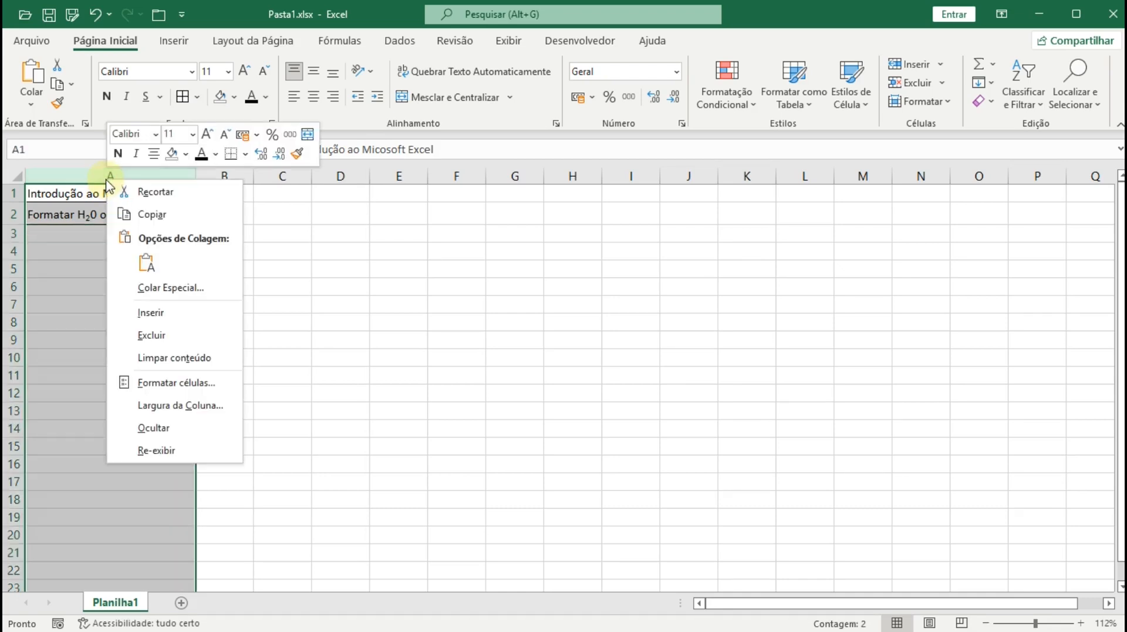
{"action": "left_click", "coordinate": [150, 313]}
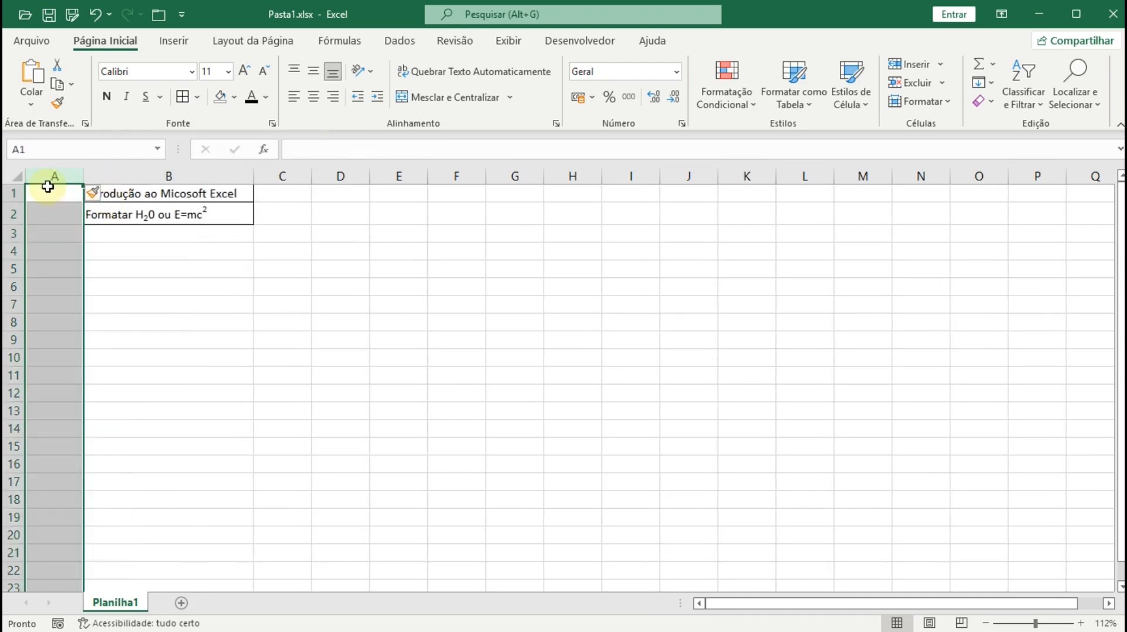
{"action": "left_click", "coordinate": [15, 192]}
{"action": "right_click", "coordinate": [15, 192]}
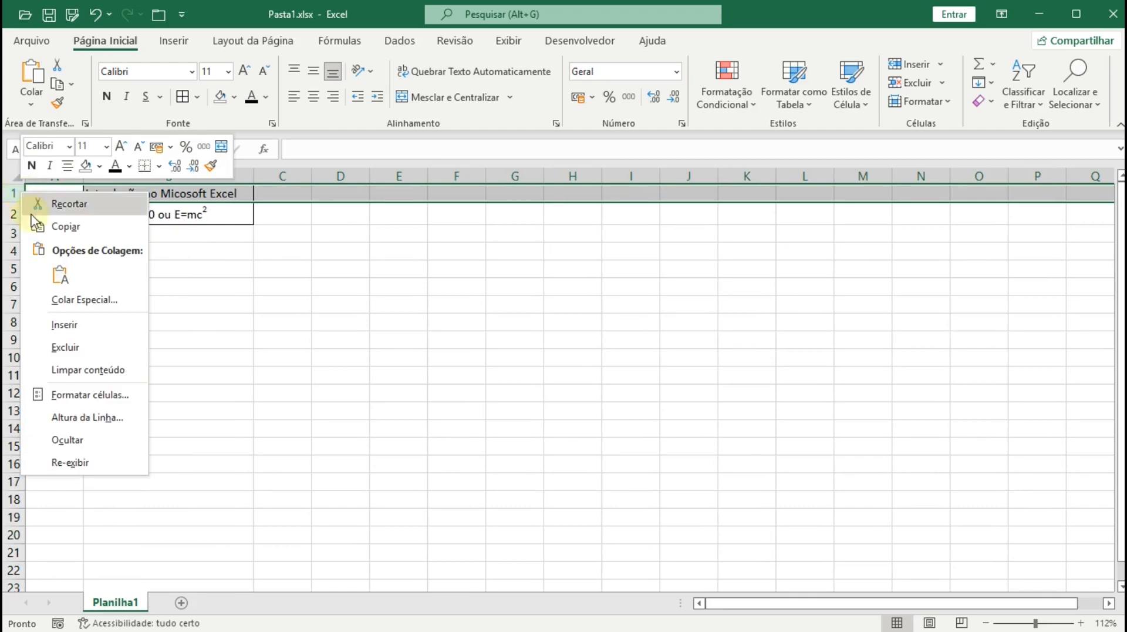
{"action": "left_click", "coordinate": [55, 322]}
{"action": "left_click", "coordinate": [225, 292]}
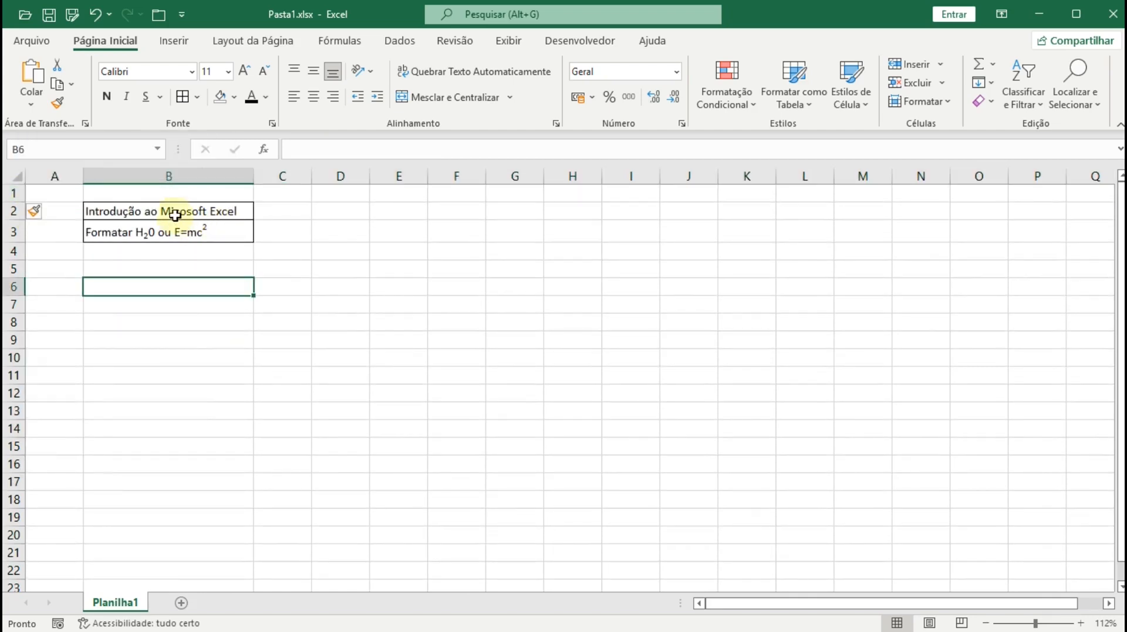
- Give B2:E5 all borders plus a thick outside border
{"action": "left_click_drag", "start_coordinate": [175, 214], "coordinate": [385, 267]}
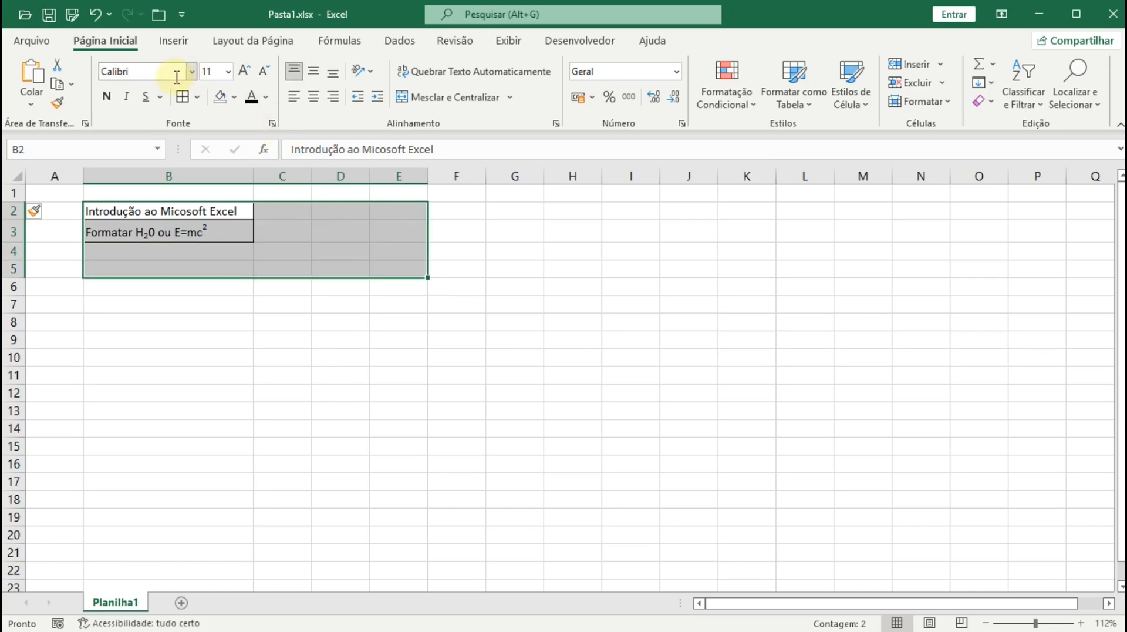
{"action": "left_click", "coordinate": [182, 96]}
{"action": "left_click", "coordinate": [229, 233]}
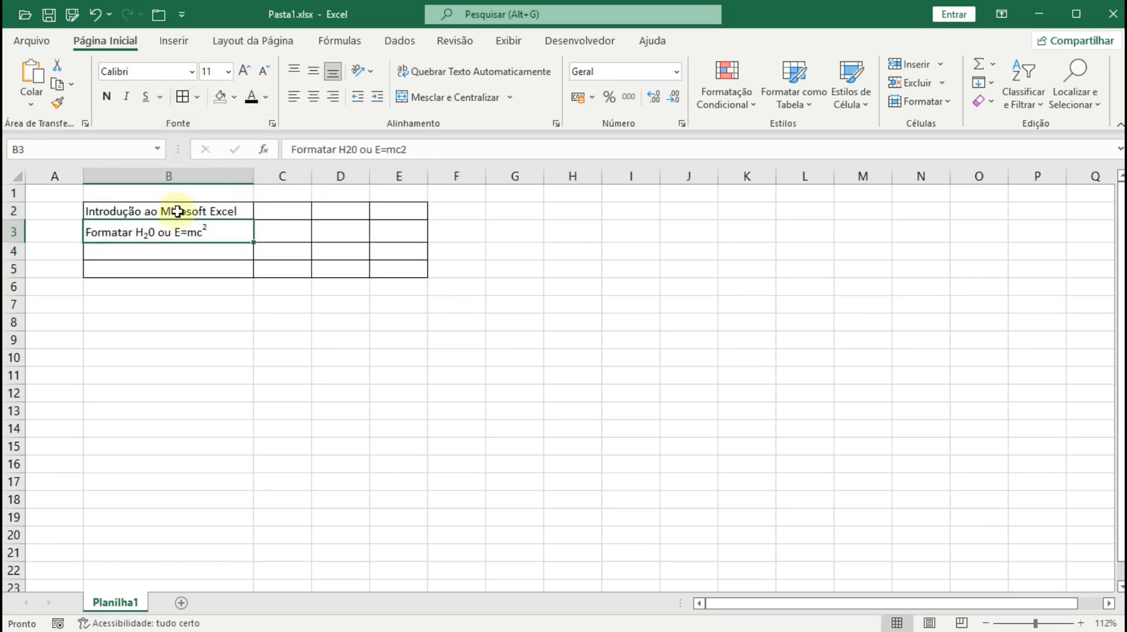
{"action": "left_click_drag", "start_coordinate": [178, 211], "coordinate": [373, 255]}
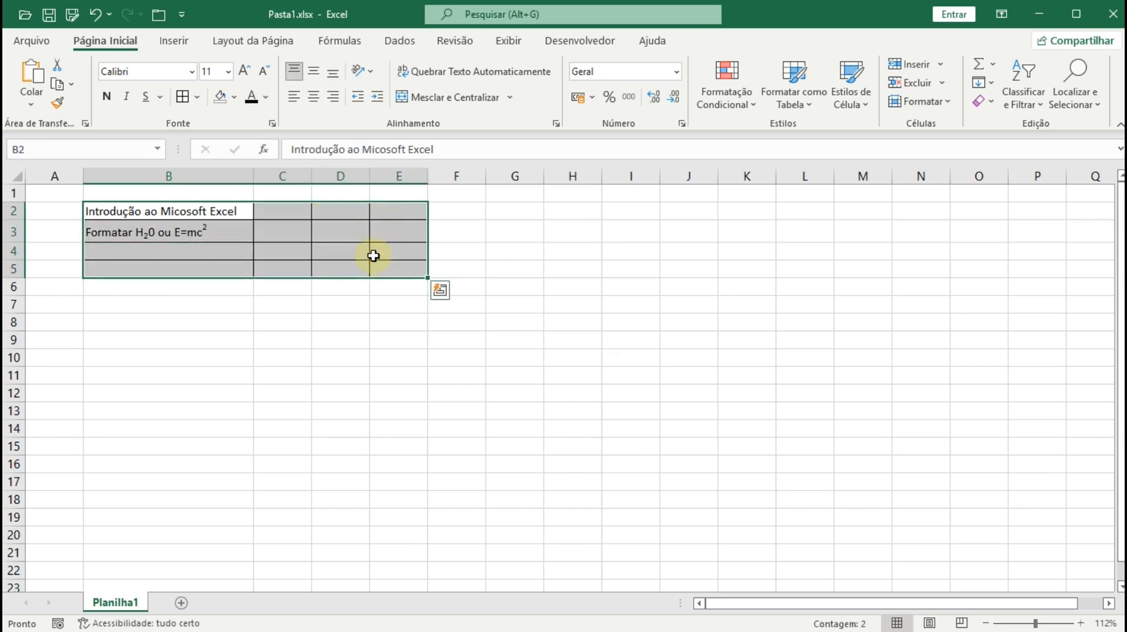
{"action": "left_click", "coordinate": [197, 97]}
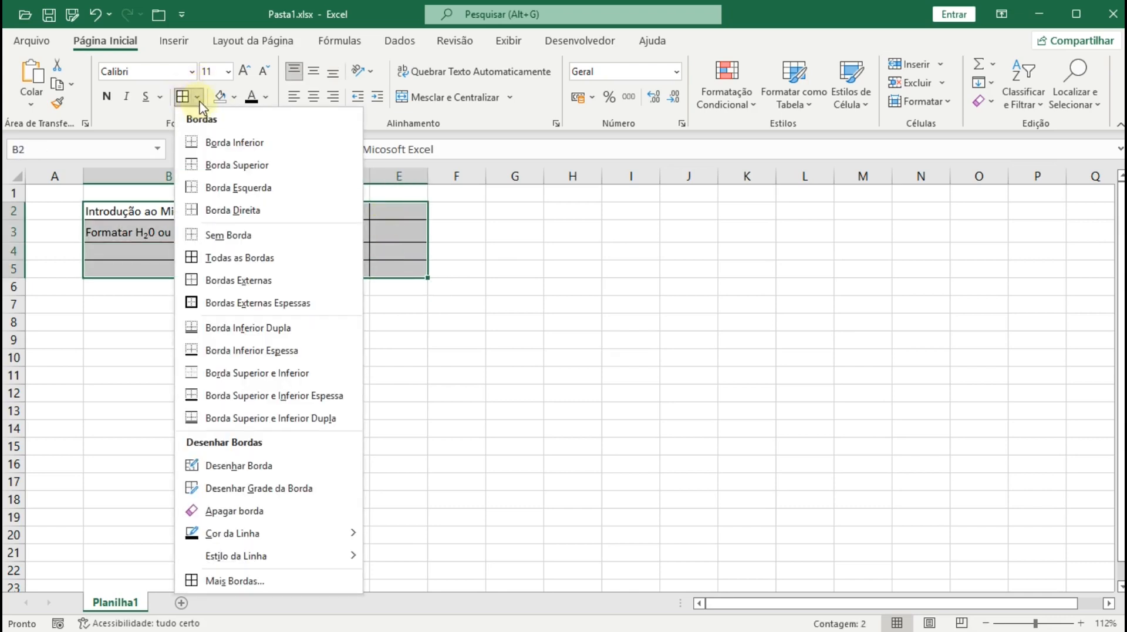
{"action": "left_click", "coordinate": [213, 303]}
{"action": "left_click", "coordinate": [211, 306]}
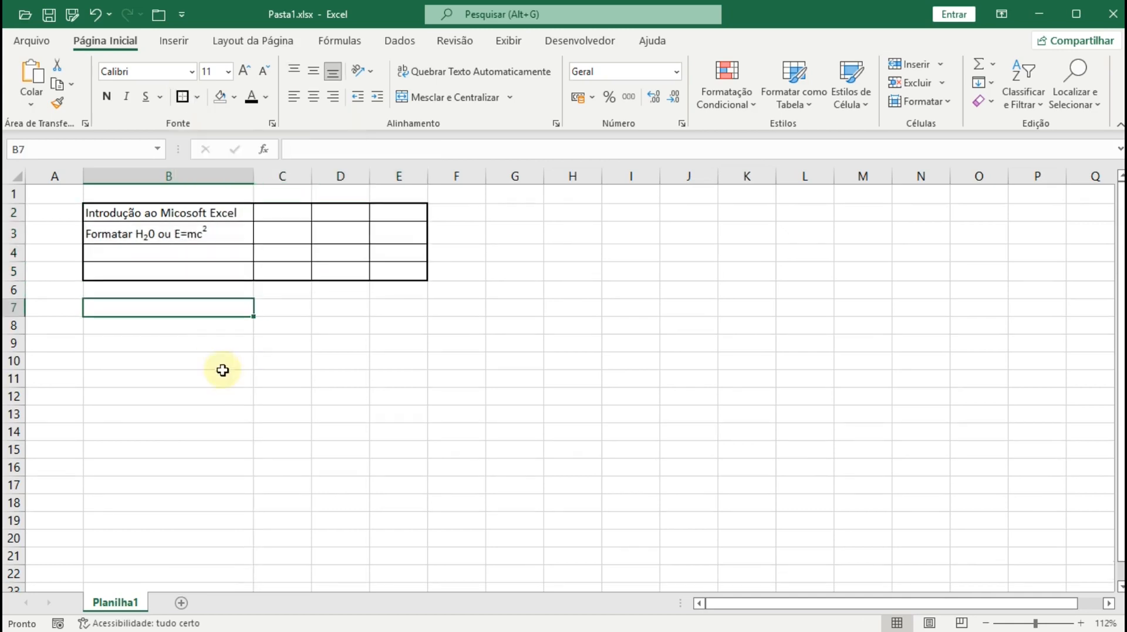
{"action": "left_click_drag", "start_coordinate": [162, 209], "coordinate": [378, 232]}
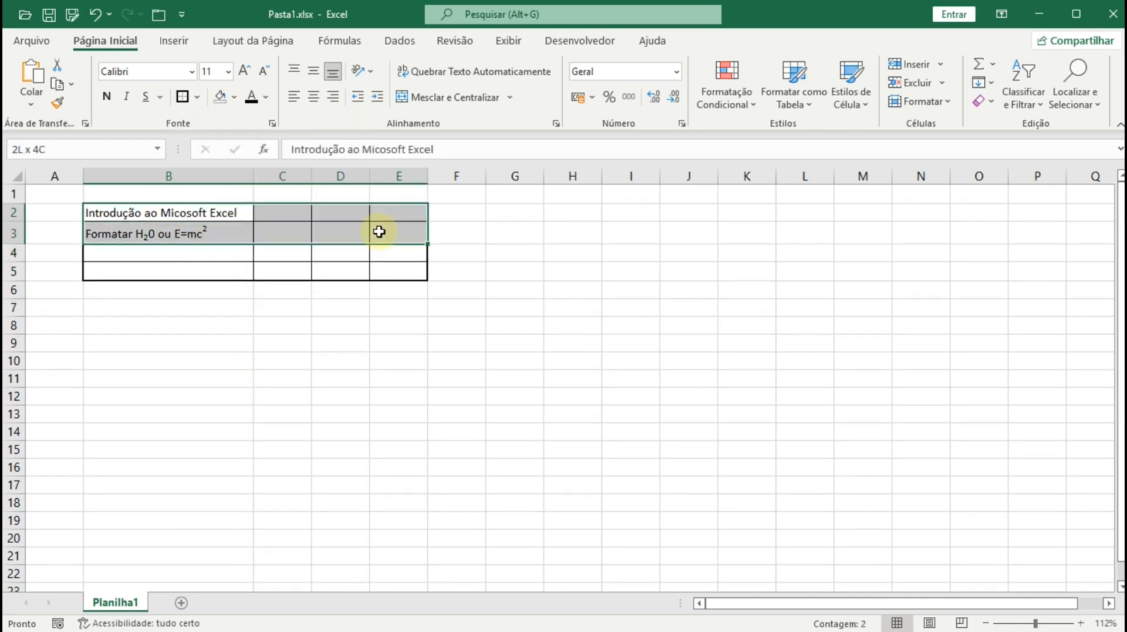
{"action": "left_click", "coordinate": [323, 227]}
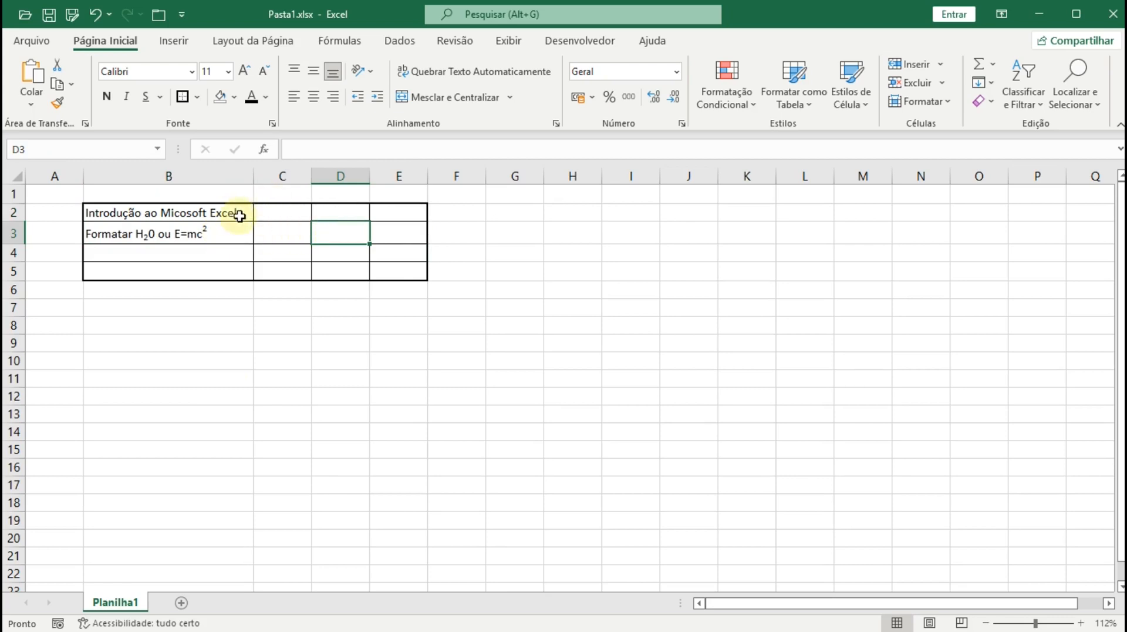
{"action": "left_click_drag", "start_coordinate": [239, 214], "coordinate": [375, 268]}
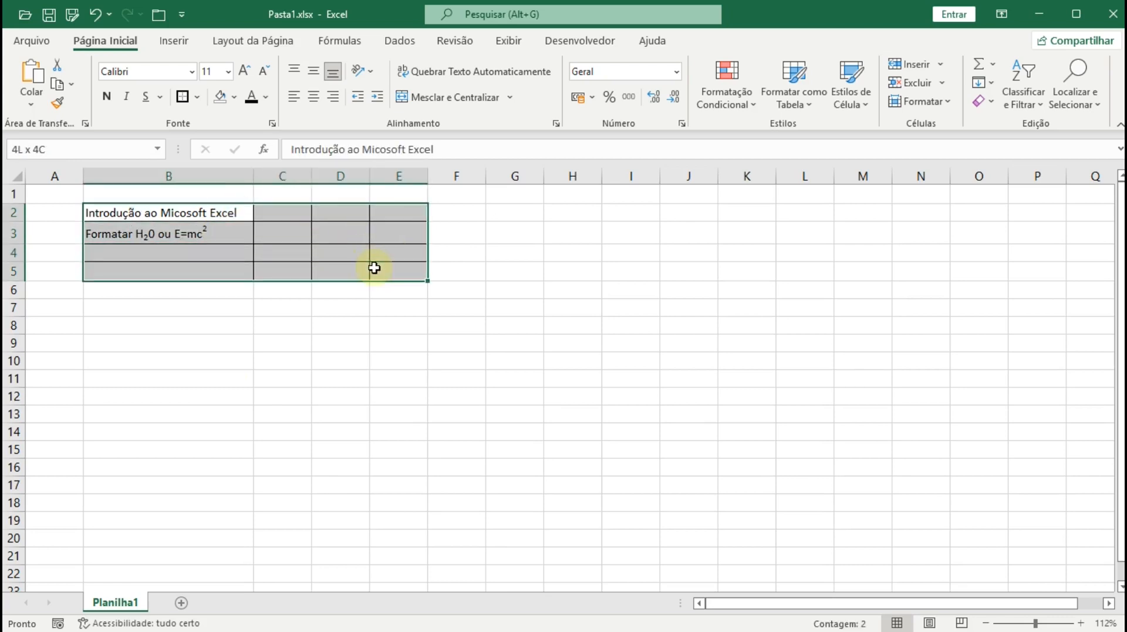
{"action": "left_click", "coordinate": [197, 97]}
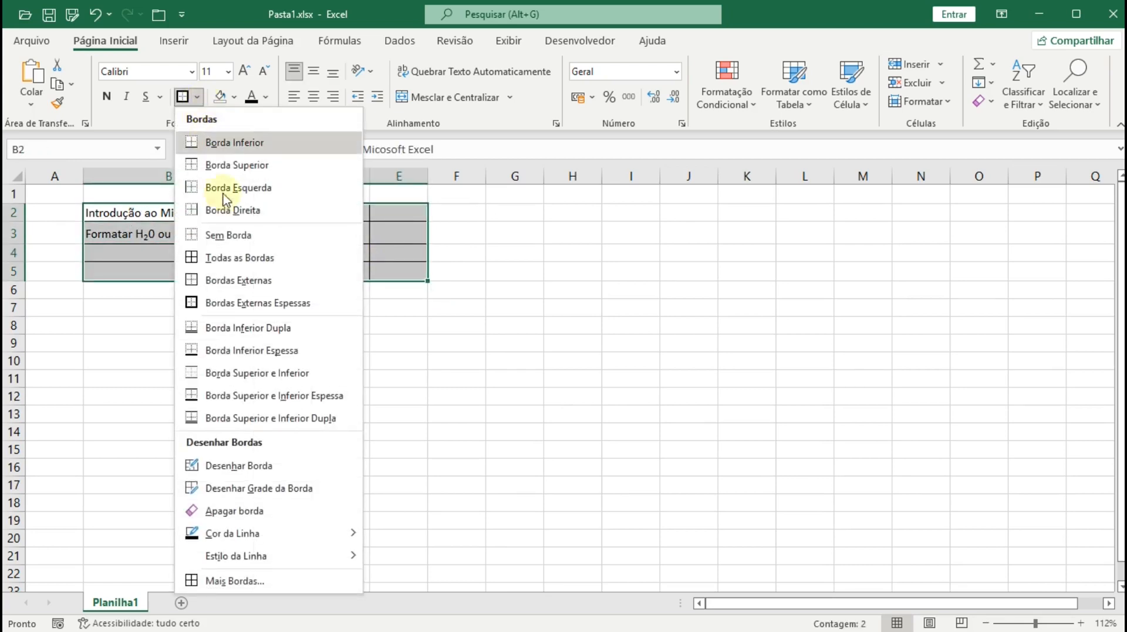
- Make B2:E5's inner borders a thick solid blue line in More Borders
{"action": "left_click", "coordinate": [224, 592]}
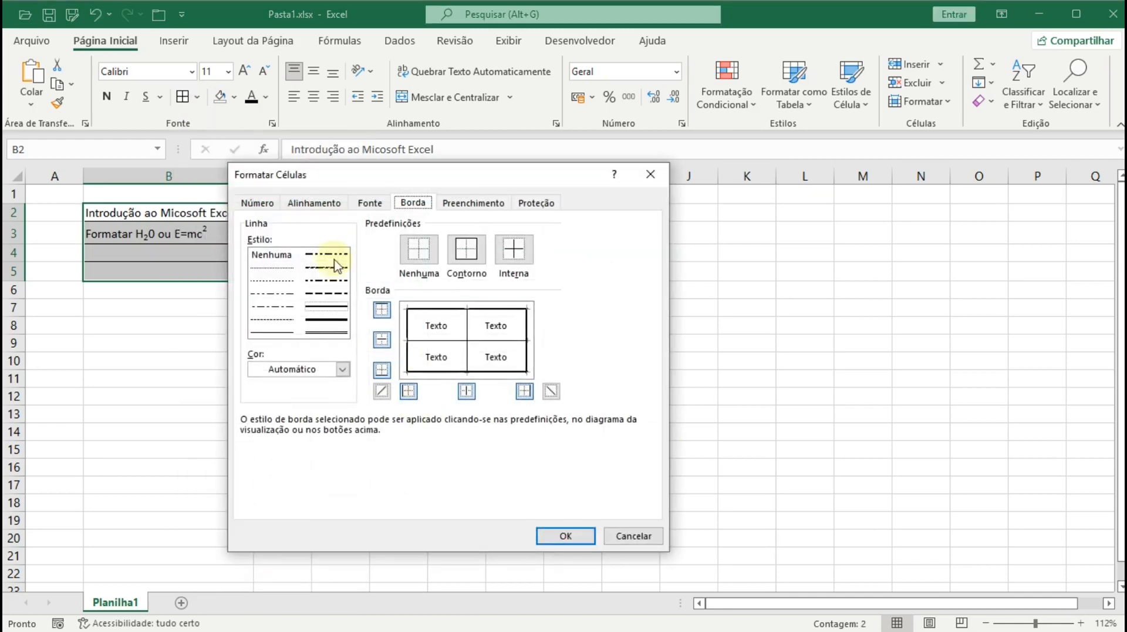
{"action": "left_click_drag", "start_coordinate": [346, 176], "coordinate": [367, 160]}
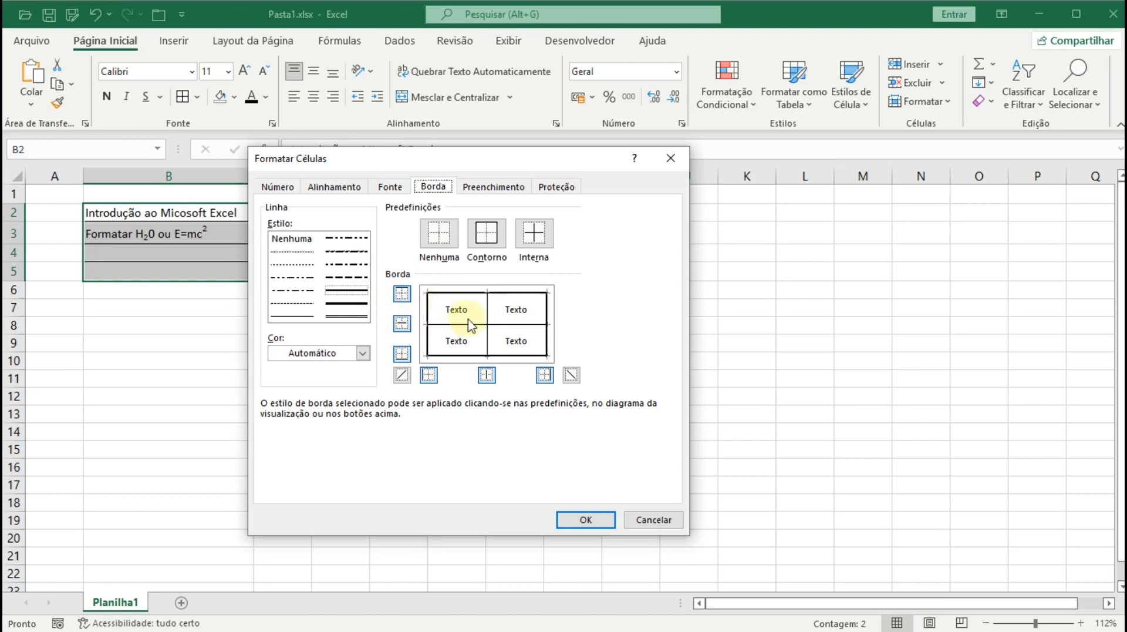
{"action": "left_click", "coordinate": [342, 303]}
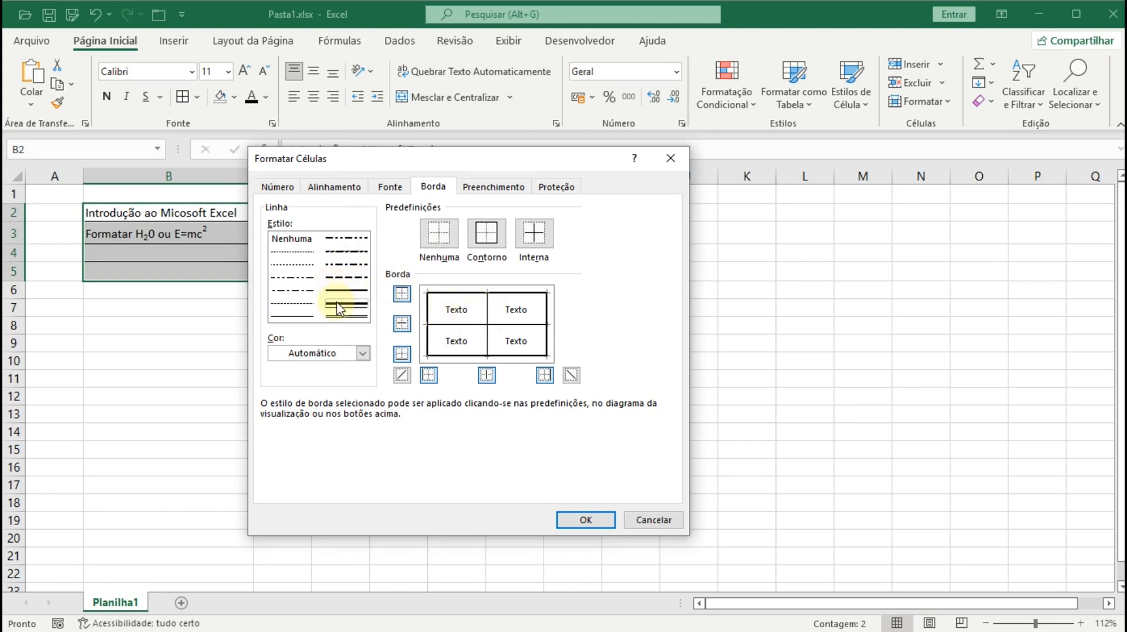
{"action": "left_click", "coordinate": [341, 354]}
{"action": "left_click", "coordinate": [341, 354]}
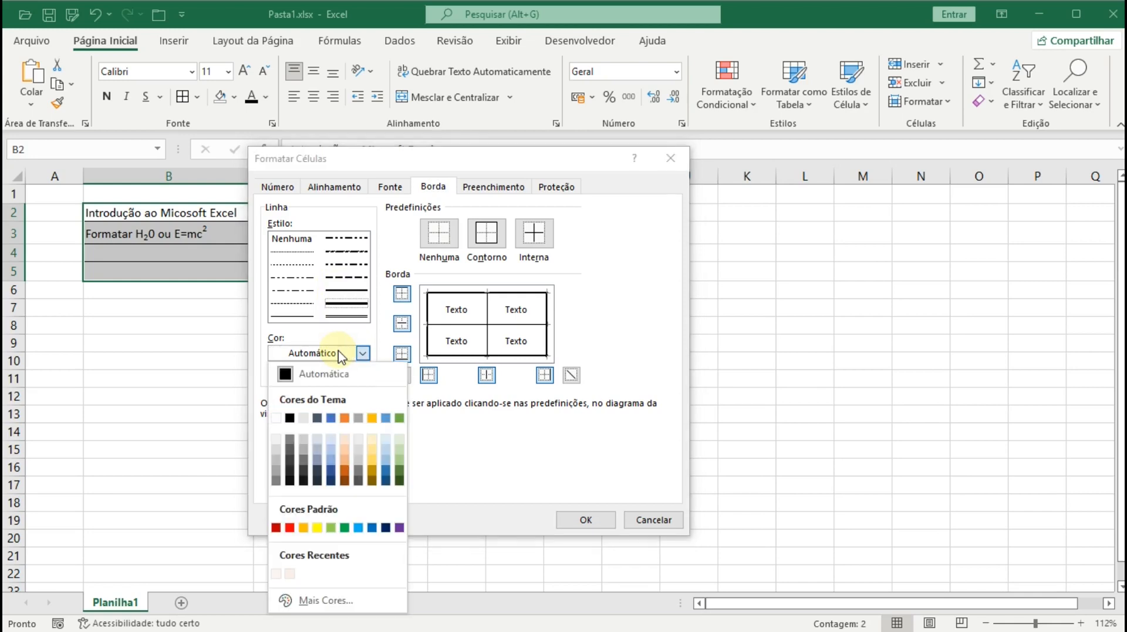
{"action": "left_click", "coordinate": [338, 418]}
{"action": "left_click", "coordinate": [451, 326]}
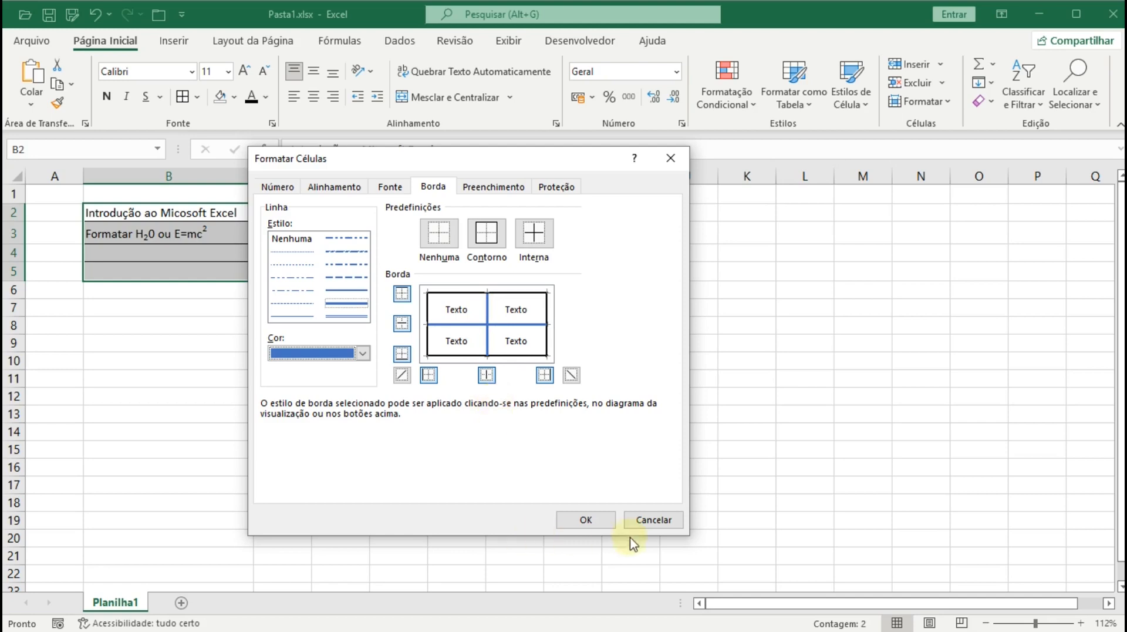
{"action": "left_click", "coordinate": [587, 528]}
{"action": "left_click", "coordinate": [138, 402]}
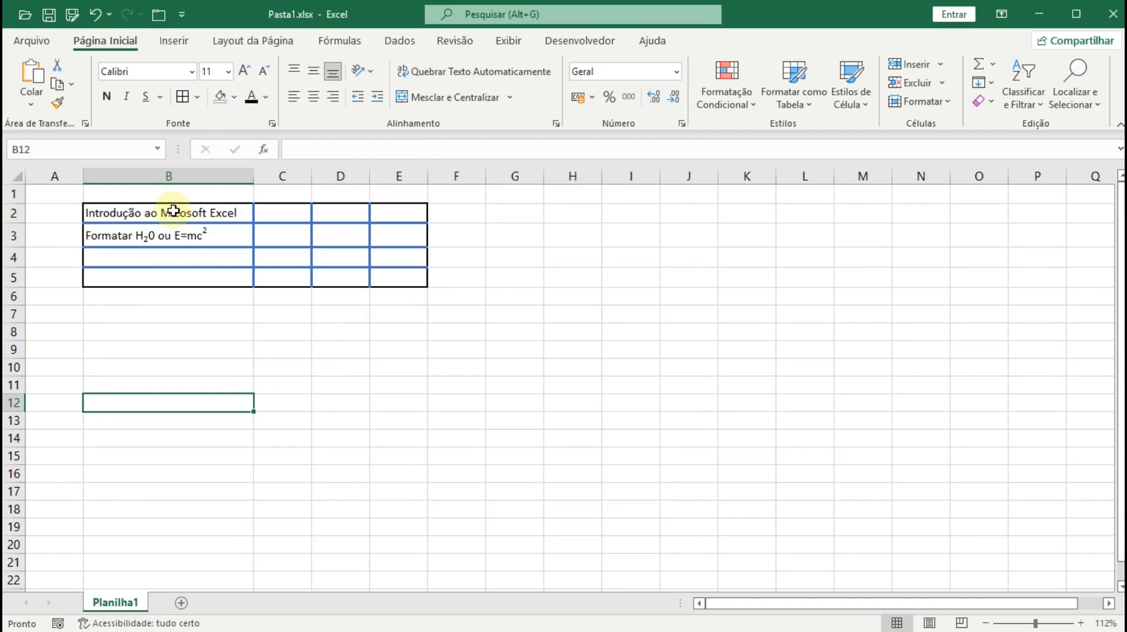
- Remove all borders from B2:E5 with Sem Borda
{"action": "left_click_drag", "start_coordinate": [171, 216], "coordinate": [405, 279]}
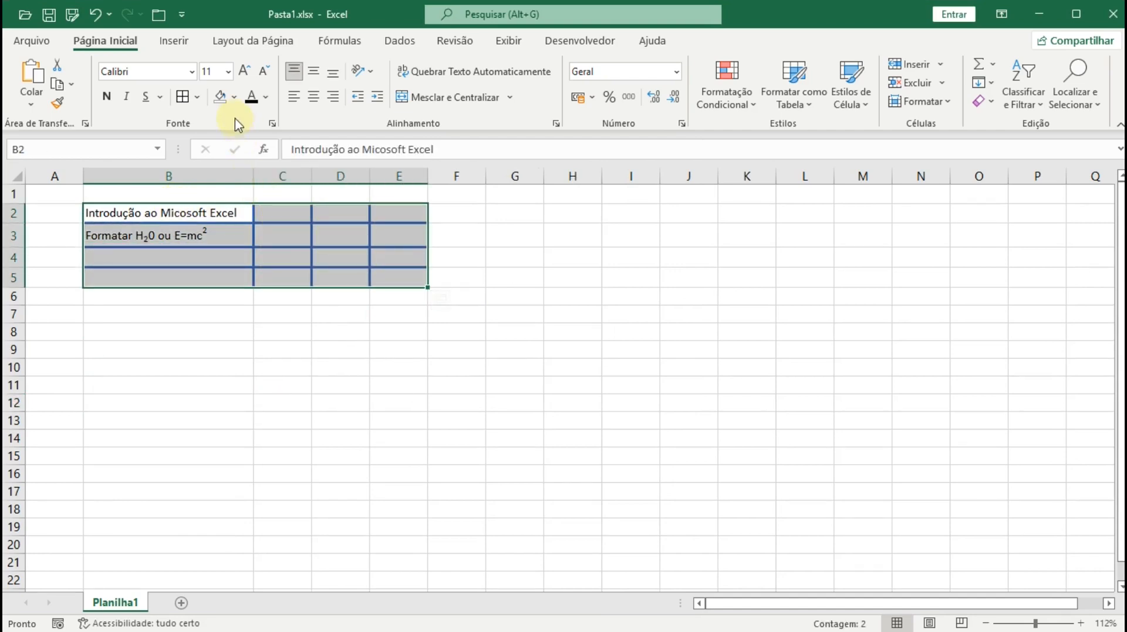
{"action": "left_click", "coordinate": [199, 99]}
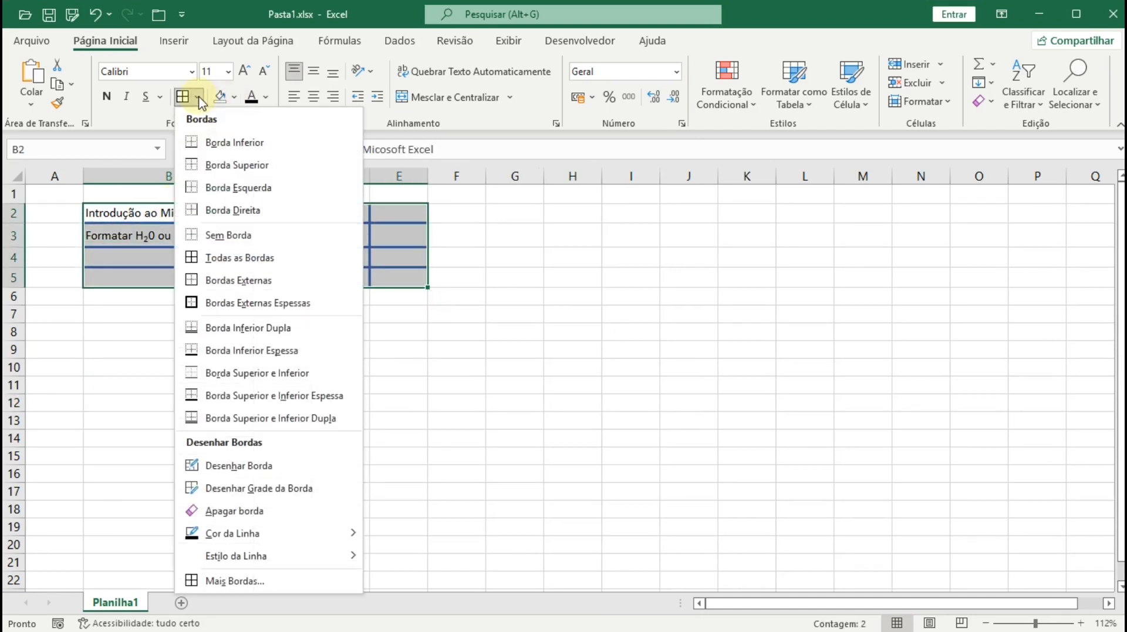
{"action": "left_click", "coordinate": [200, 234]}
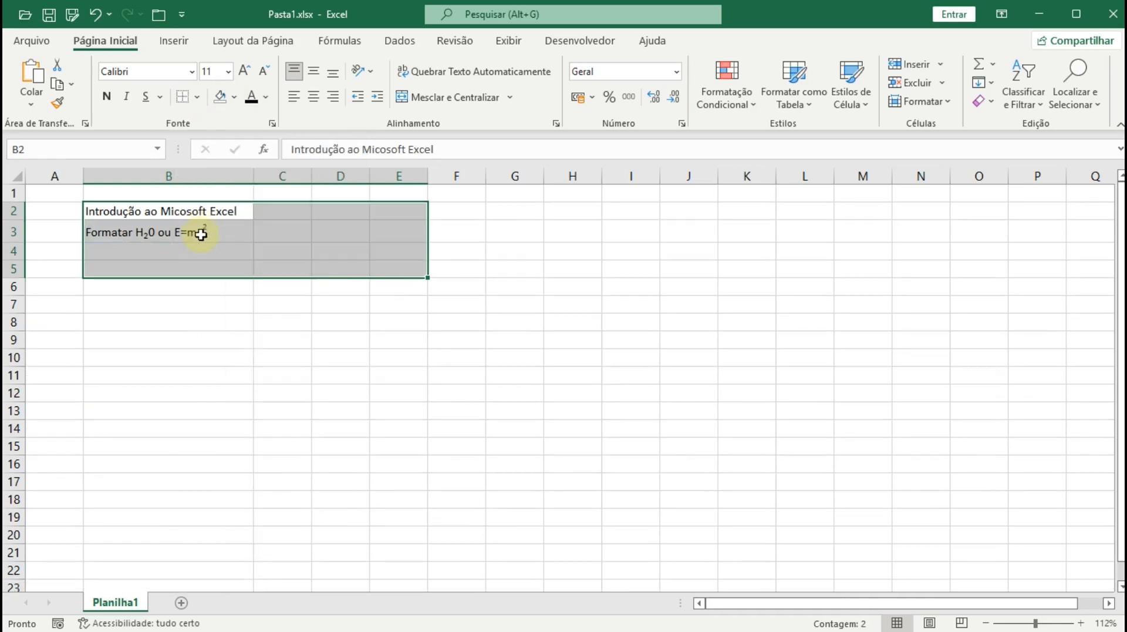
{"action": "left_click", "coordinate": [201, 337]}
- Select the entire sheet and delete all cell contents
{"action": "key", "text": "ctrl+Home"}
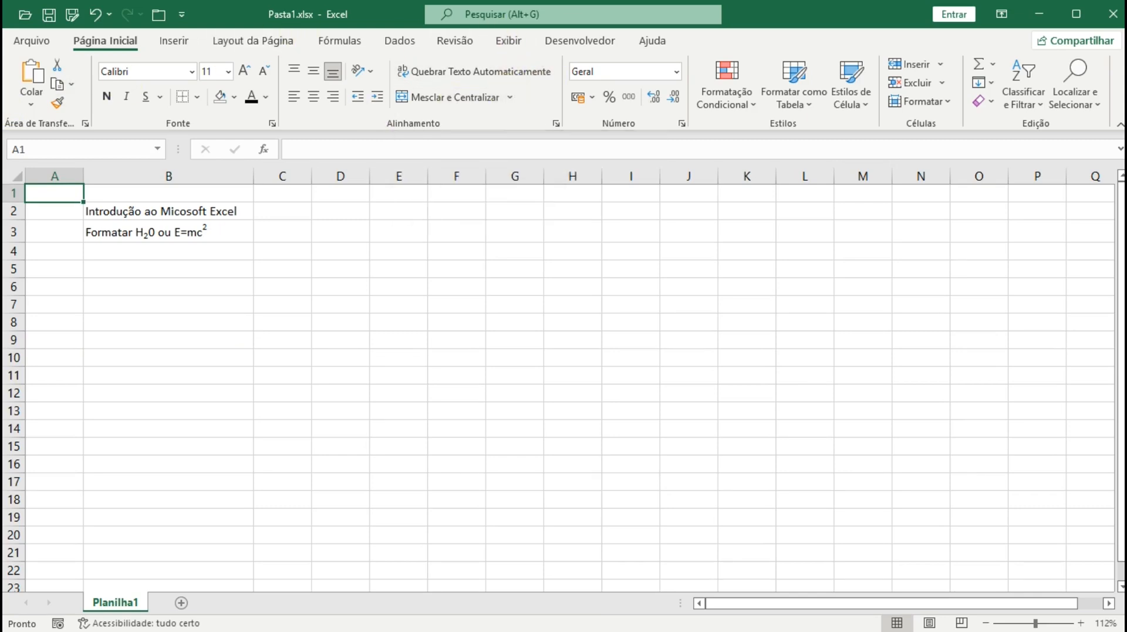
{"action": "left_click", "coordinate": [13, 174]}
{"action": "key", "text": "Delete"}
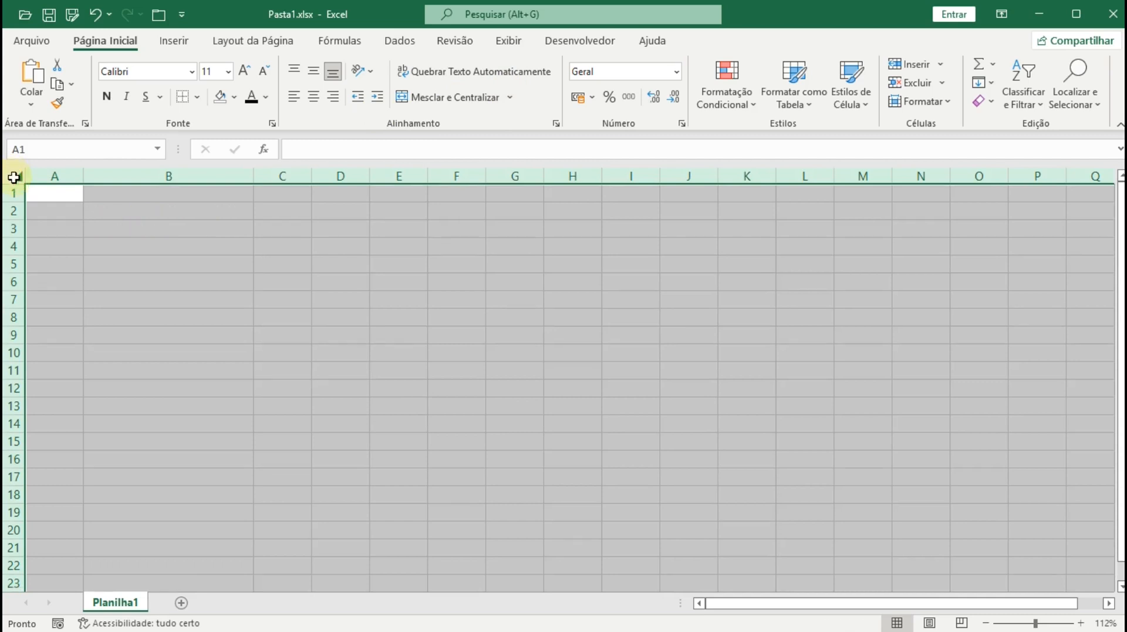
{"action": "left_click", "coordinate": [47, 193]}
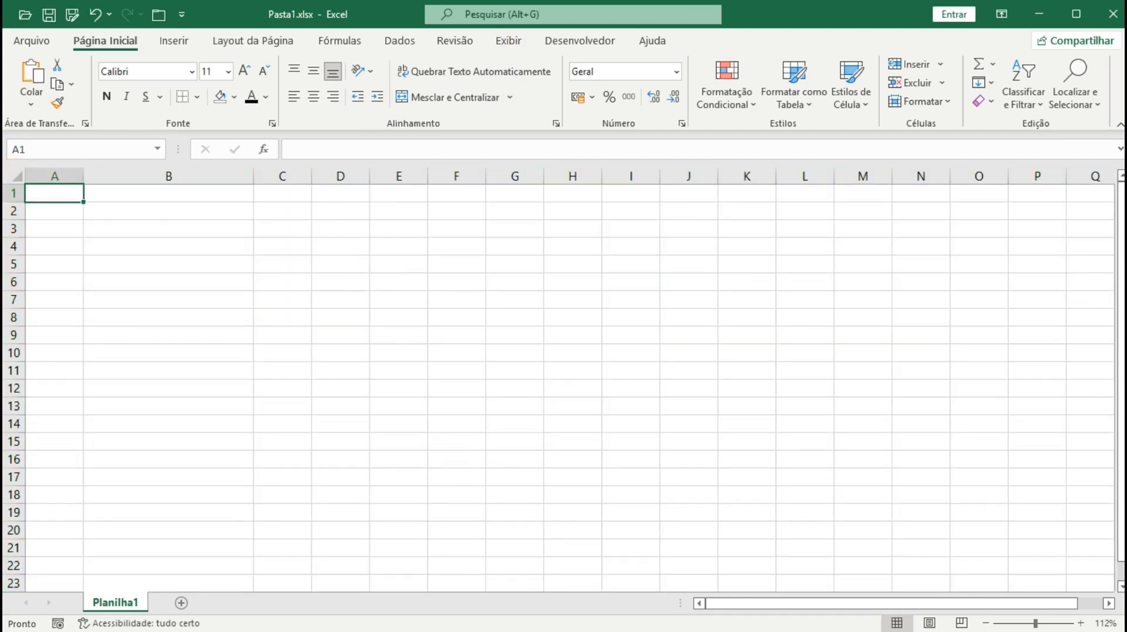
- Enter 'Introdução ao Microsoft Excel' in cell A1, then select B1
{"action": "left_click", "coordinate": [49, 192]}
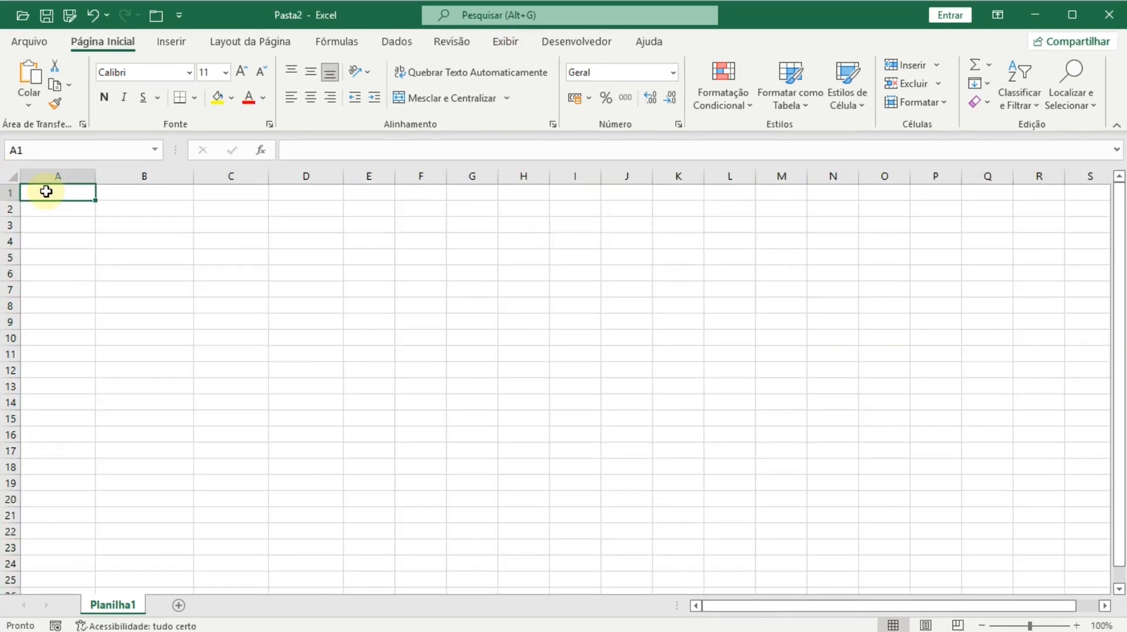
{"action": "type", "text": "M"}
{"action": "key", "text": "BackSpace"}
{"action": "type", "text": "Introd"}
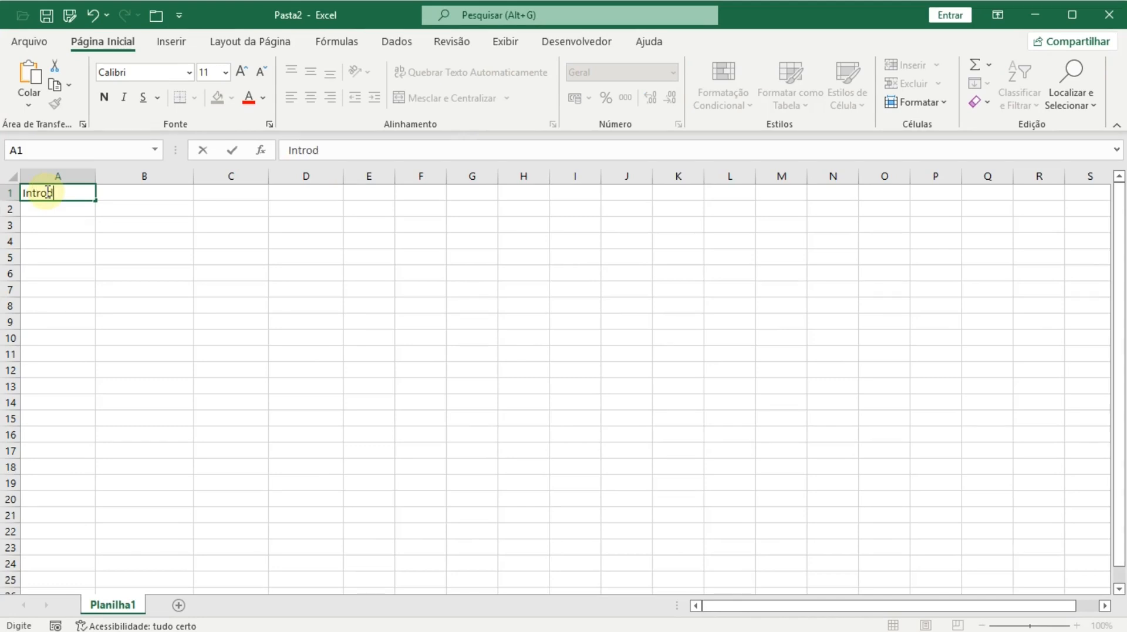
{"action": "type", "text": "ução ao Mi "}
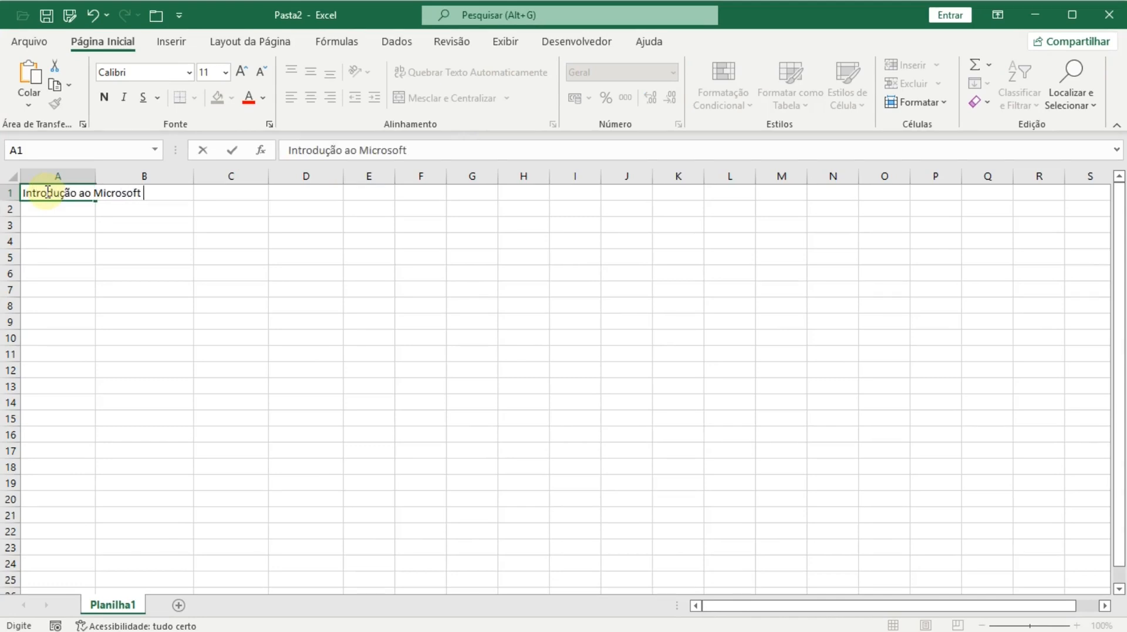
{"action": "type", "text": "crosoft Excel"}
{"action": "key", "text": "Return"}
{"action": "left_click", "coordinate": [47, 193]}
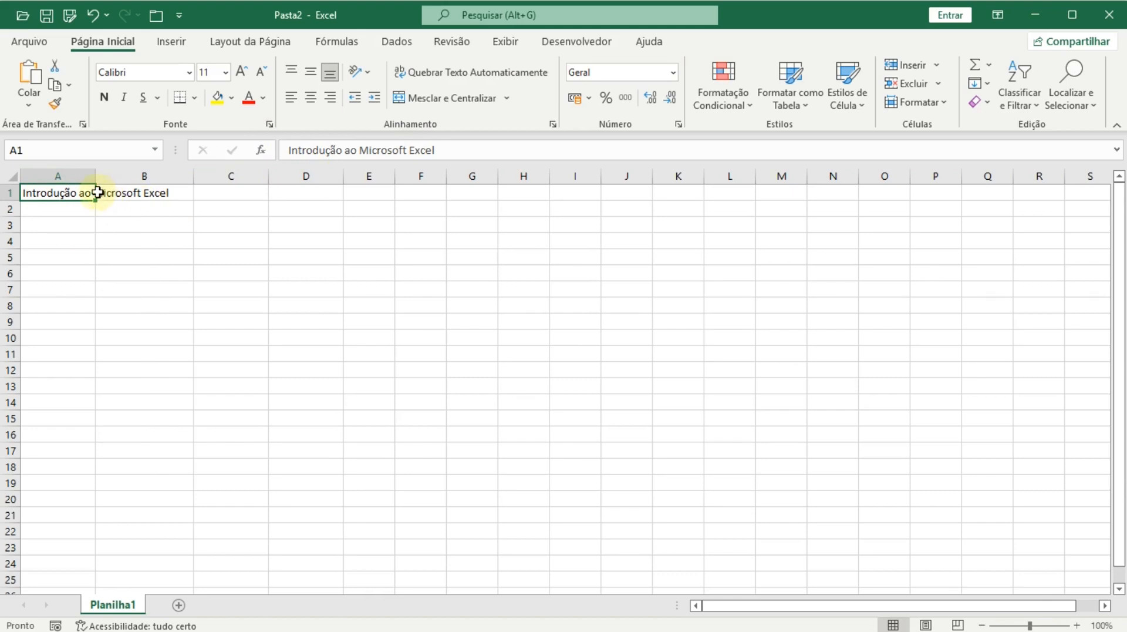
{"action": "left_click", "coordinate": [148, 197]}
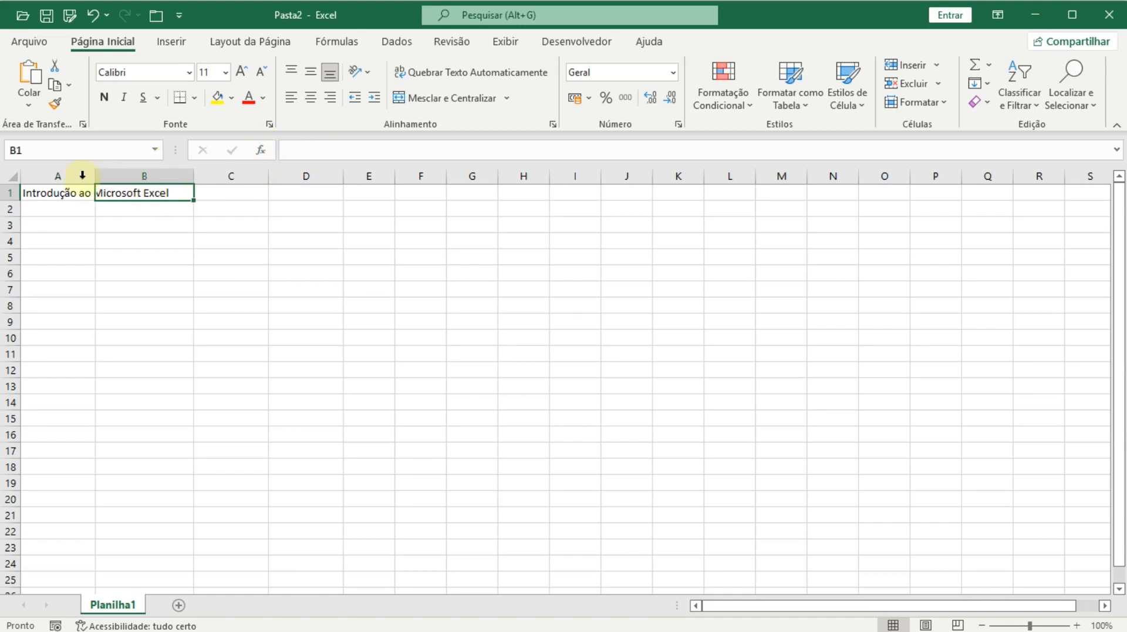
{"action": "left_click", "coordinate": [75, 188]}
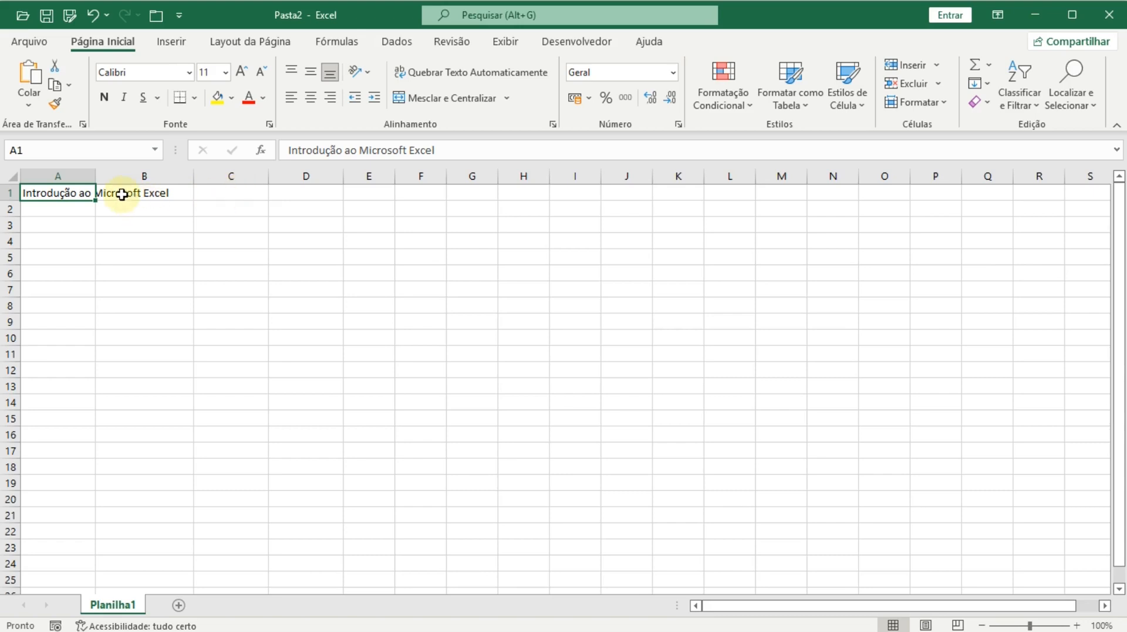
{"action": "left_click", "coordinate": [122, 195]}
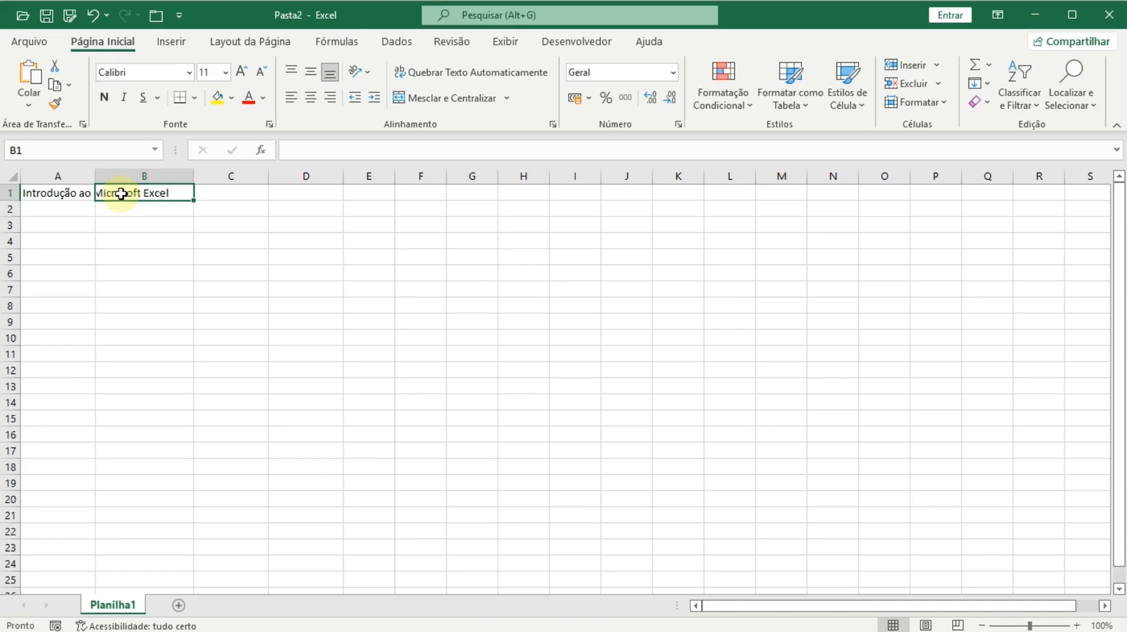
- Enter 'Texto da aula de formatação' in cell B1
{"action": "type", "text": "Texto d"}
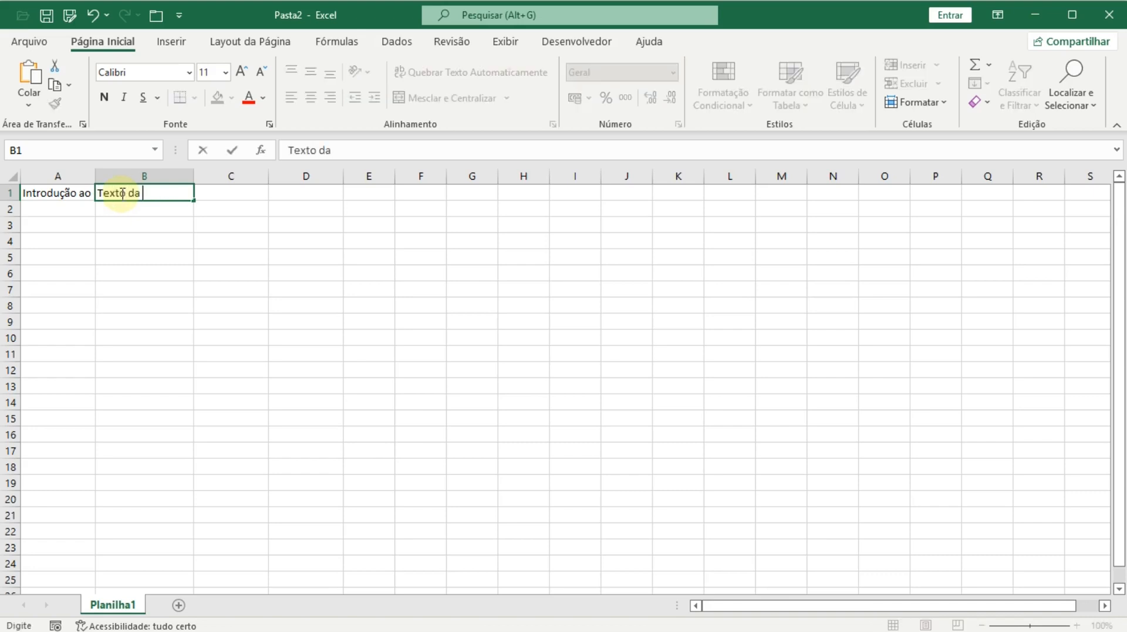
{"action": "type", "text": "al"}
{"action": "type", "text": "ula de forma"}
{"action": "type", "text": "tação"}
{"action": "key", "text": "Return"}
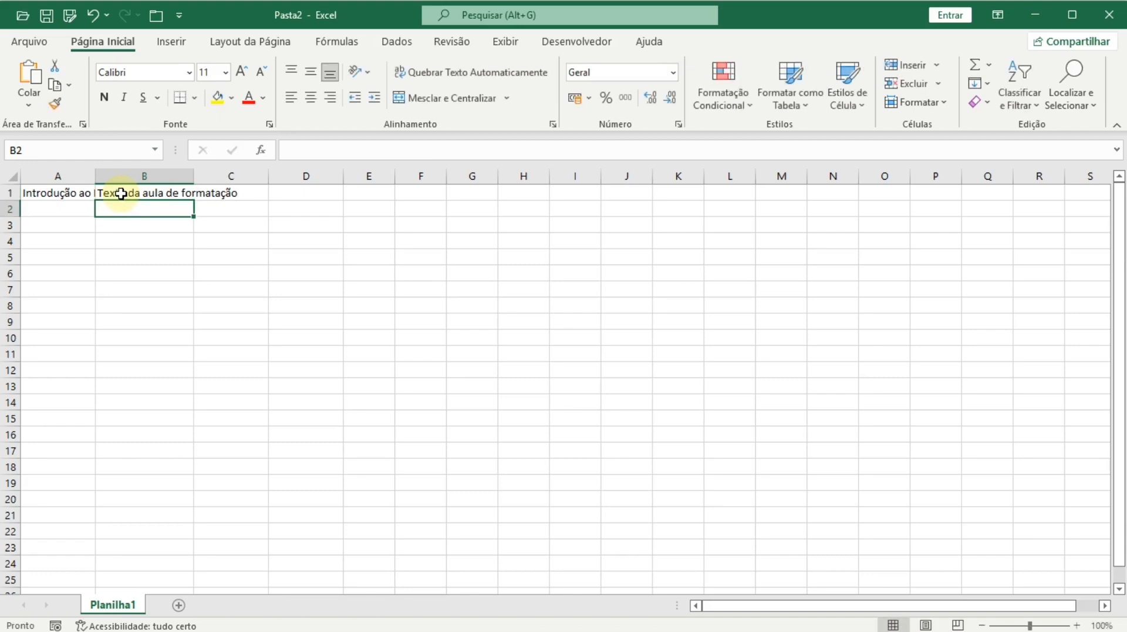
- Enter 'Posso quebrar o texto automaticamente' in cell C1
{"action": "left_click", "coordinate": [121, 193]}
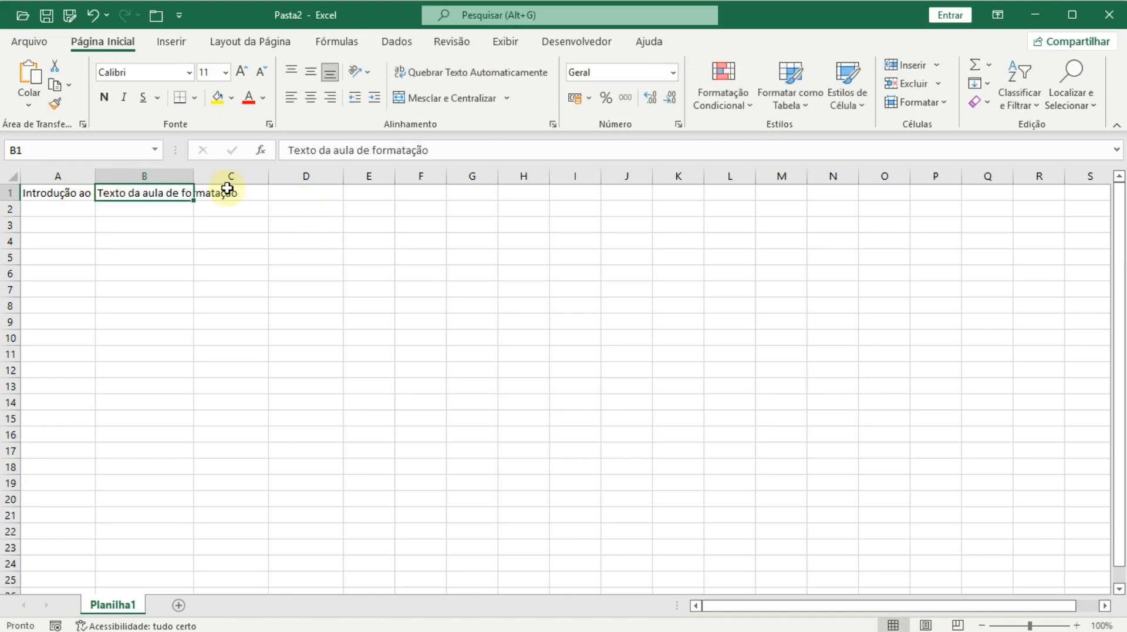
{"action": "left_click", "coordinate": [211, 200]}
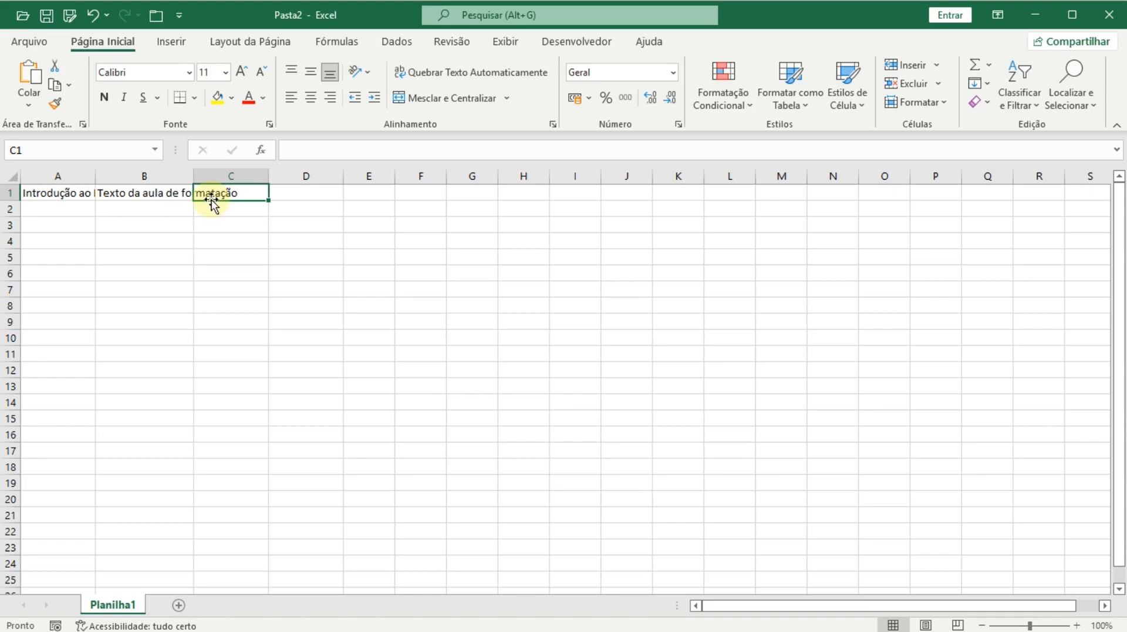
{"action": "type", "text": "Posso quer"}
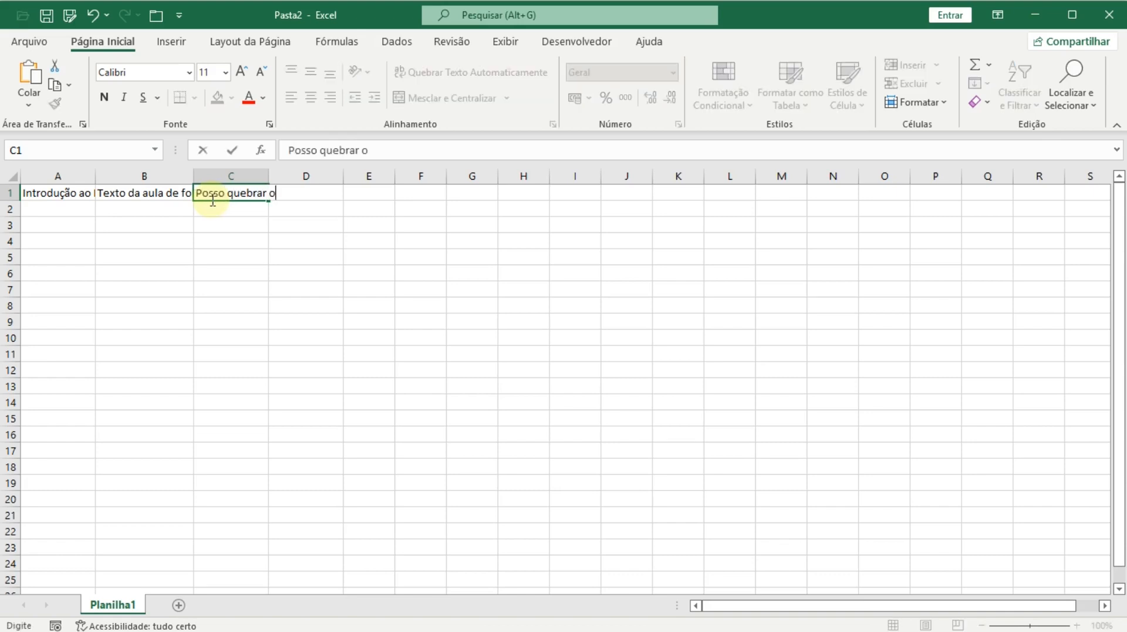
{"action": "type", "text": "brar o texto automati"}
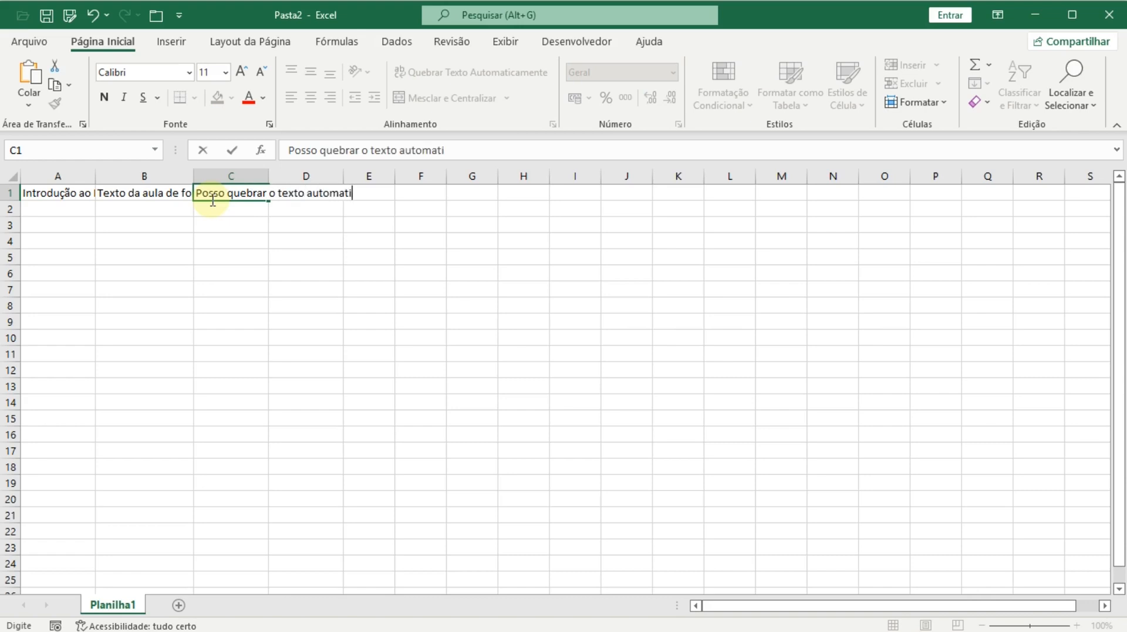
{"action": "type", "text": "camente"}
{"action": "key", "text": "Return"}
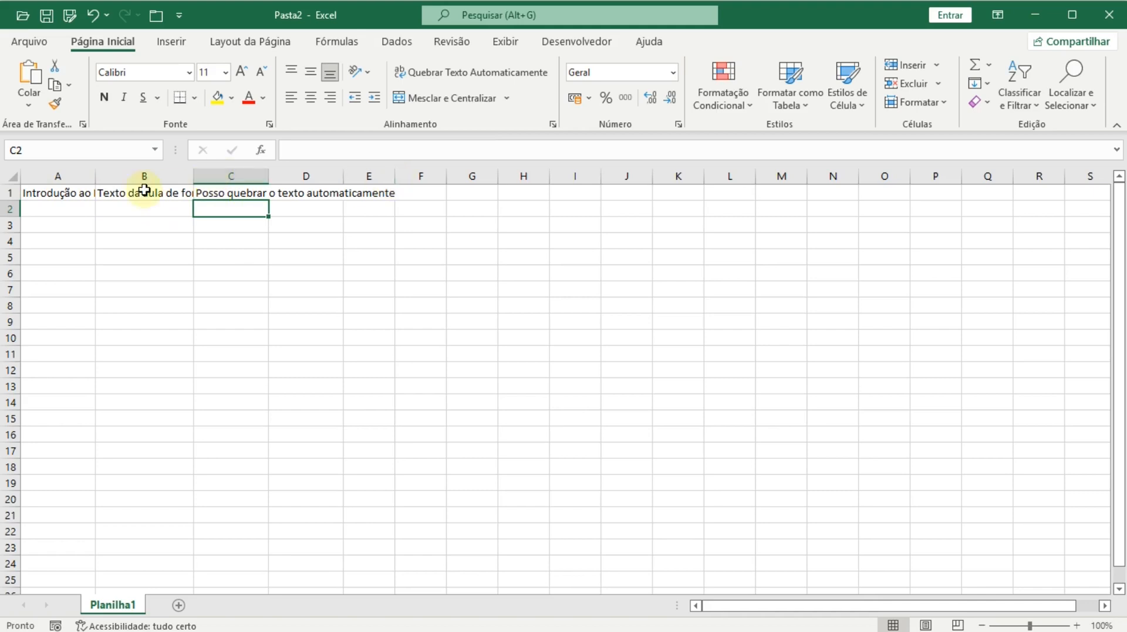
- Turn on text wrapping for cells A1:C1
{"action": "left_click", "coordinate": [54, 192]}
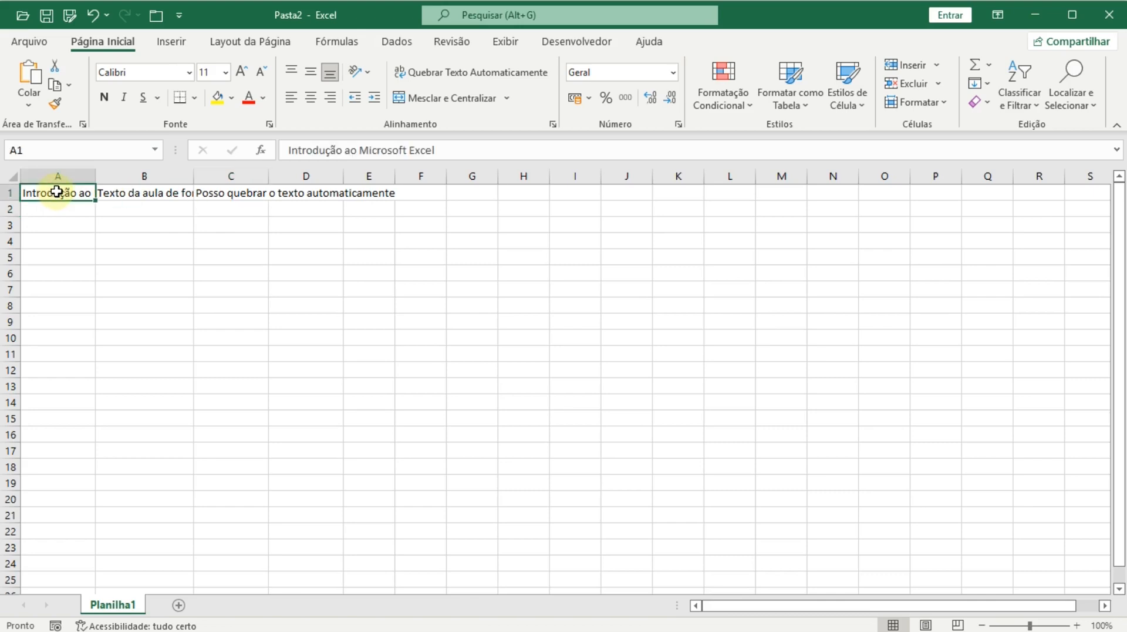
{"action": "left_click_drag", "start_coordinate": [56, 191], "coordinate": [201, 187]}
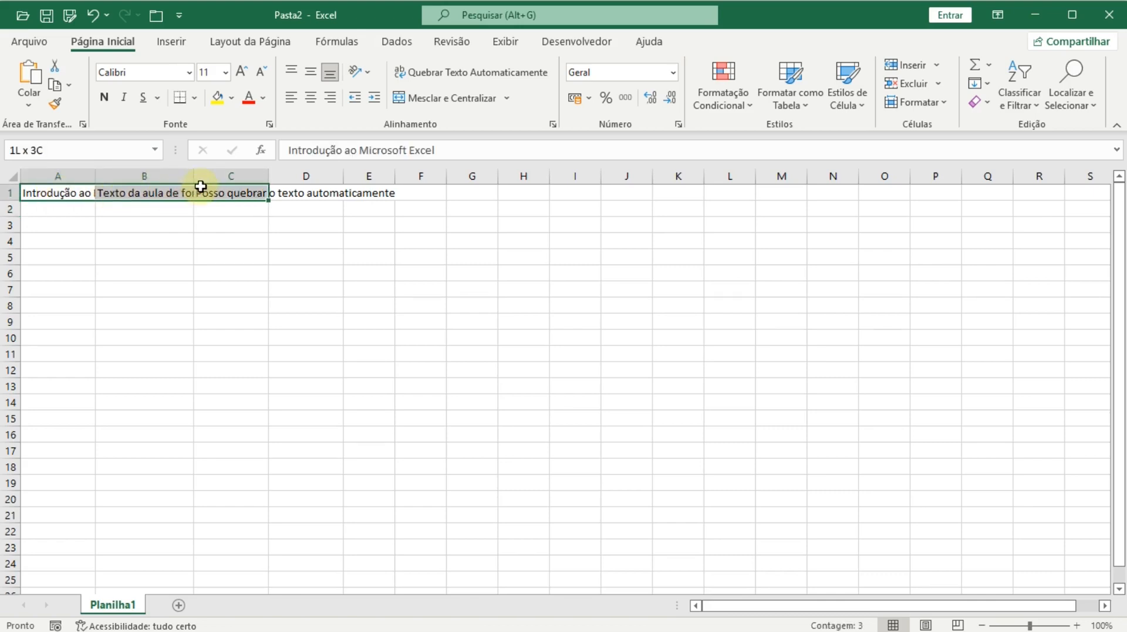
{"action": "left_click_drag", "start_coordinate": [201, 187], "coordinate": [193, 186]}
{"action": "left_click_drag", "start_coordinate": [68, 189], "coordinate": [197, 188]}
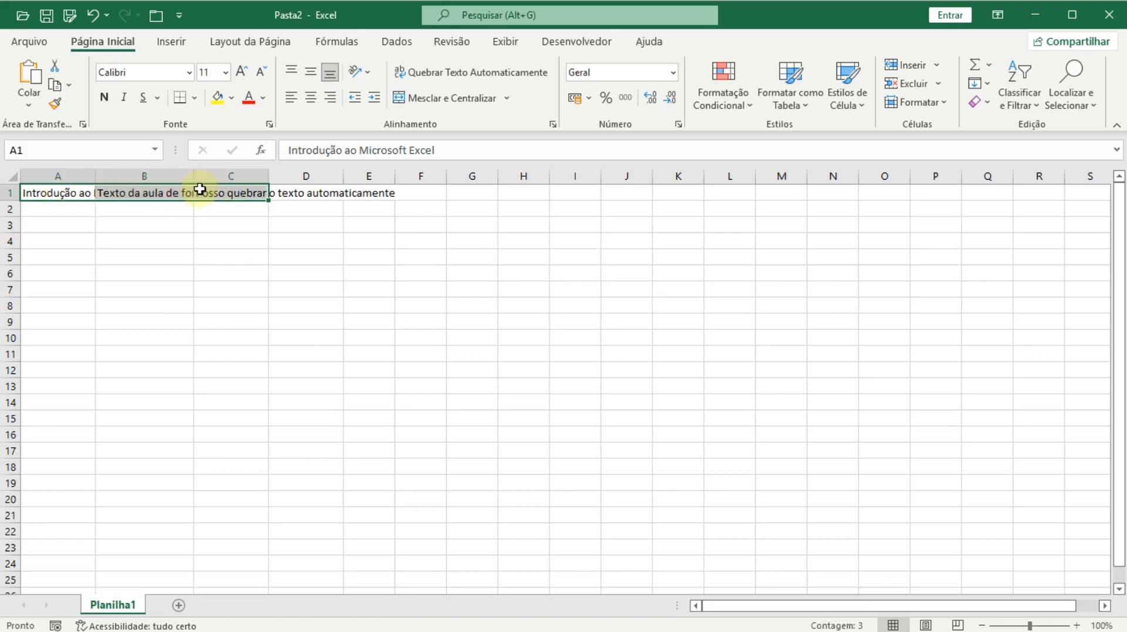
{"action": "left_click", "coordinate": [421, 72]}
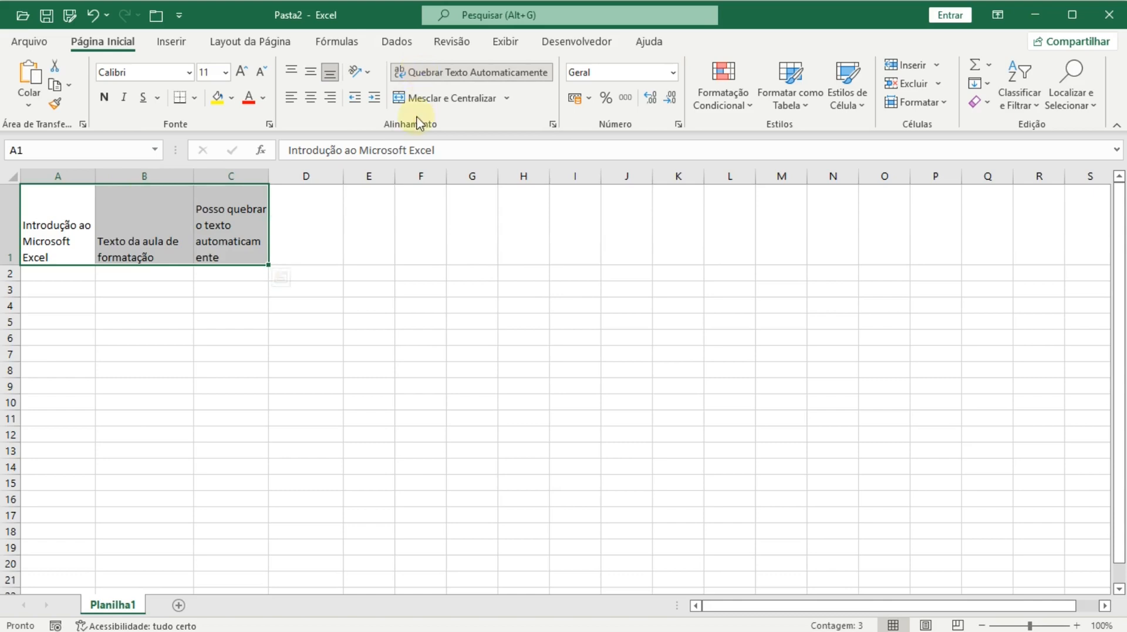
- Widen columns A to C and reduce row 1 to about 59,25 high
{"action": "left_click_drag", "start_coordinate": [73, 176], "coordinate": [304, 174]}
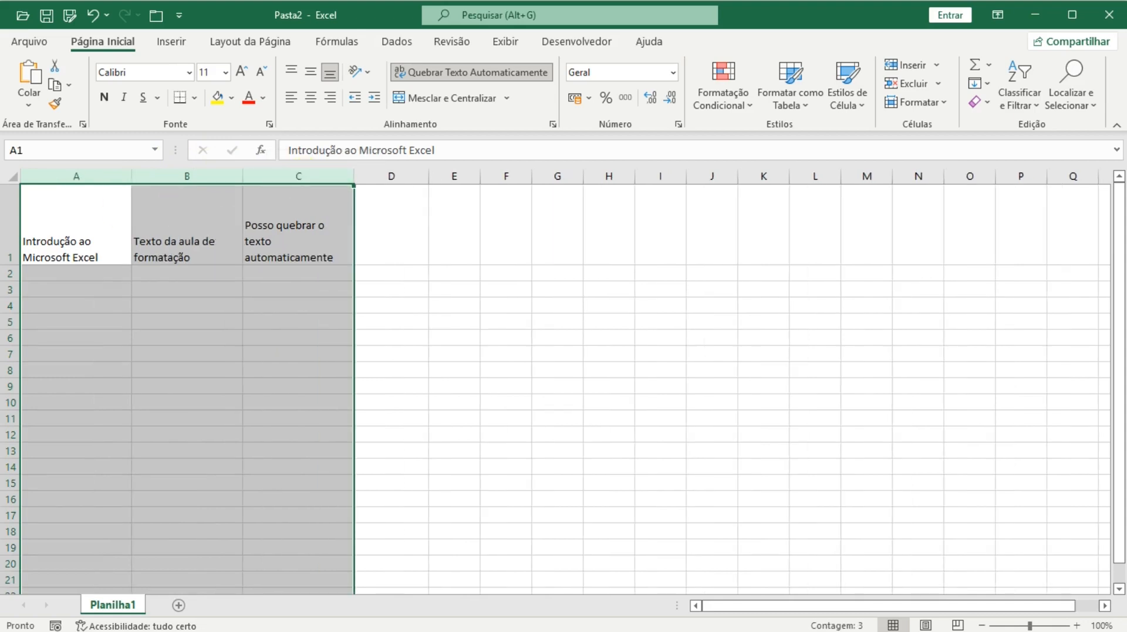
{"action": "left_click_drag", "start_coordinate": [8, 262], "coordinate": [9, 256]}
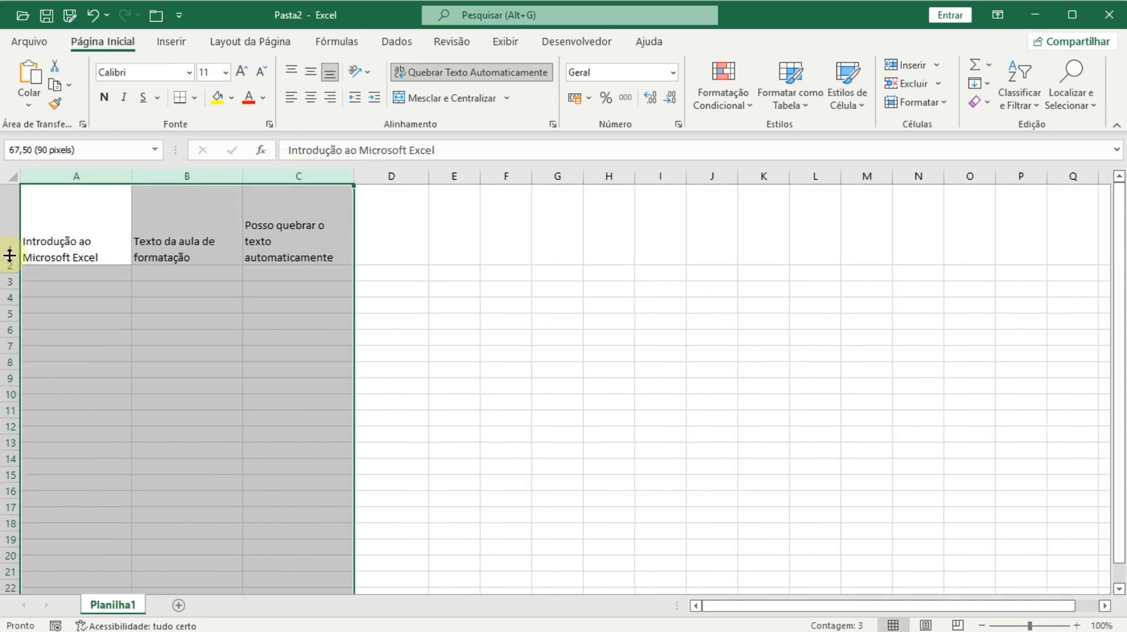
{"action": "left_click", "coordinate": [46, 232]}
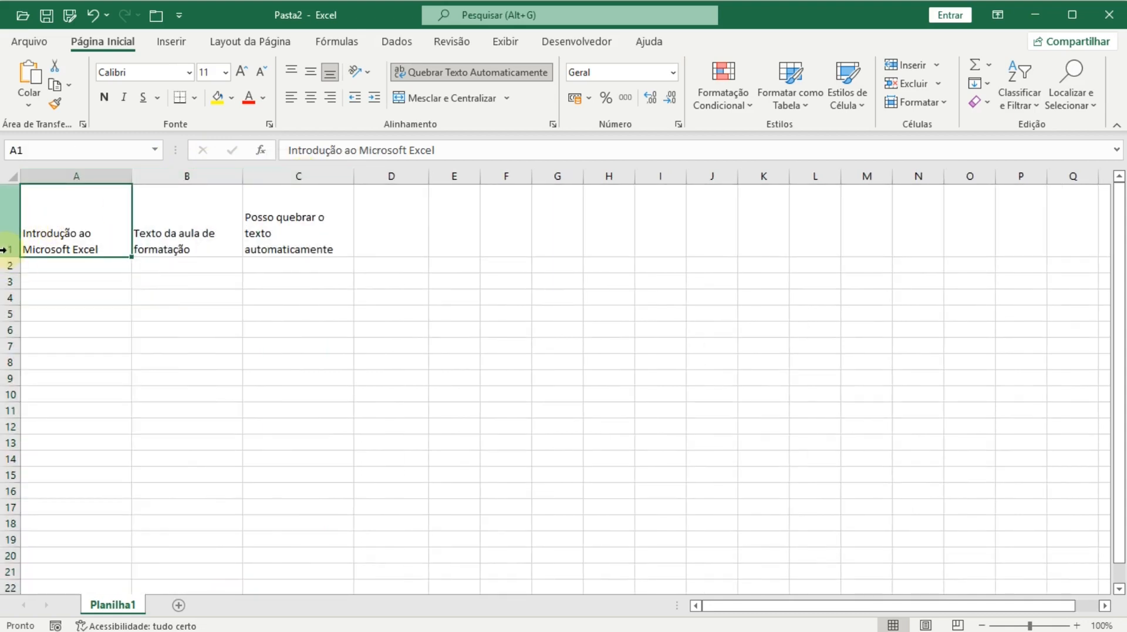
{"action": "left_click_drag", "start_coordinate": [9, 257], "coordinate": [10, 237]}
- Enter Celula 1 in cell A3
{"action": "left_click", "coordinate": [41, 259]}
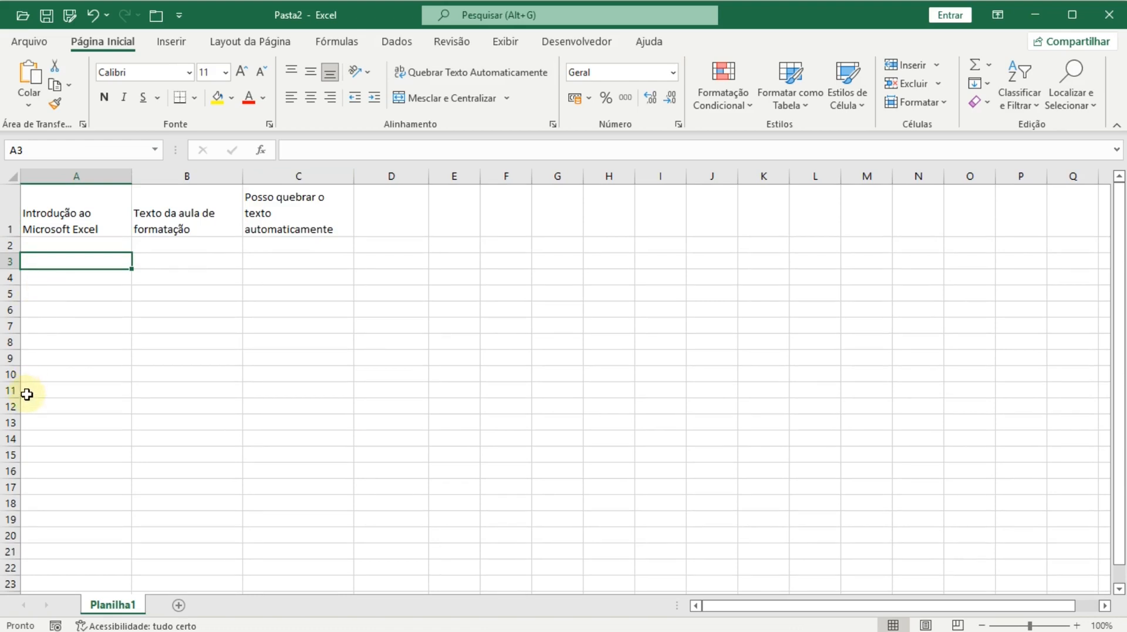
{"action": "type", "text": "Conte"}
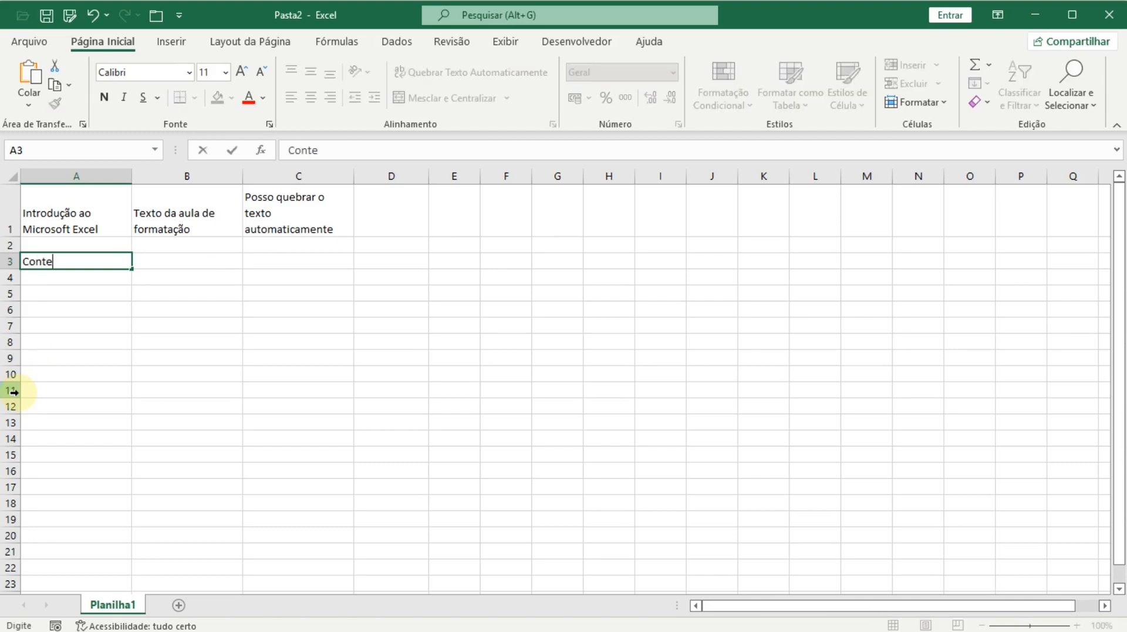
{"action": "key", "text": "BackSpace"}
{"action": "key", "text": "BackSpace"}
{"action": "key", "text": "BackSpace"}
{"action": "key", "text": "BackSpace"}
{"action": "type", "text": "e"}
{"action": "key", "text": "Return"}
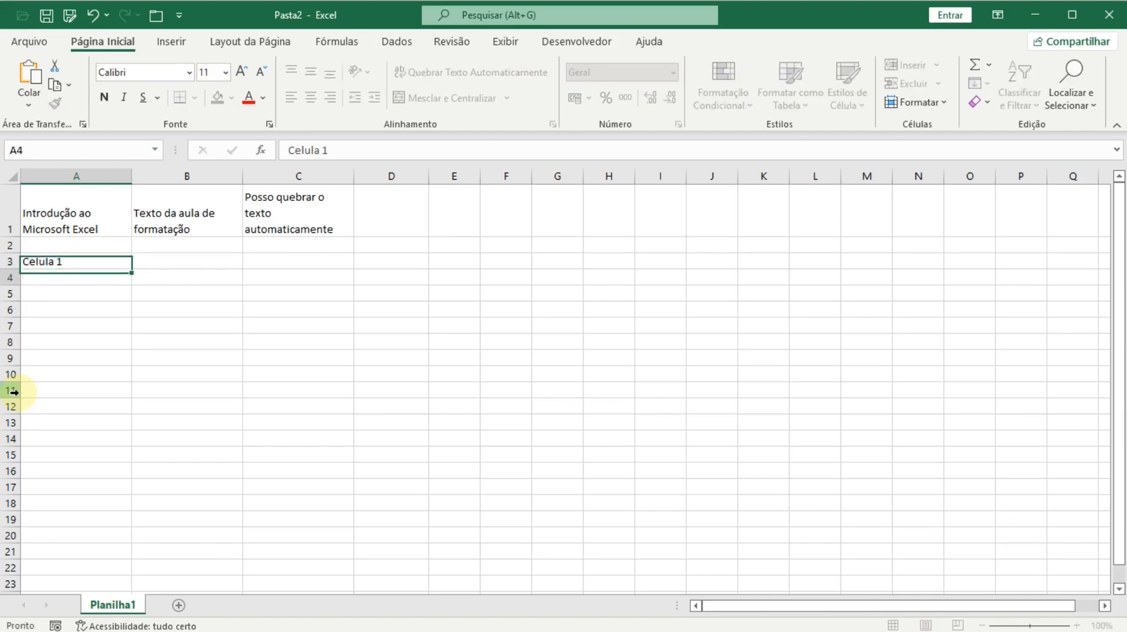
- Put Celula 3 in A4 and B3, and Celula 4 in B4
{"action": "type", "text": "Celula 3"}
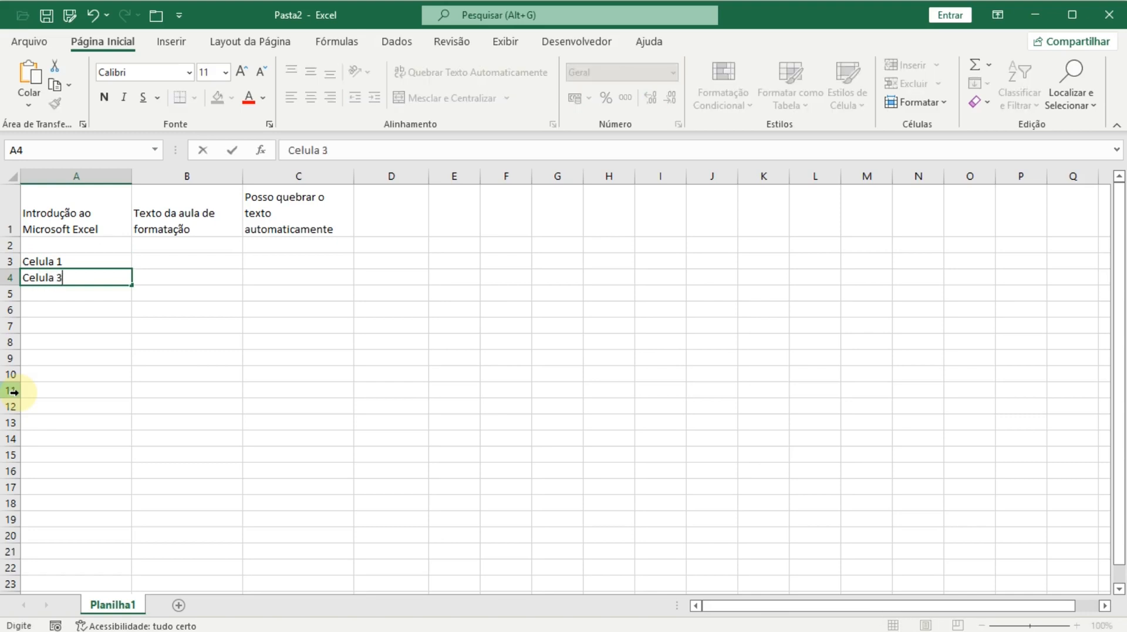
{"action": "key", "text": "Tab"}
{"action": "key", "text": "Up"}
{"action": "type", "text": "C"}
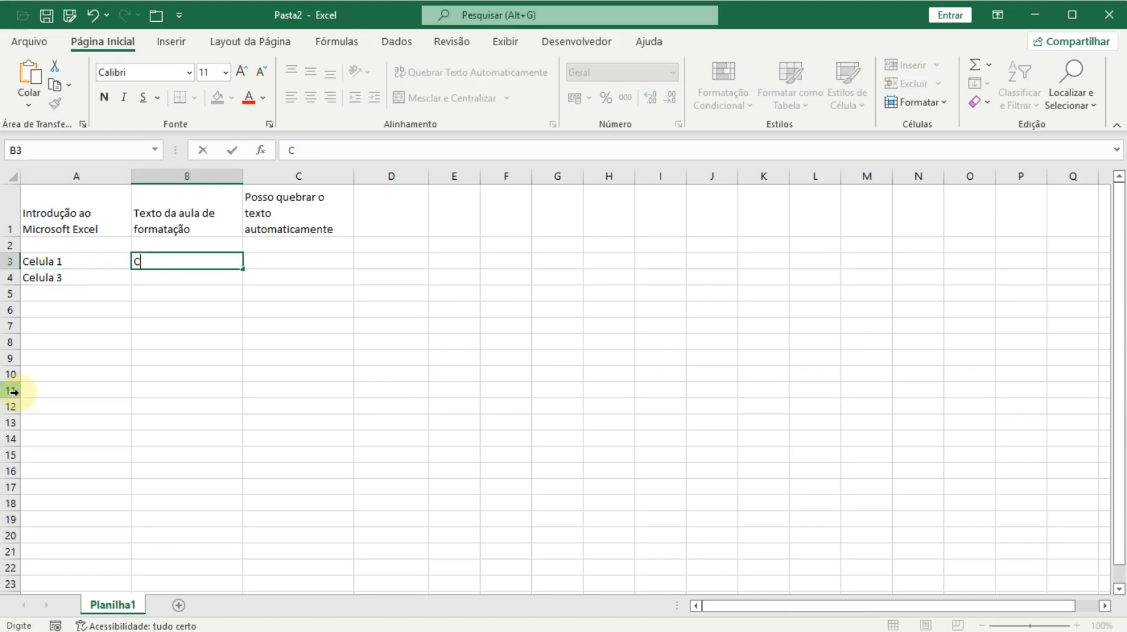
{"action": "type", "text": "leula 3"}
{"action": "key", "text": "Return"}
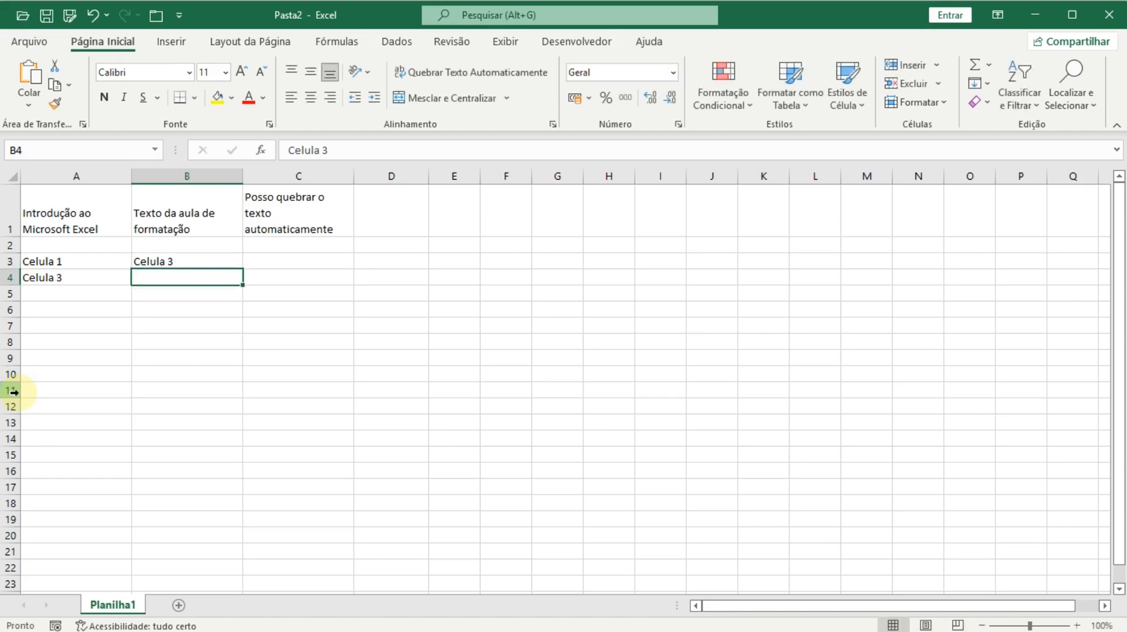
{"action": "type", "text": "Cel"}
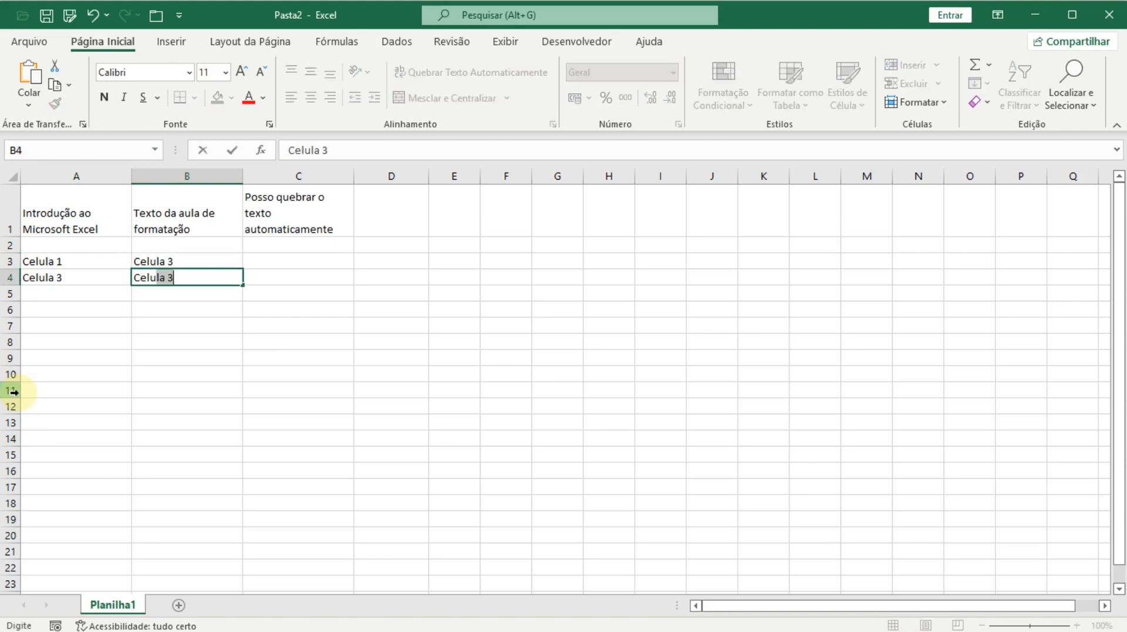
{"action": "type", "text": "ula 4"}
{"action": "key", "text": "Return"}
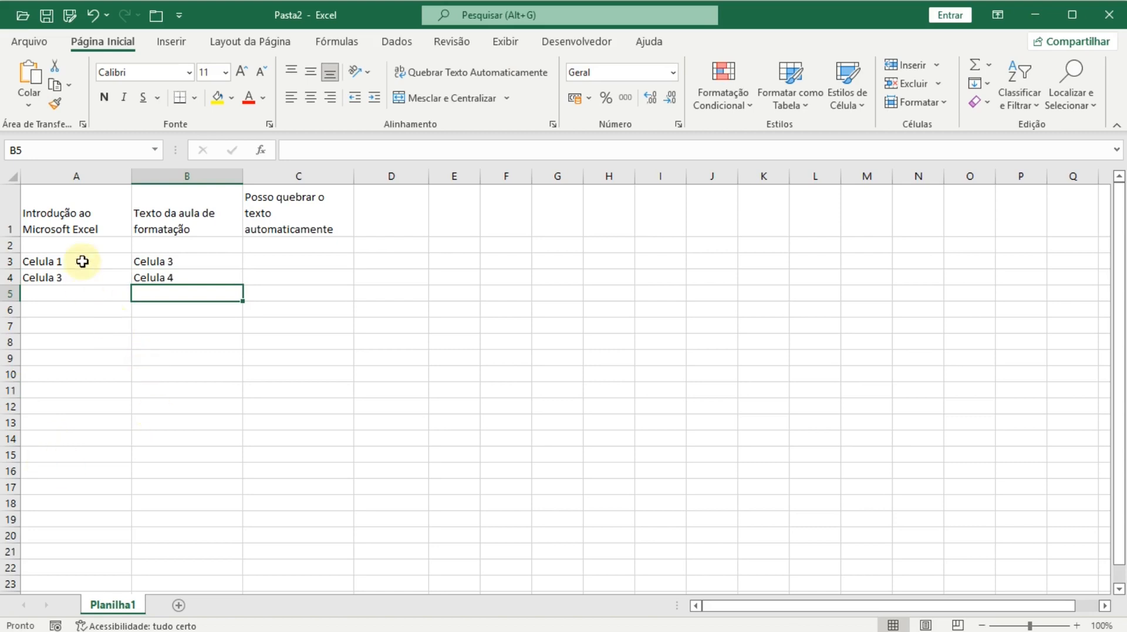
{"action": "left_click_drag", "start_coordinate": [82, 261], "coordinate": [144, 264]}
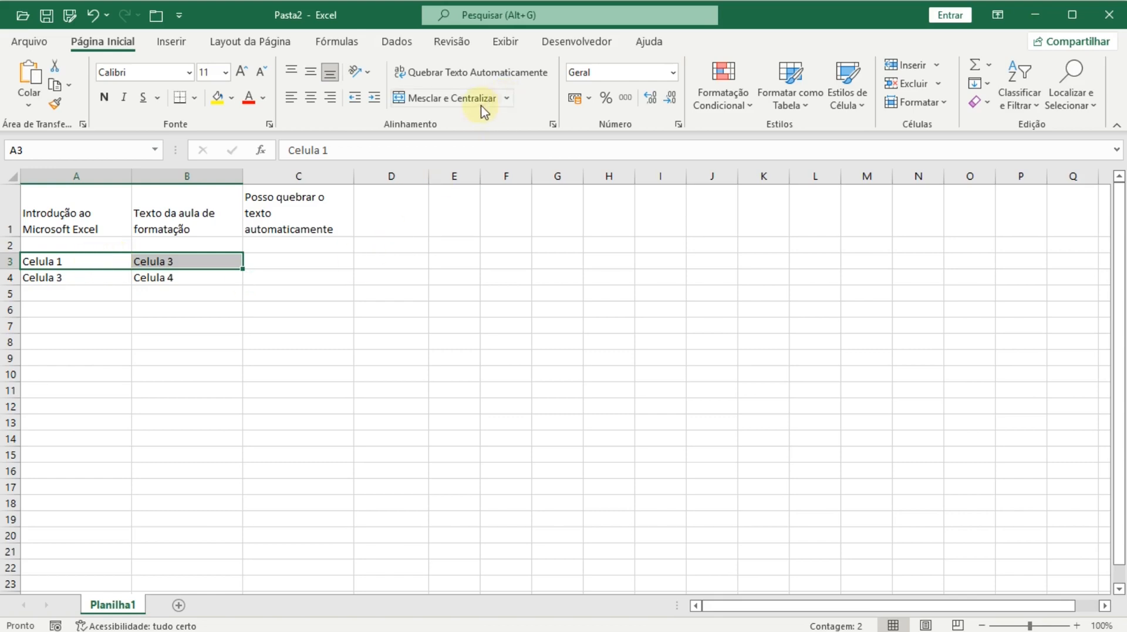
{"action": "left_click", "coordinate": [403, 103]}
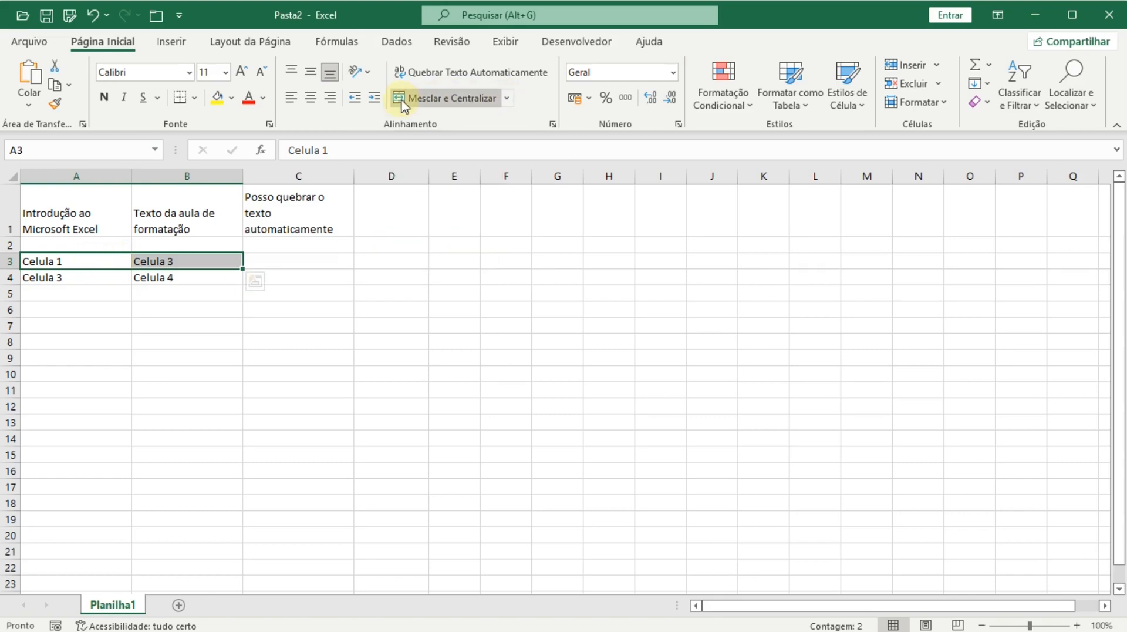
{"action": "left_click", "coordinate": [402, 103]}
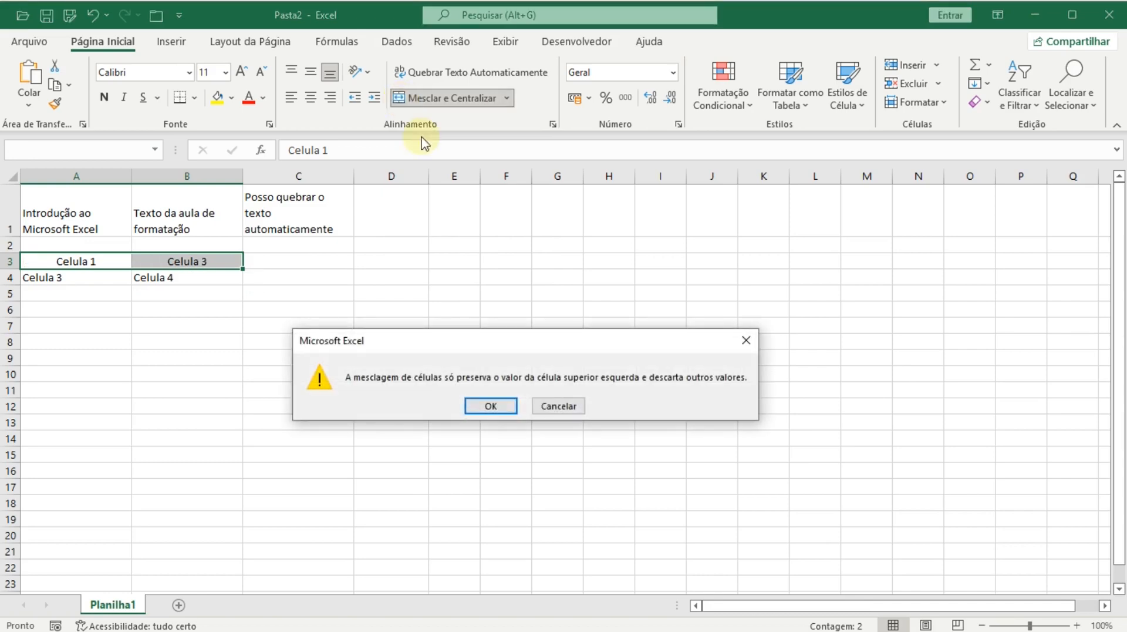
{"action": "left_click_drag", "start_coordinate": [483, 339], "coordinate": [478, 270]}
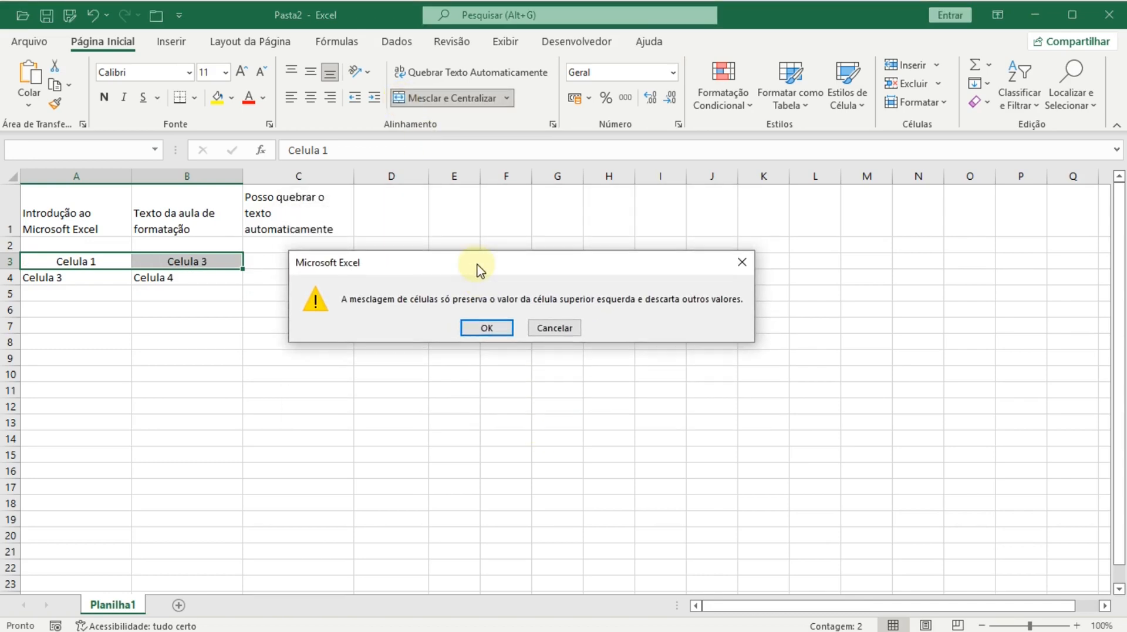
{"action": "left_click", "coordinate": [482, 328]}
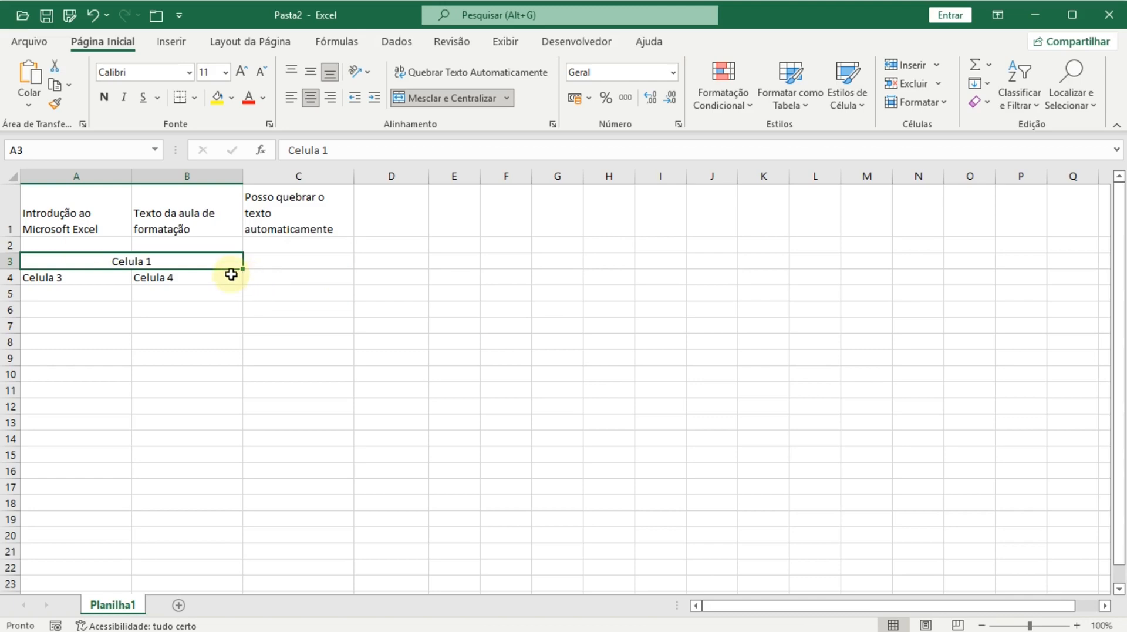
{"action": "left_click", "coordinate": [404, 104]}
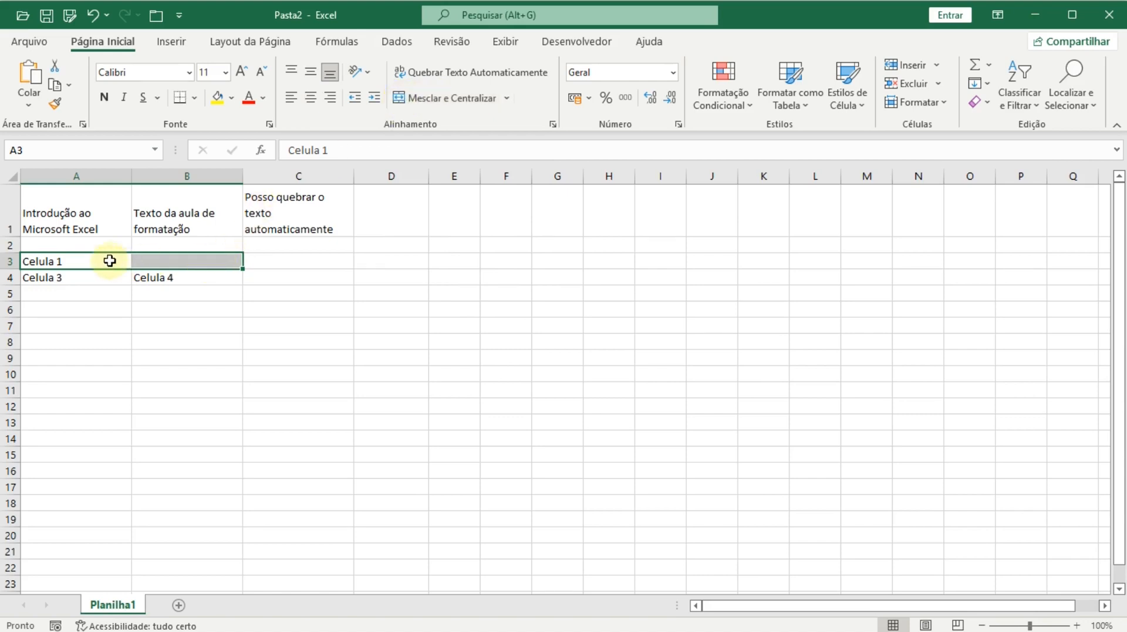
{"action": "left_click", "coordinate": [92, 17]}
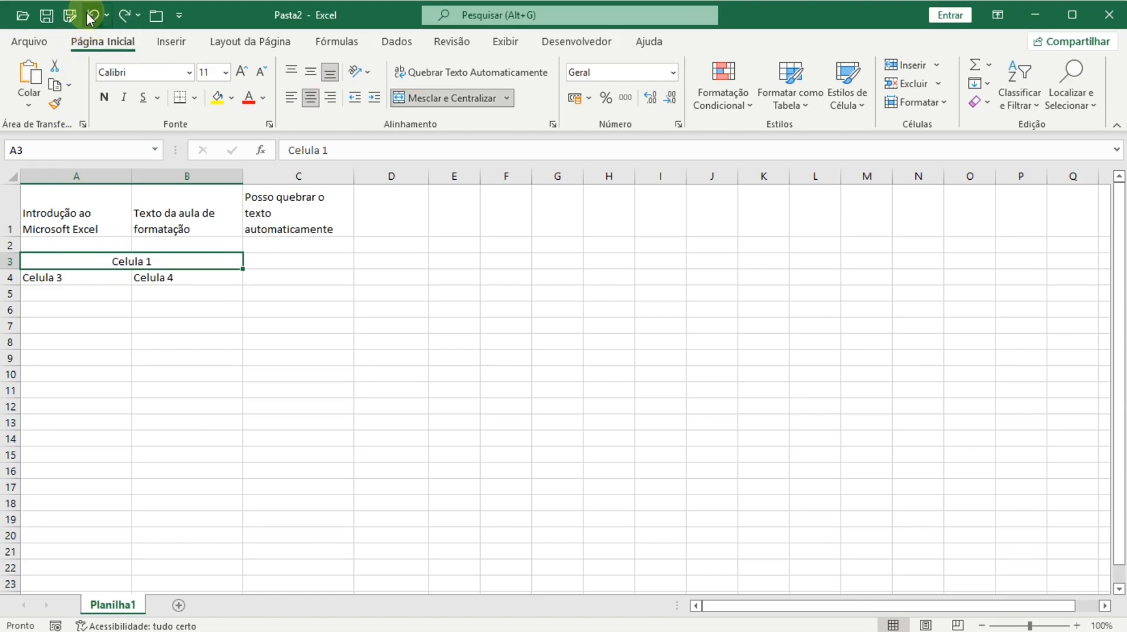
{"action": "left_click", "coordinate": [91, 16]}
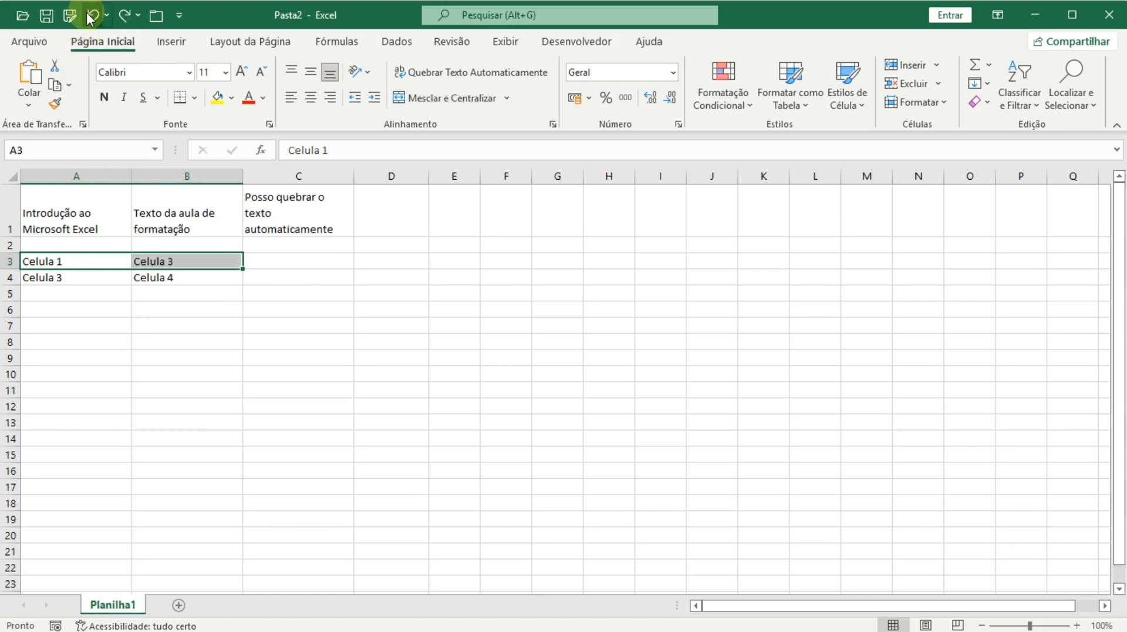
- Merge and centre A3:B4, accepting that only Celula 1 is kept
{"action": "left_click", "coordinate": [52, 260]}
{"action": "left_click_drag", "start_coordinate": [77, 257], "coordinate": [132, 286]}
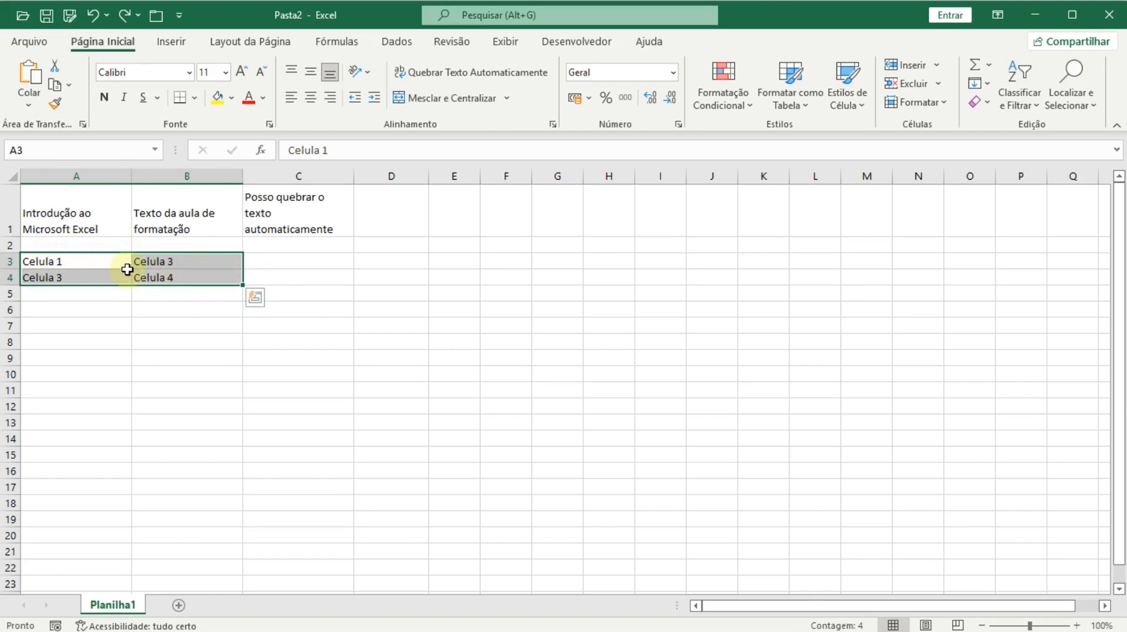
{"action": "left_click", "coordinate": [414, 101]}
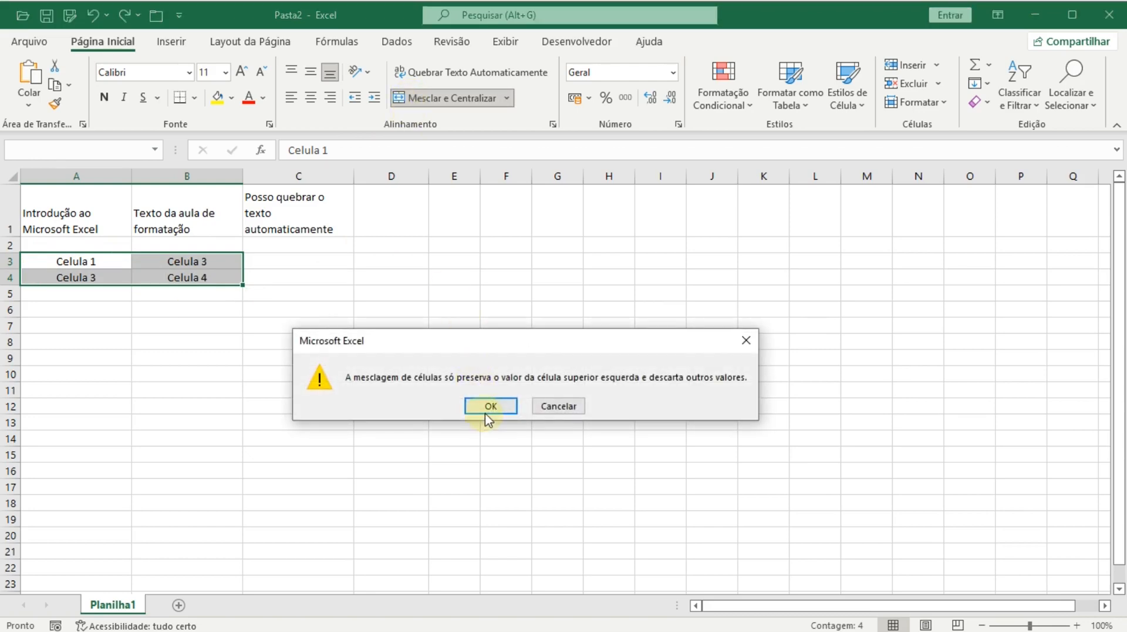
{"action": "left_click", "coordinate": [482, 405]}
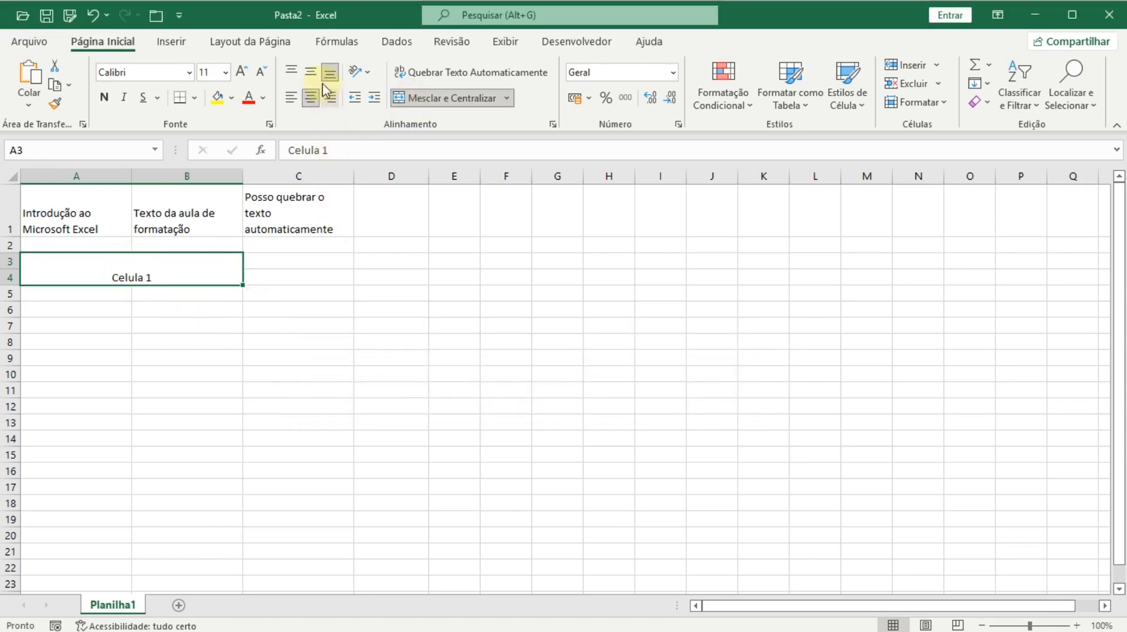
- Try top and bottom alignment, then centre Celula 1 vertically in the merged cell
{"action": "left_click", "coordinate": [307, 66]}
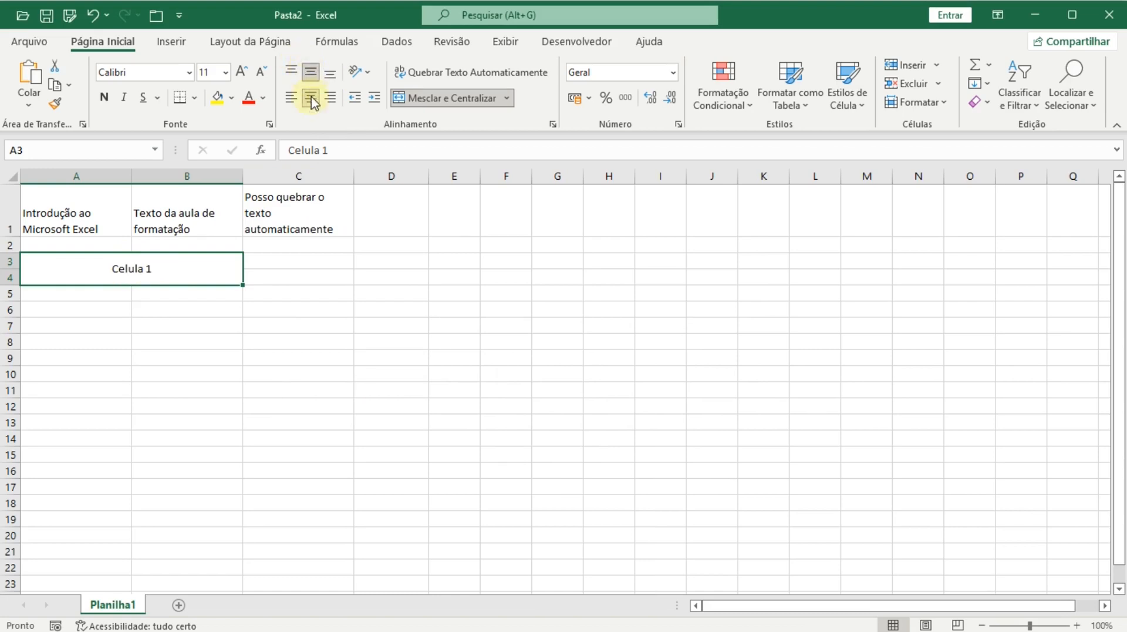
{"action": "left_click", "coordinate": [290, 69]}
{"action": "left_click", "coordinate": [330, 73]}
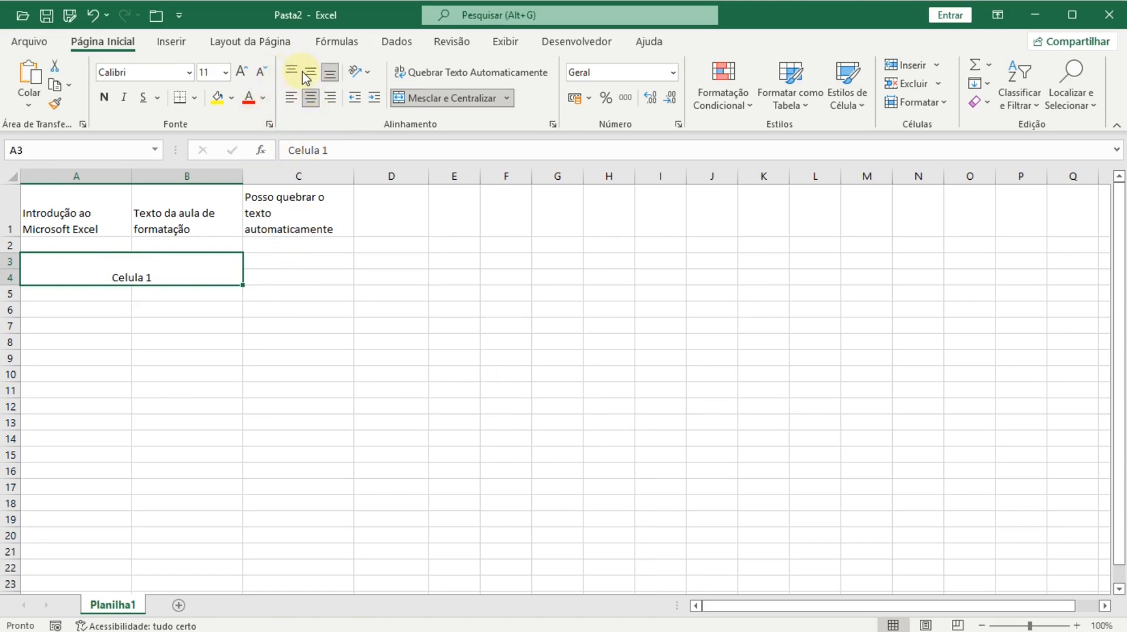
{"action": "left_click", "coordinate": [311, 71]}
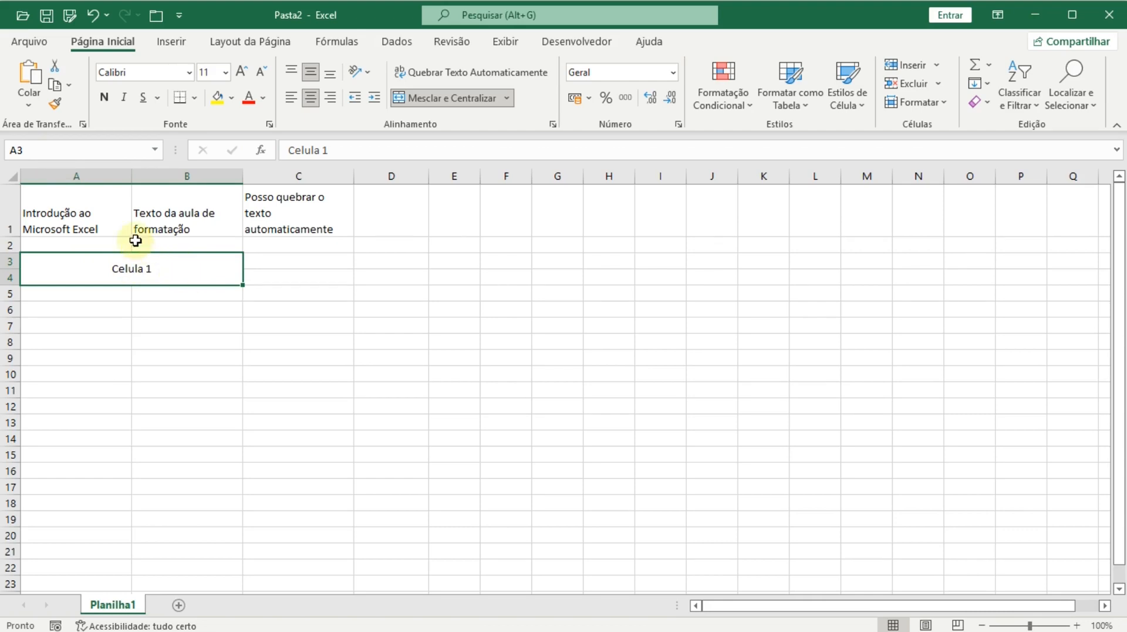
{"action": "left_click", "coordinate": [94, 213]}
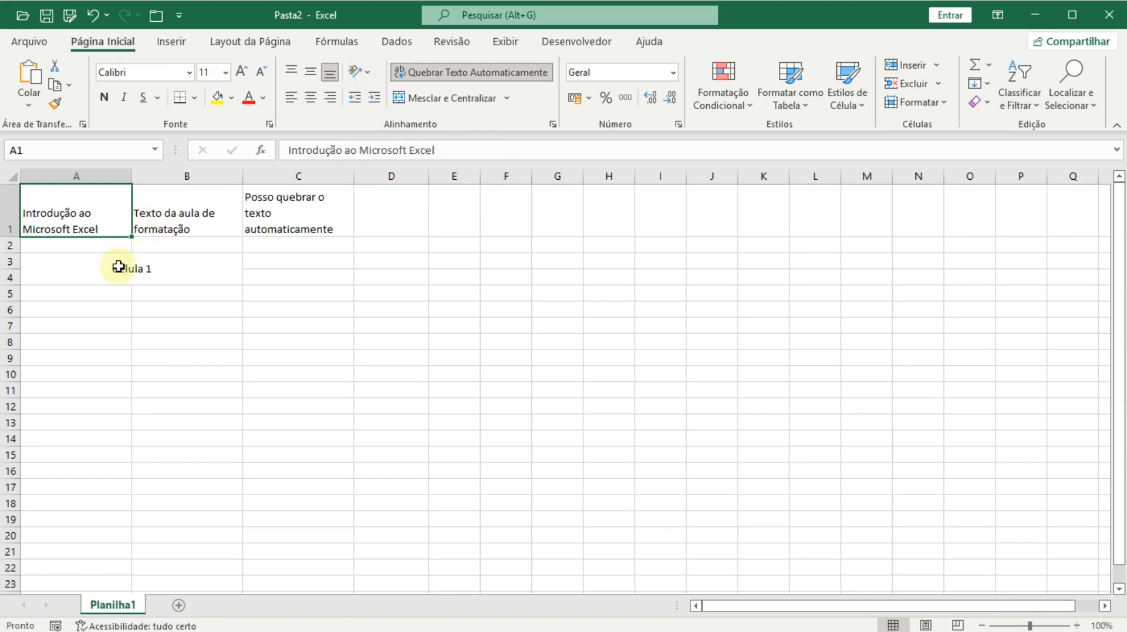
- Increase the indent of the B1 header text by two levels
{"action": "left_click", "coordinate": [148, 210]}
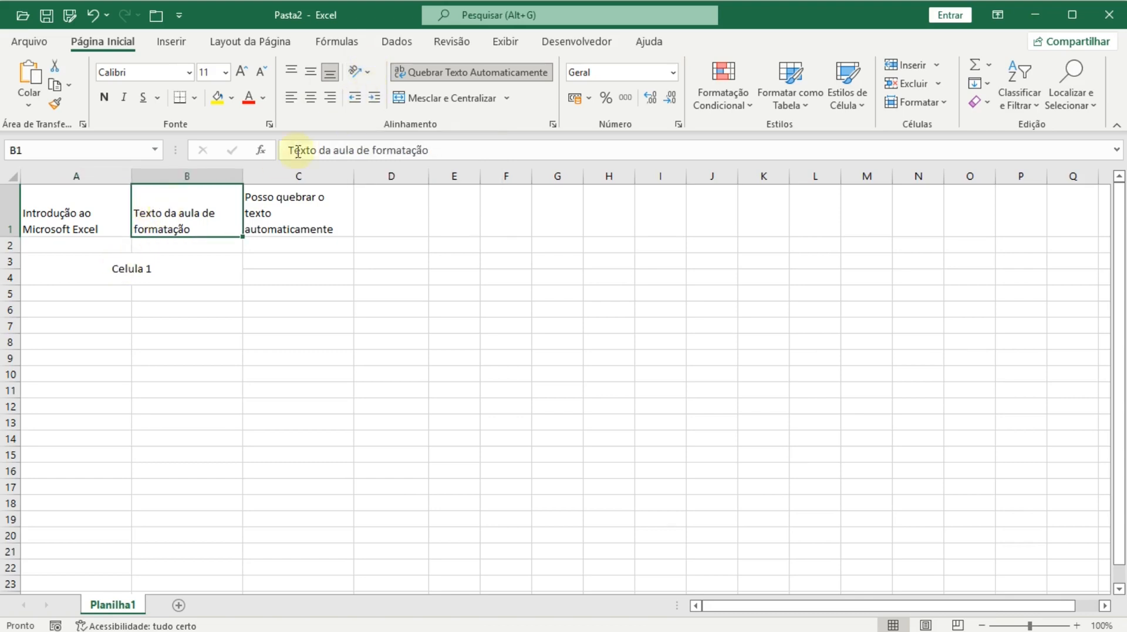
{"action": "left_click", "coordinate": [374, 99]}
{"action": "left_click", "coordinate": [374, 98]}
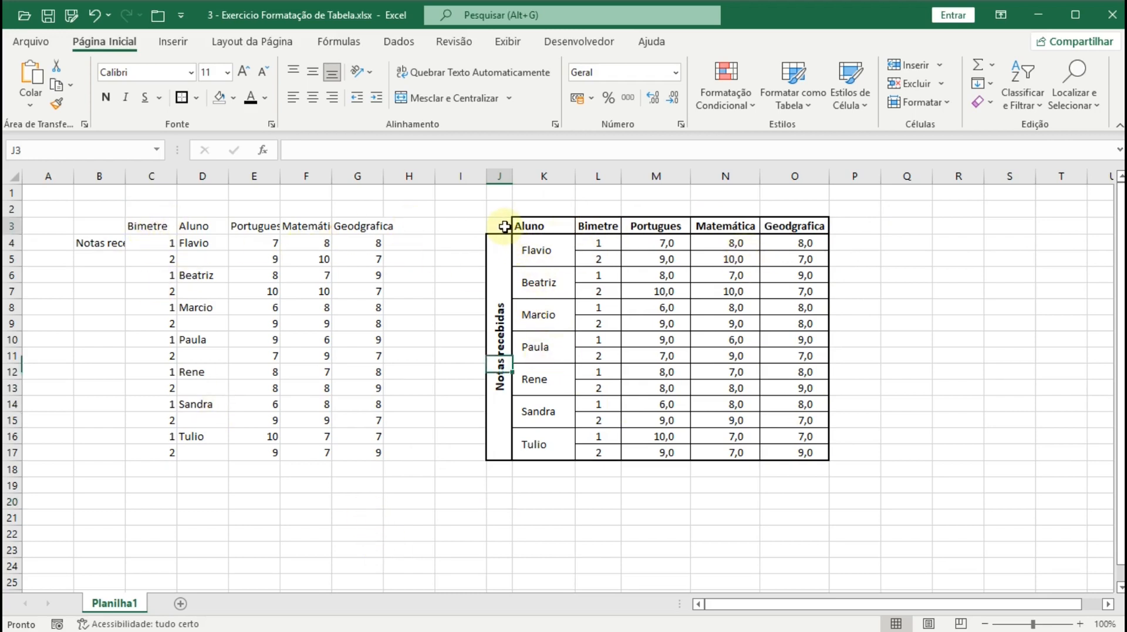
- Format J3:O17 as a table with a light style and no header row
{"action": "left_click_drag", "start_coordinate": [502, 224], "coordinate": [821, 332]}
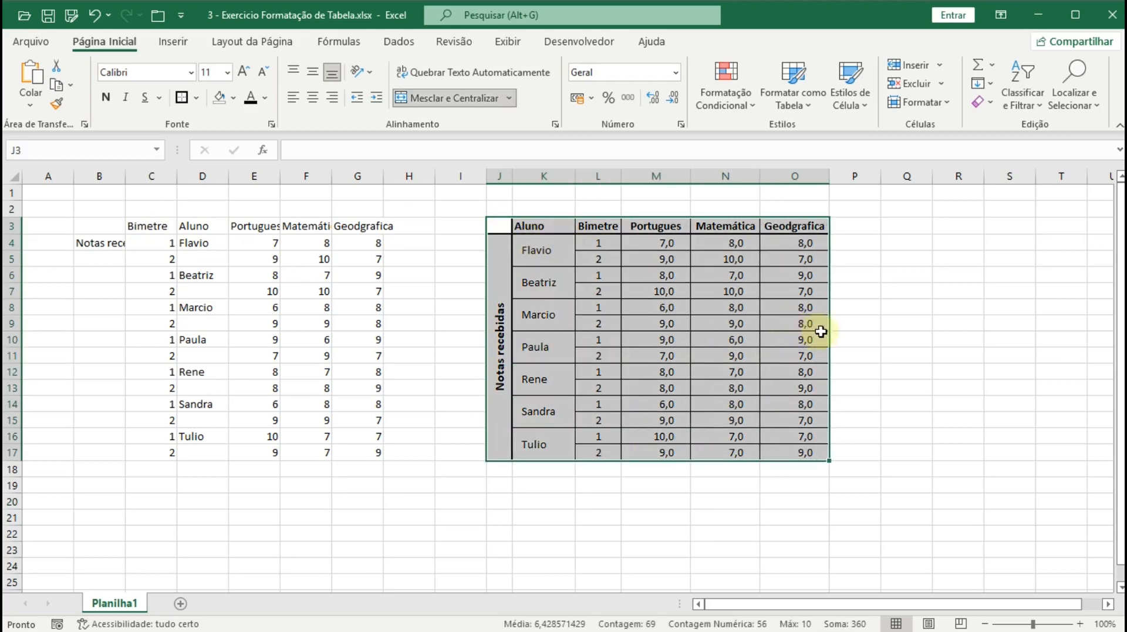
{"action": "left_click", "coordinate": [818, 111]}
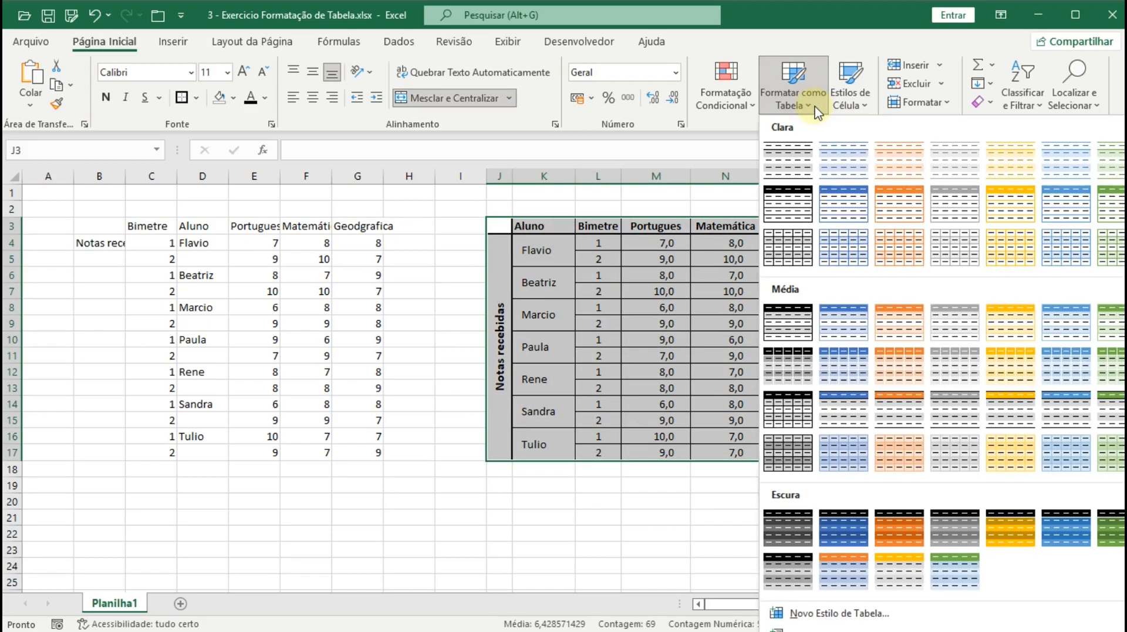
{"action": "left_click", "coordinate": [789, 175]}
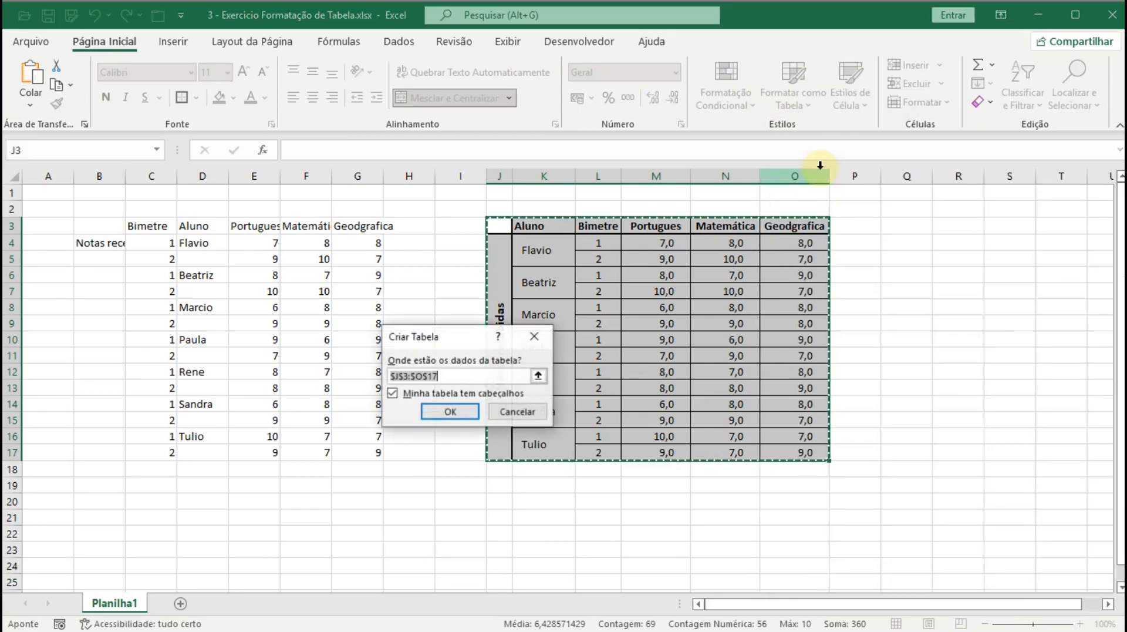
{"action": "left_click", "coordinate": [392, 395]}
{"action": "left_click", "coordinate": [432, 412]}
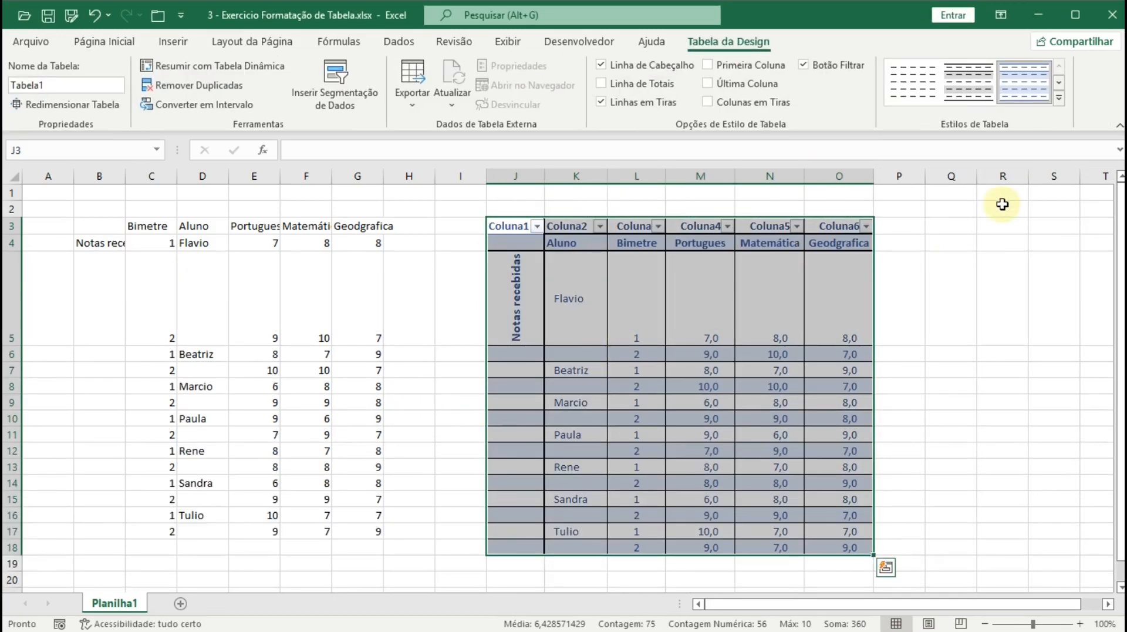
- Switch the table to an orange medium style and shrink row 5 to height 35,25
{"action": "left_click", "coordinate": [1058, 85]}
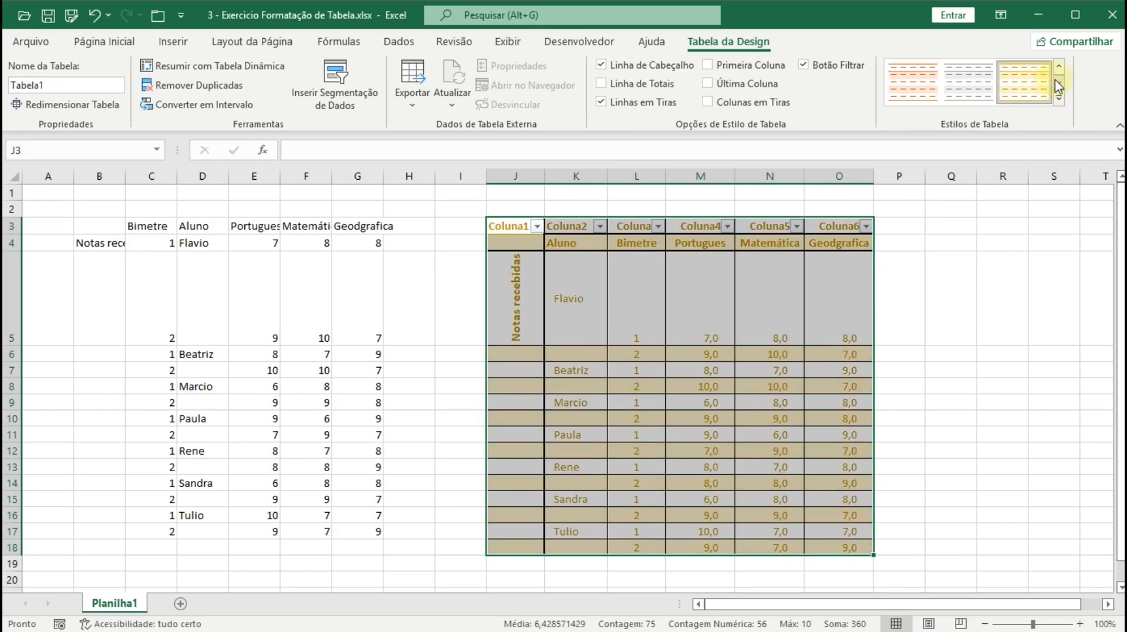
{"action": "left_click", "coordinate": [1058, 83]}
{"action": "left_click", "coordinate": [1060, 98]}
{"action": "left_click", "coordinate": [1008, 308]}
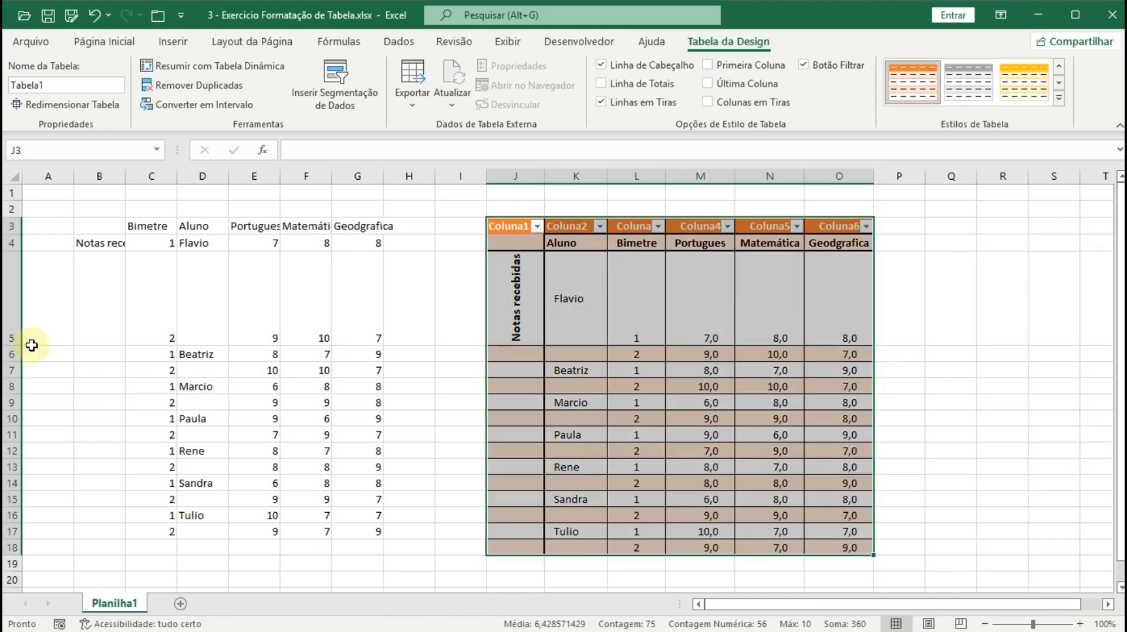
{"action": "left_click", "coordinate": [7, 339]}
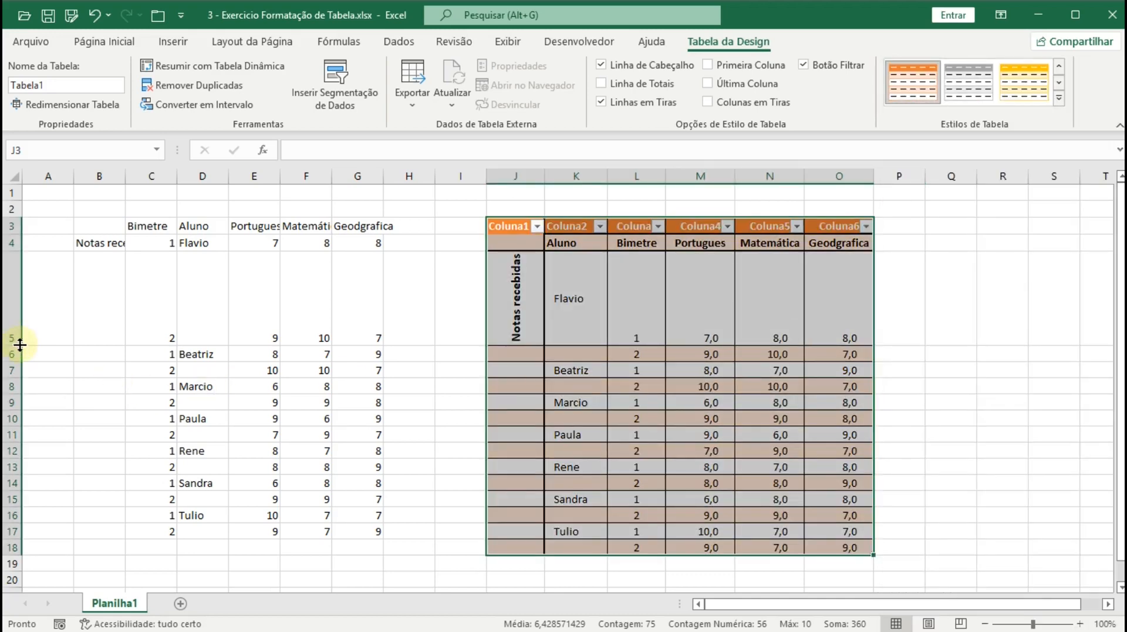
{"action": "left_click_drag", "start_coordinate": [11, 346], "coordinate": [17, 263]}
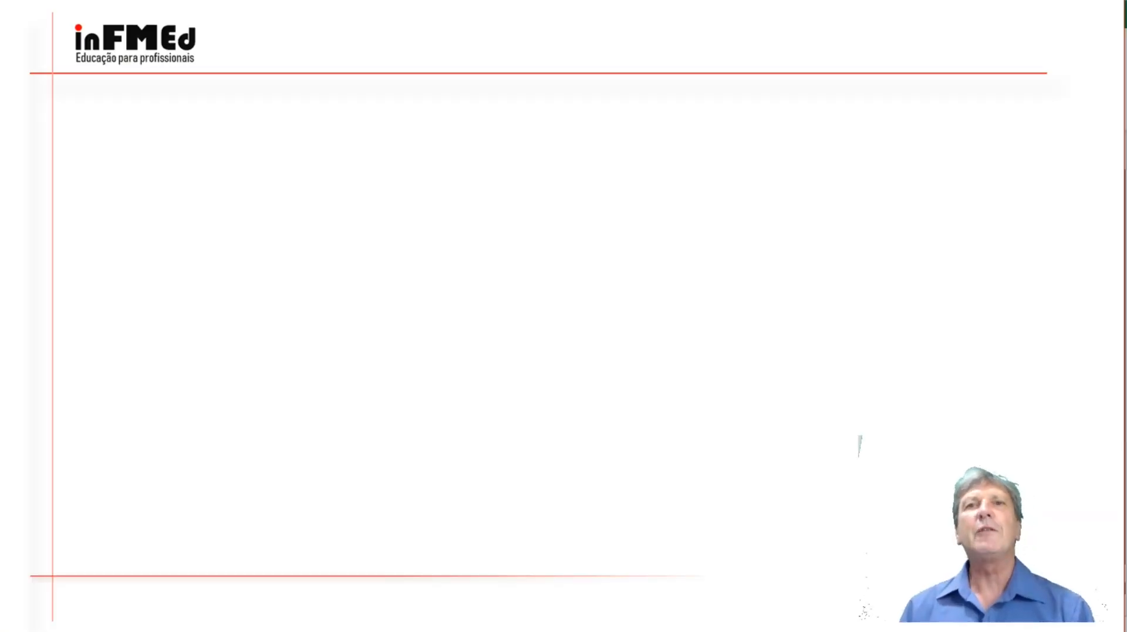